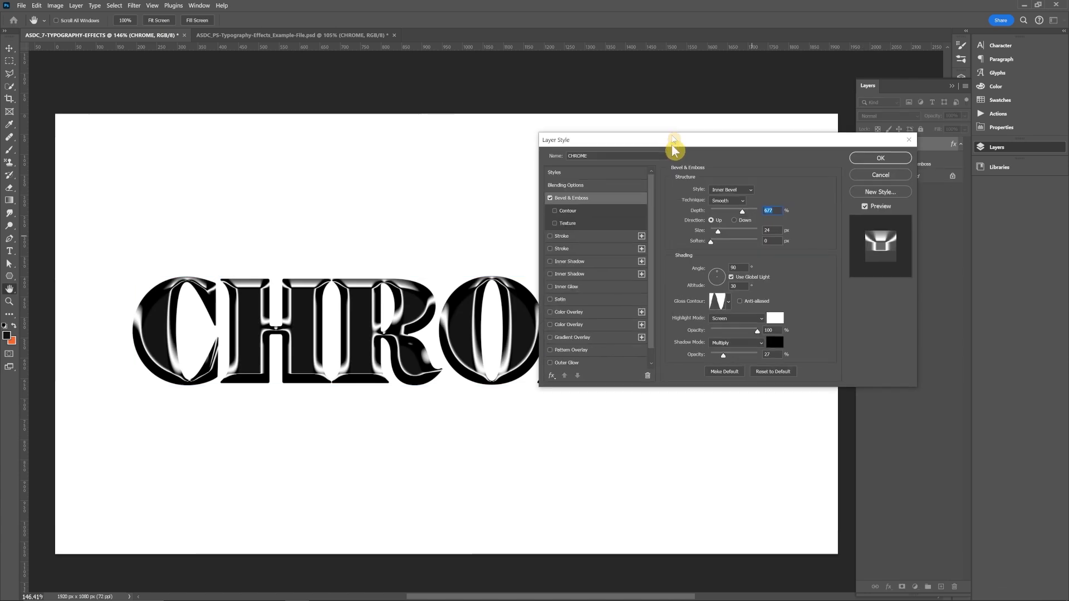
# - Apply a Smooth Inner Bevel with 677% depth and 24 px size to the CHROME text, and lower its fill to 0%
pyautogui.moveTo(676, 149); pyautogui.dragTo(584, 215)
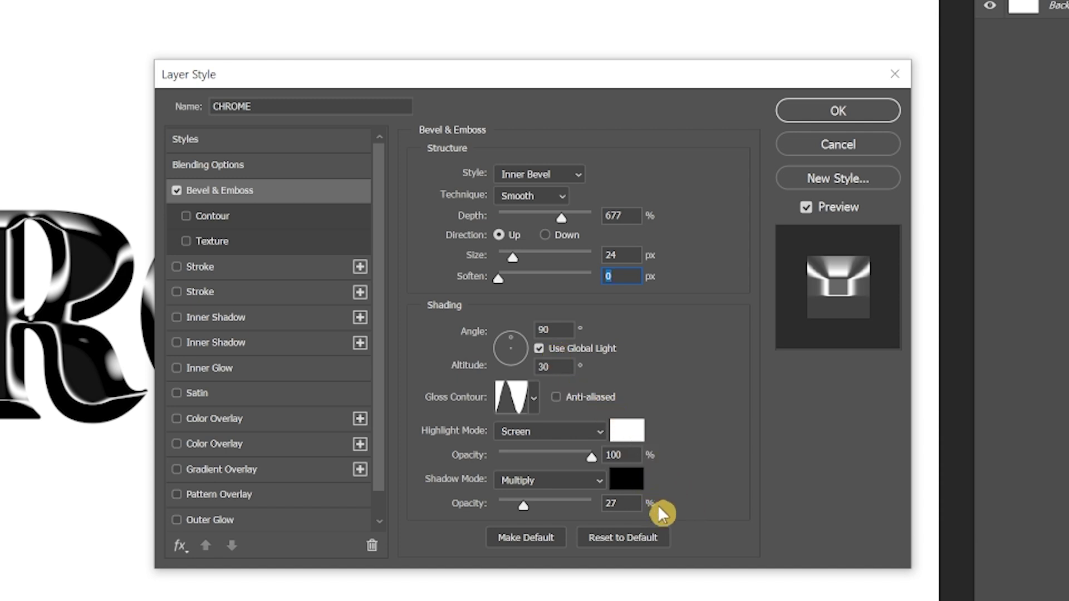
pyautogui.click(850, 113)
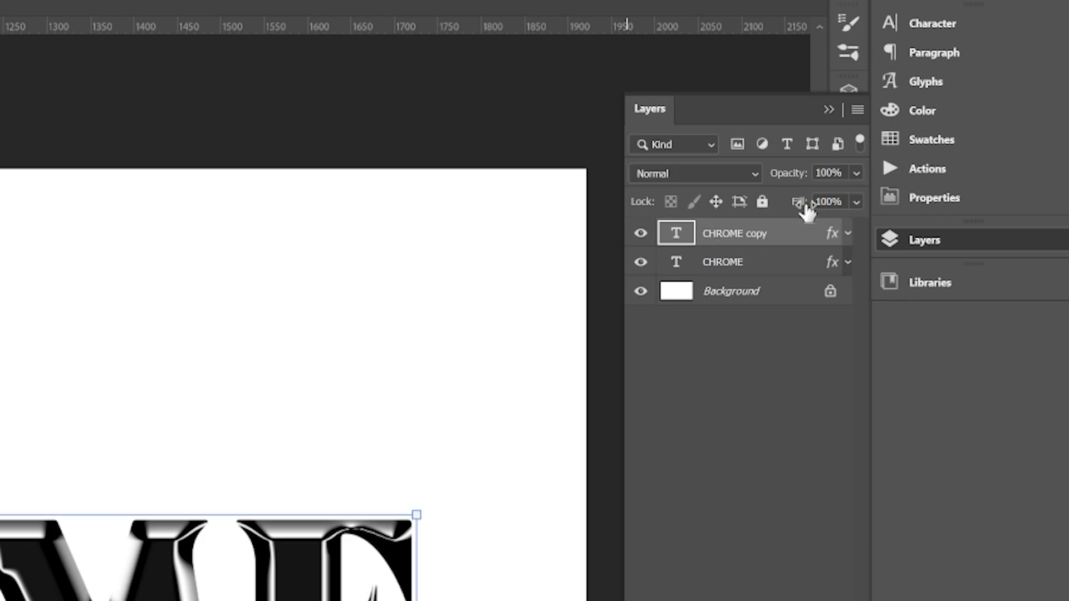
pyautogui.moveTo(807, 211); pyautogui.dragTo(649, 210)
pyautogui.click(847, 233)
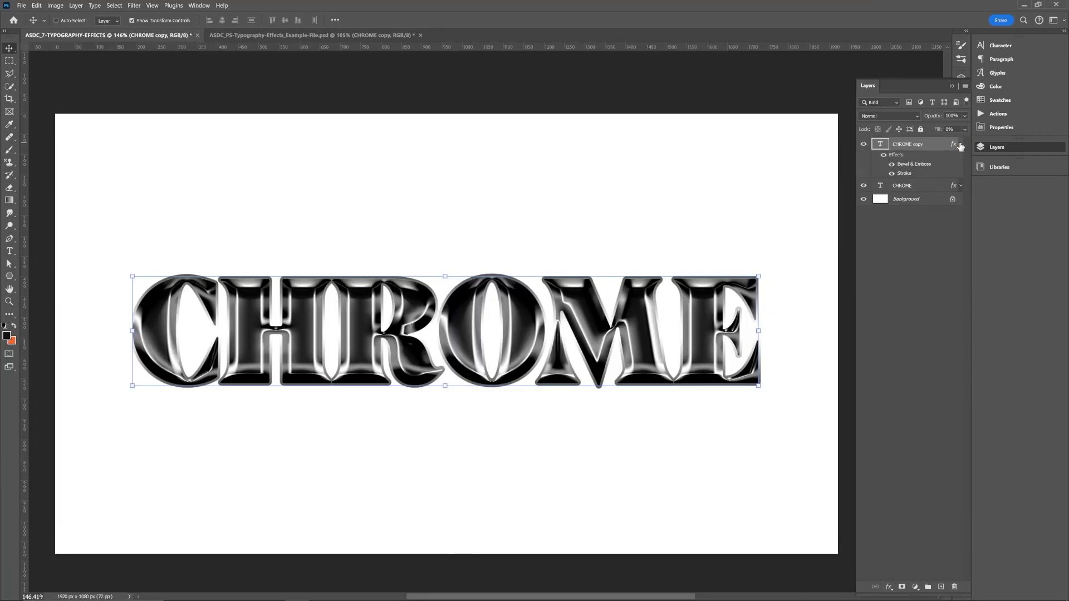
# - Give the CHROME copy layer a bevel of 105% depth and 51 px size, plus a 6 px outside linear gradient stroke
pyautogui.doubleClick(907, 164)
pyautogui.moveTo(768, 216); pyautogui.dragTo(755, 203)
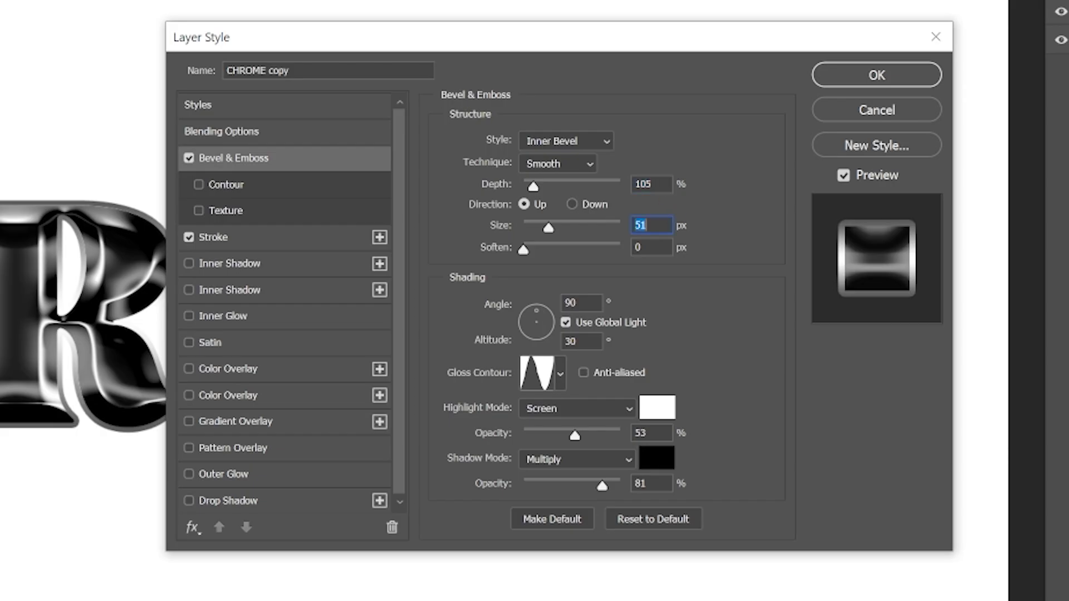
pyautogui.click(288, 239)
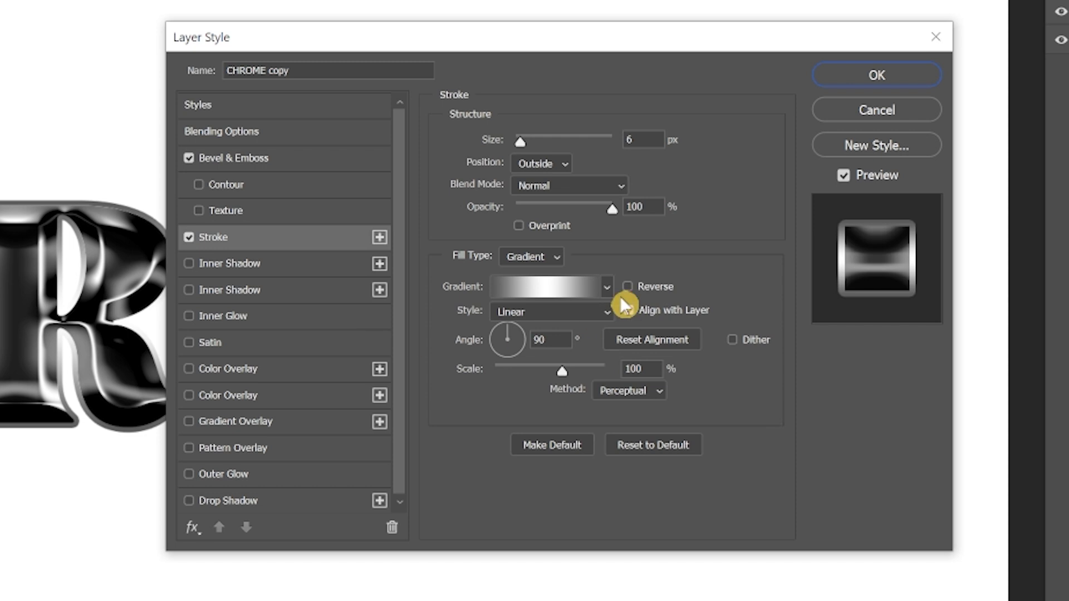
pyautogui.click(629, 140)
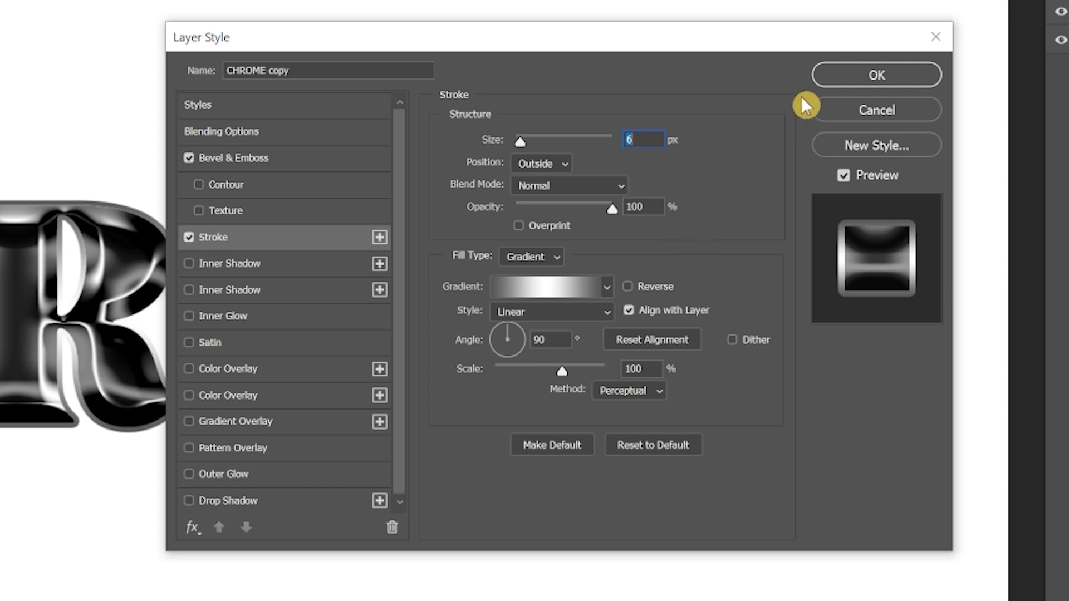
pyautogui.click(825, 78)
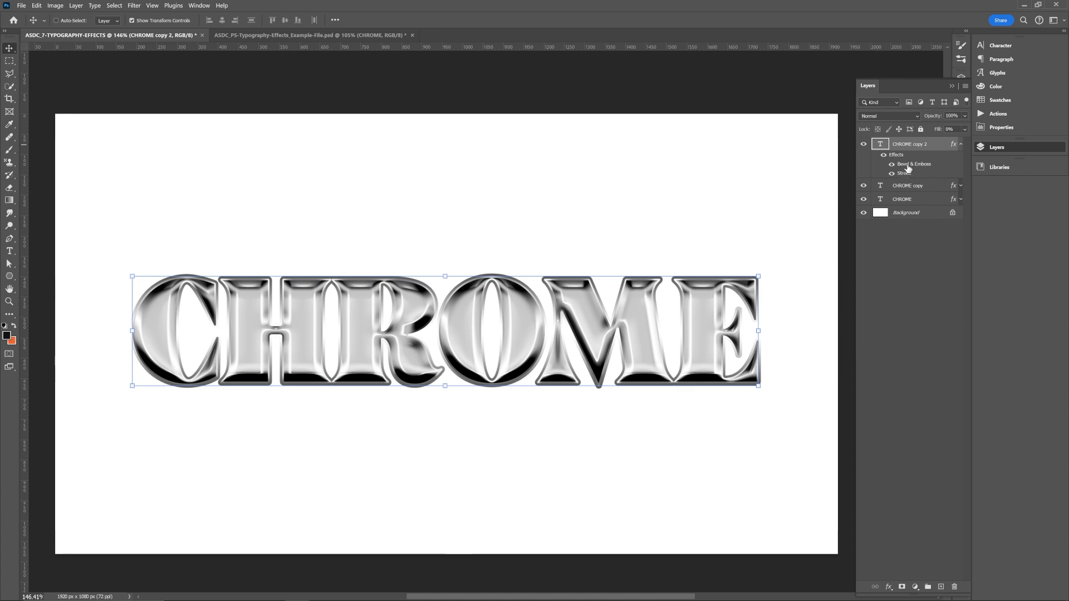
# - Give CHROME copy 2 a bevel of 126% depth and 32 px size, plus a 4 px inside gradient stroke scaled to 80%
pyautogui.doubleClick(908, 165)
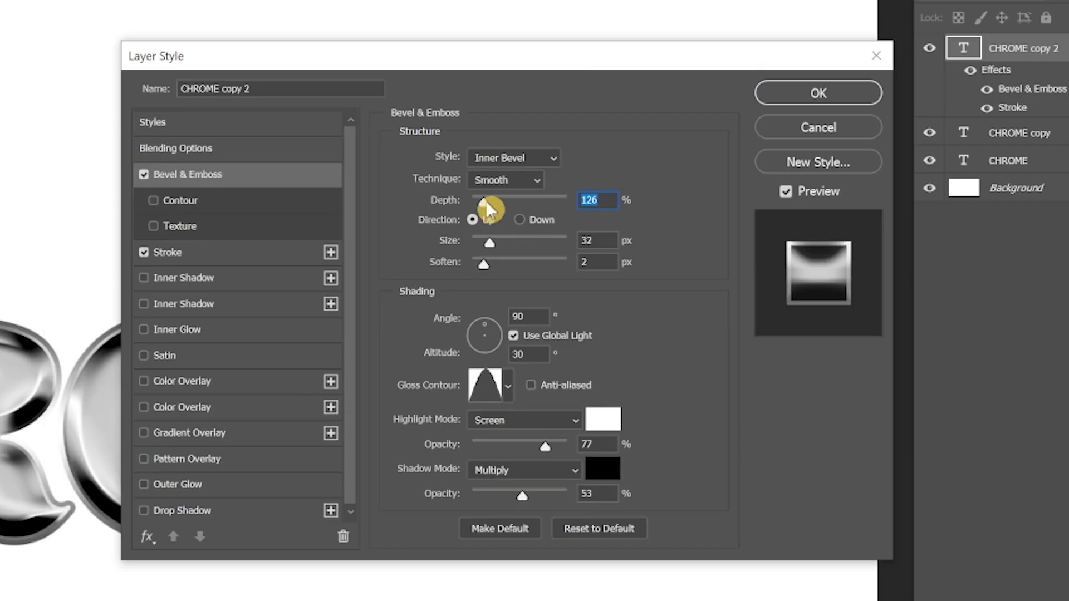
pyautogui.moveTo(646, 220)
pyautogui.mouseDown()
pyautogui.moveTo(655, 220)
pyautogui.moveTo(646, 220)
pyautogui.mouseUp()
pyautogui.click(217, 252)
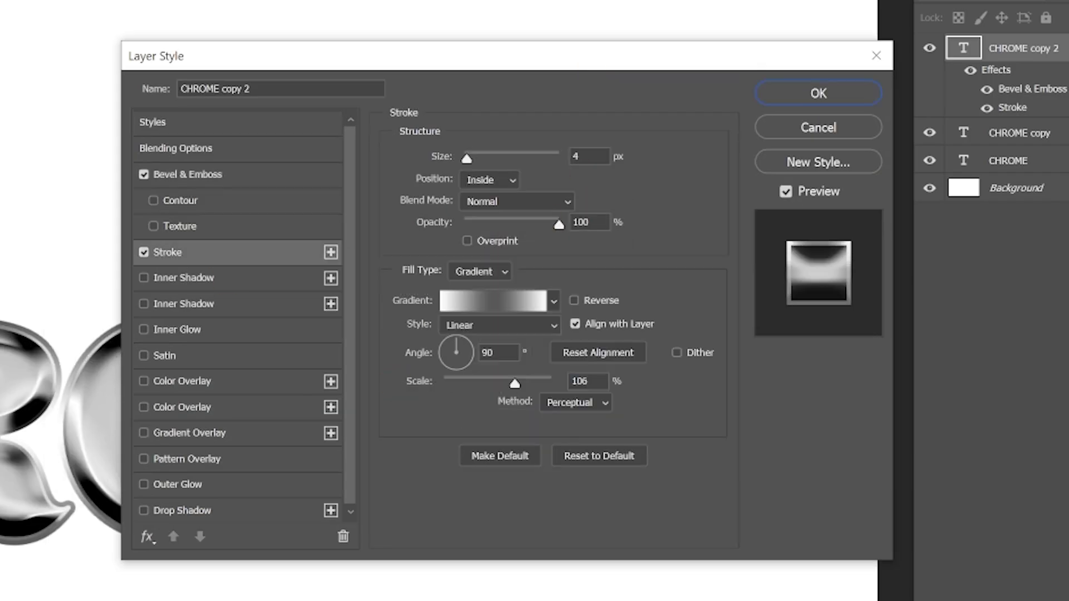
pyautogui.moveTo(467, 161); pyautogui.dragTo(467, 162)
pyautogui.click(514, 384)
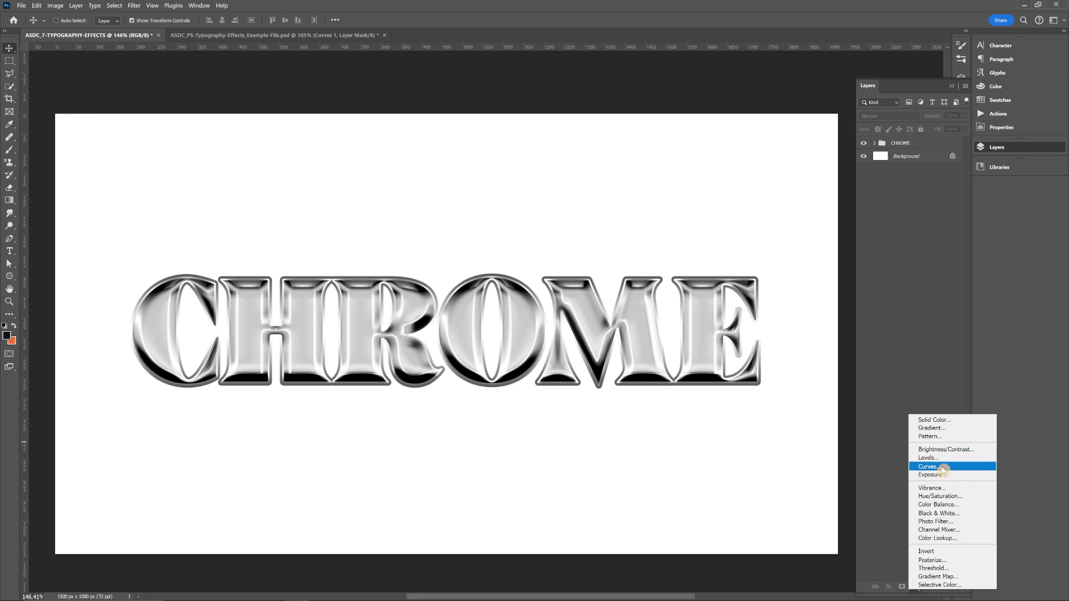
# - Add a Curves adjustment above the text layers and bend its RGB curve with several points into a wavy, high-contrast shape
pyautogui.click(929, 466)
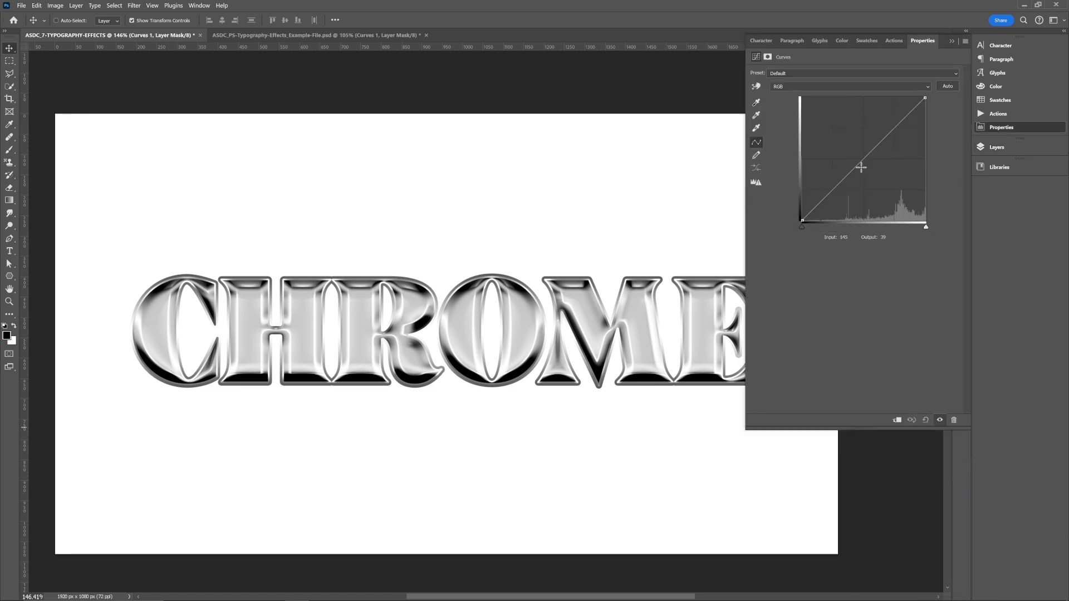
pyautogui.moveTo(860, 165); pyautogui.dragTo(875, 181)
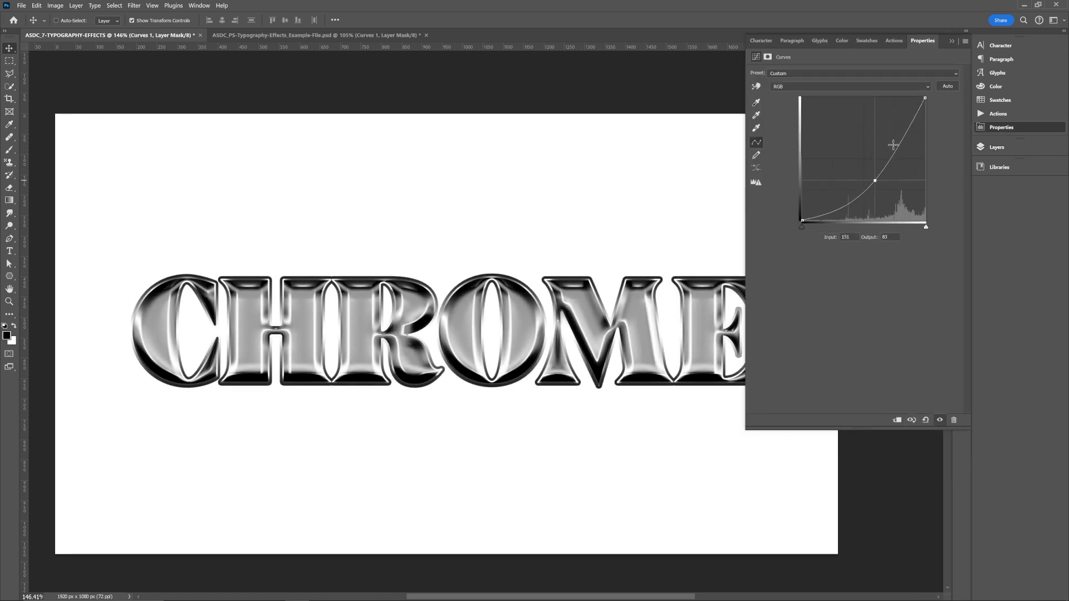
pyautogui.moveTo(893, 145); pyautogui.dragTo(893, 138)
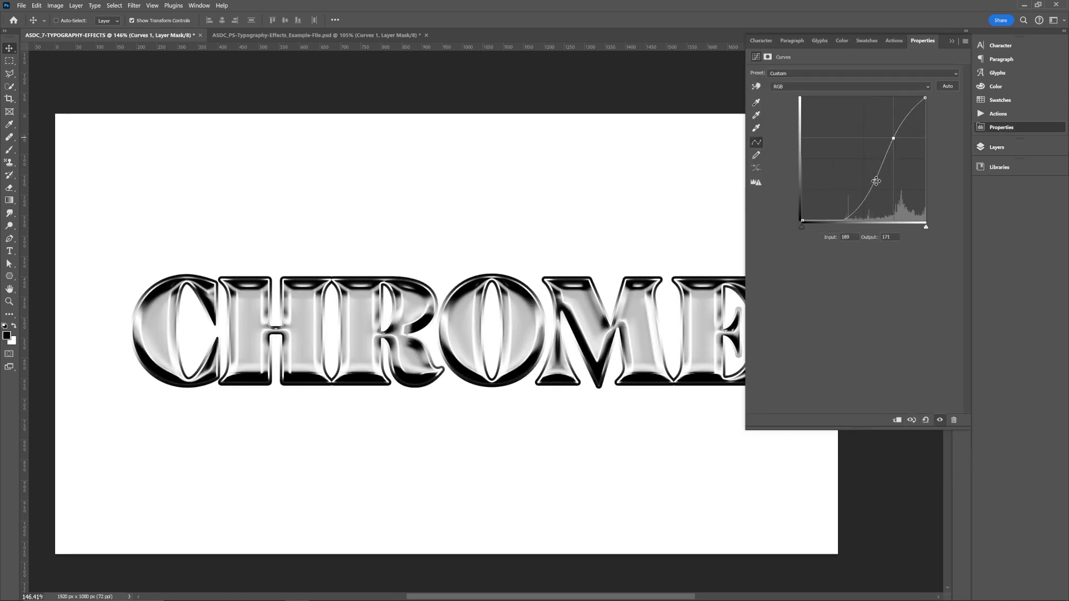
pyautogui.moveTo(876, 181)
pyautogui.mouseDown()
pyautogui.moveTo(856, 179)
pyautogui.moveTo(861, 195)
pyautogui.moveTo(885, 172)
pyautogui.moveTo(886, 186)
pyautogui.mouseUp()
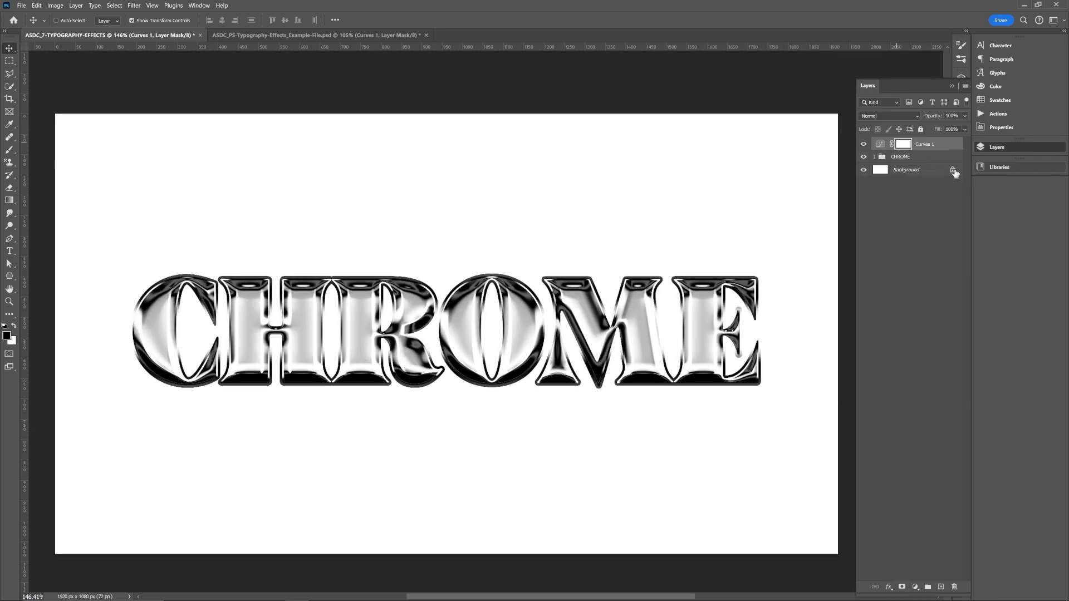
# - Unlock the background layer and fill it with the near-black foreground color
pyautogui.click(955, 171)
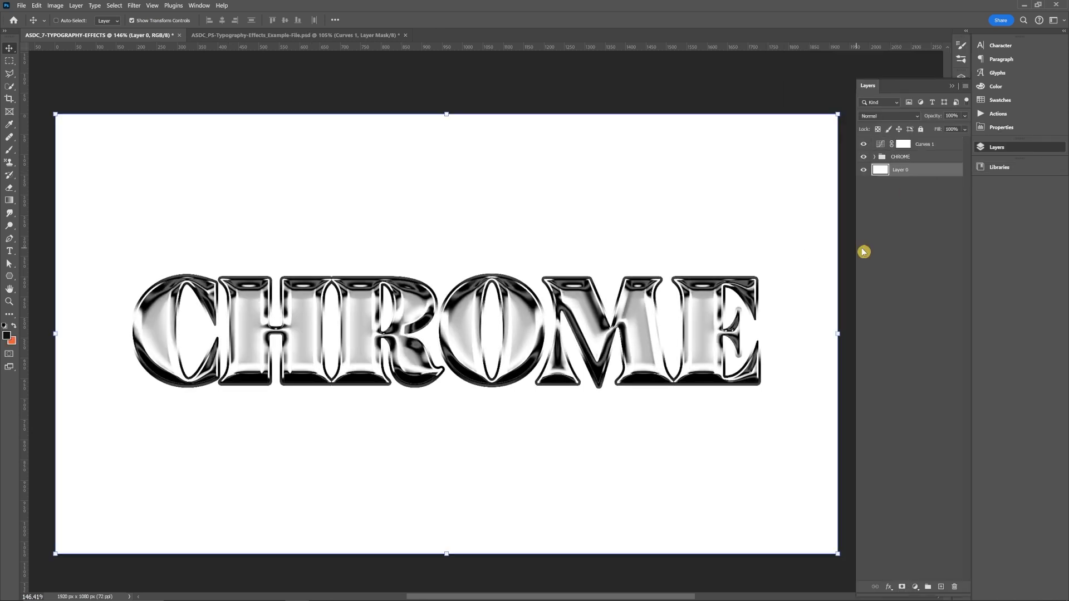
pyautogui.hotkey('alt', 'BackSpace')
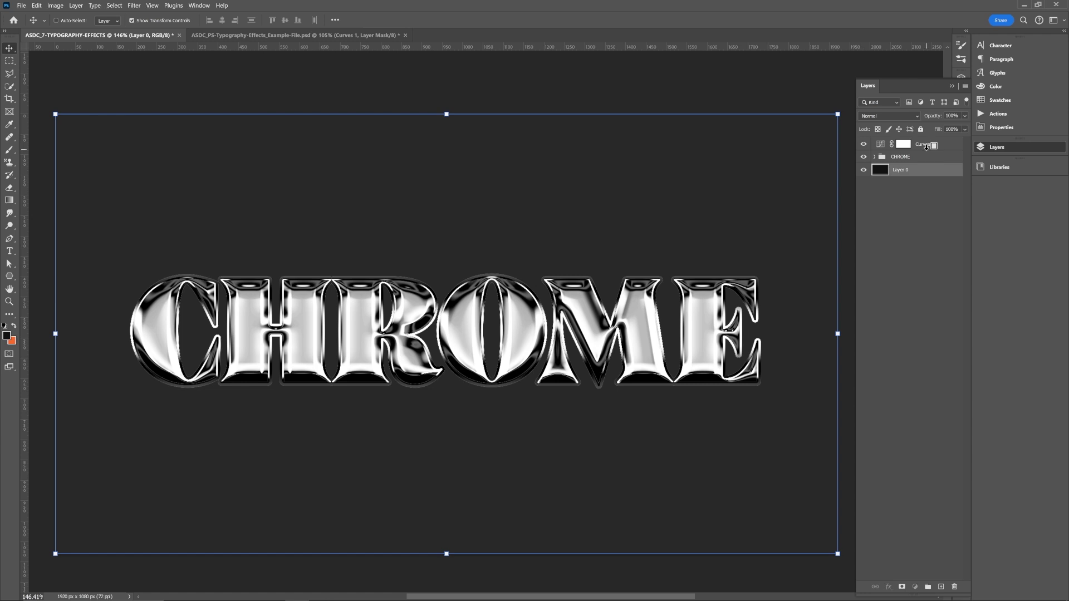
# - Clip the Curves 1 adjustment to the CHROME group and toggle its visibility to compare the effect
pyautogui.keyDown('alt'); pyautogui.click(927, 146); pyautogui.keyUp('alt')
pyautogui.click(864, 145)
pyautogui.click(864, 146)
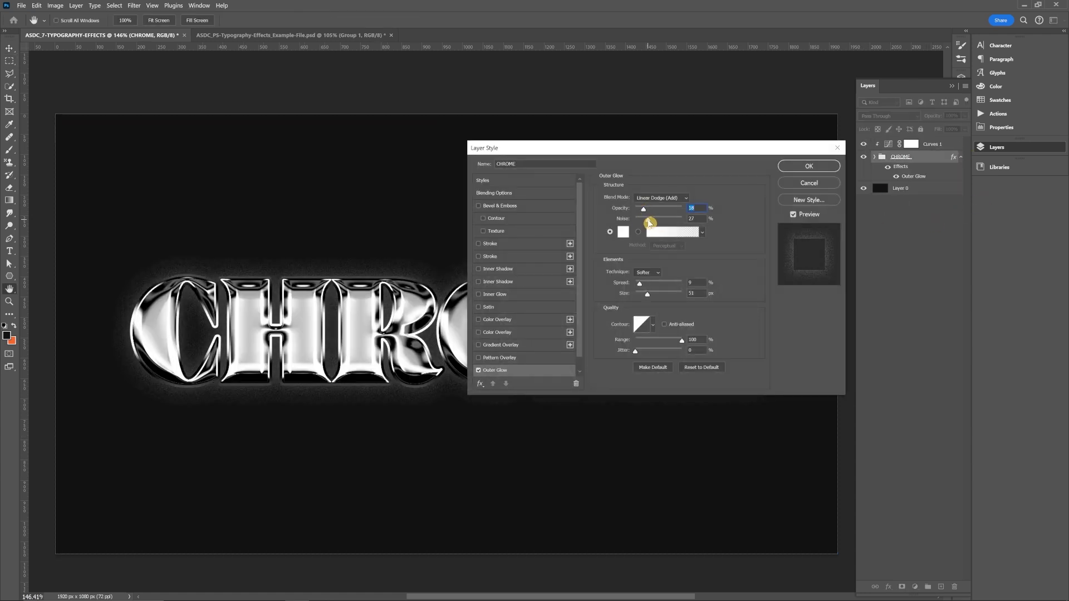
# - Brighten and tighten the CHROME group's Linear Dodge (Add) Outer Glow with 15% noise, 5% spread and 18 px size
pyautogui.moveTo(649, 223); pyautogui.dragTo(654, 216)
pyautogui.moveTo(639, 284); pyautogui.dragTo(644, 295)
pyautogui.moveTo(656, 210); pyautogui.dragTo(669, 210)
pyautogui.moveTo(648, 220); pyautogui.dragTo(640, 221)
pyautogui.moveTo(637, 284); pyautogui.dragTo(635, 284)
pyautogui.moveTo(645, 295); pyautogui.dragTo(646, 295)
pyautogui.moveTo(681, 340); pyautogui.dragTo(636, 341)
pyautogui.moveTo(646, 295); pyautogui.dragTo(641, 295)
pyautogui.moveTo(636, 341); pyautogui.dragTo(719, 332)
pyautogui.moveTo(636, 352); pyautogui.dragTo(613, 354)
pyautogui.moveTo(669, 210); pyautogui.dragTo(676, 209)
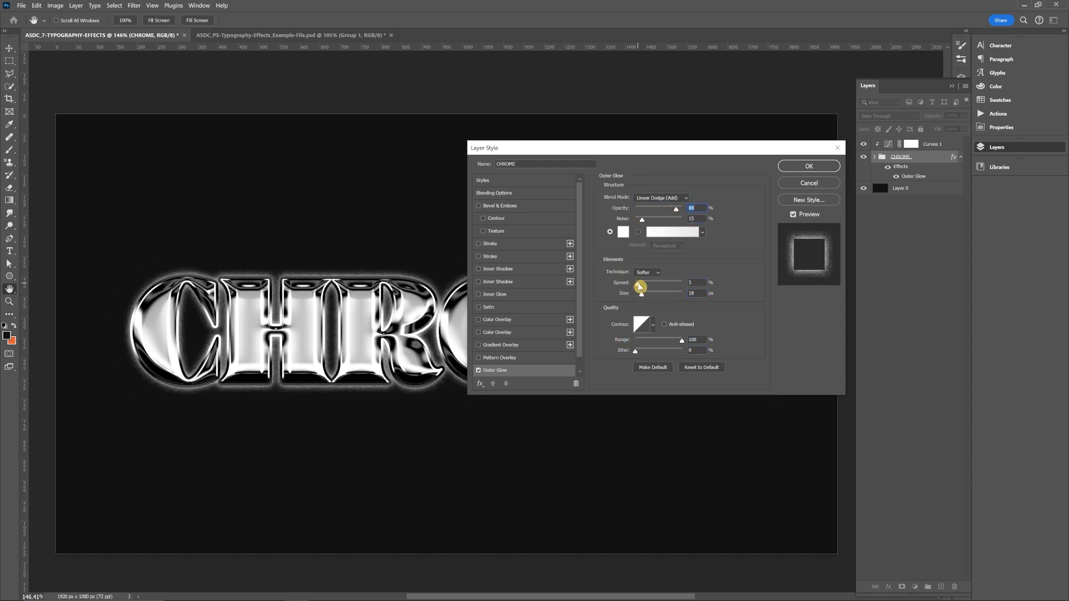
# - Soften the CHROME group's Outer Glow by increasing its spread and size and reducing its opacity, and apply the style
pyautogui.moveTo(635, 285); pyautogui.dragTo(640, 285)
pyautogui.moveTo(676, 210); pyautogui.dragTo(661, 209)
pyautogui.moveTo(642, 295); pyautogui.dragTo(649, 295)
pyautogui.moveTo(661, 210); pyautogui.dragTo(648, 210)
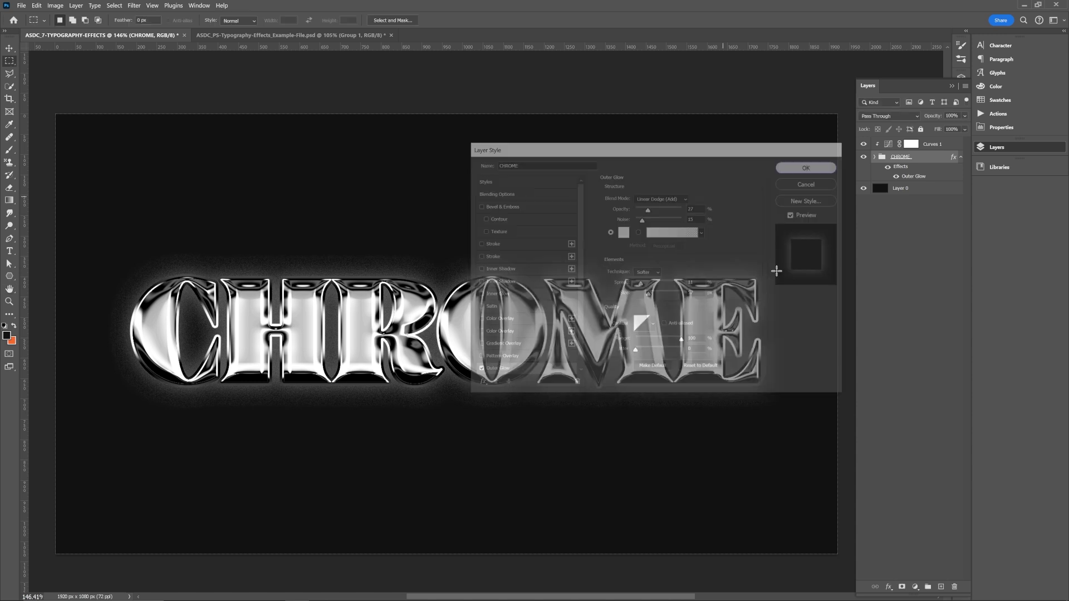
# - Add a black-to-white Gradient Map adjustment above the Curves 1 layer
pyautogui.click(941, 146)
pyautogui.click(915, 587)
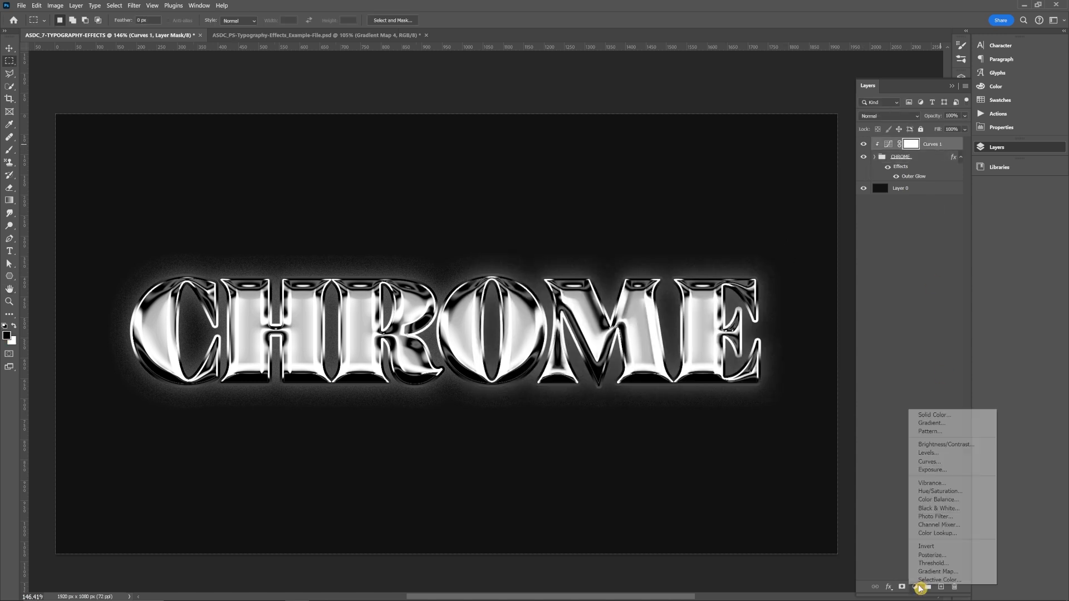
pyautogui.click(932, 570)
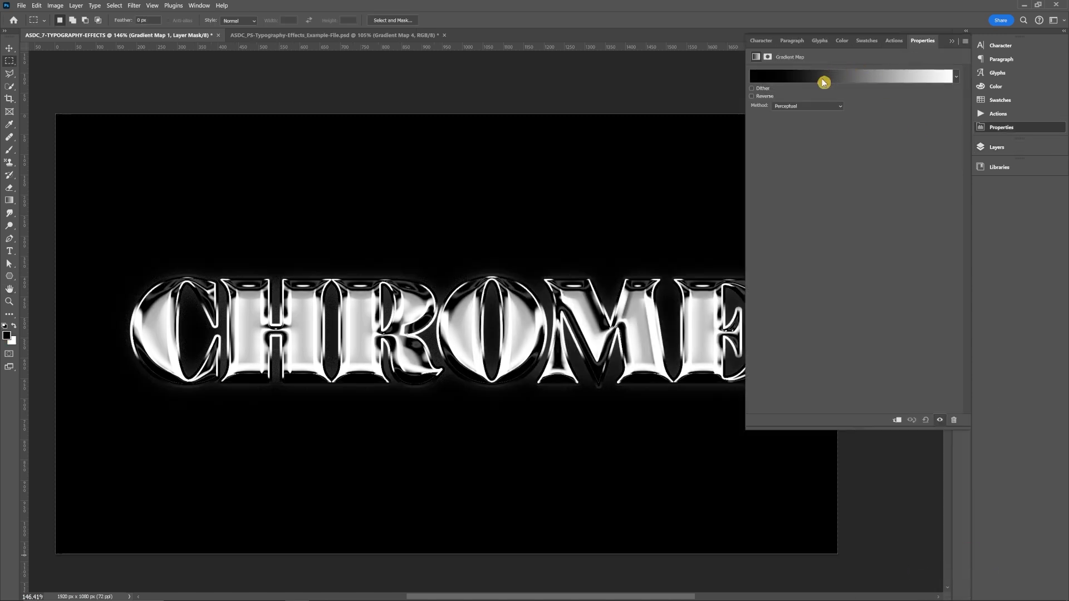
pyautogui.click(997, 151)
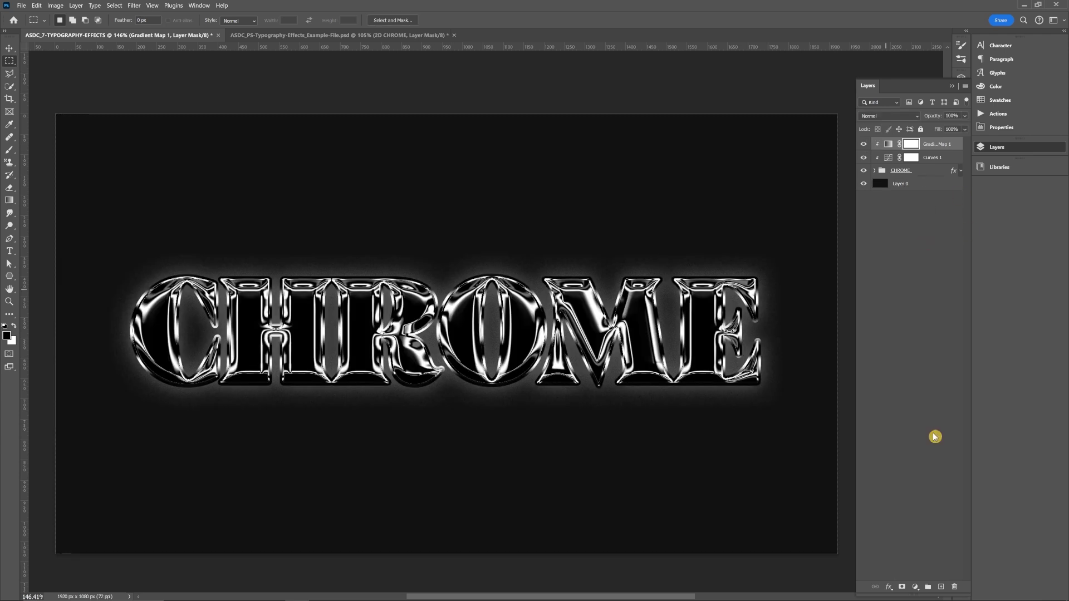
# - Add a Threshold adjustment above the clipped Gradient Map and lower its threshold level
pyautogui.click(915, 586)
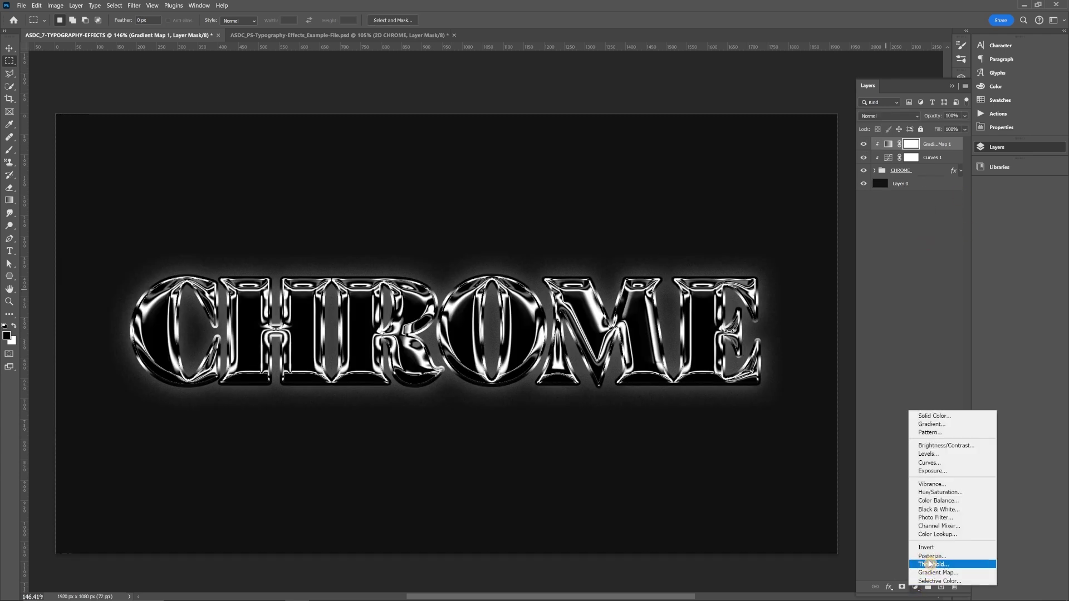
pyautogui.click(930, 564)
pyautogui.moveTo(855, 127); pyautogui.dragTo(814, 134)
pyautogui.click(981, 147)
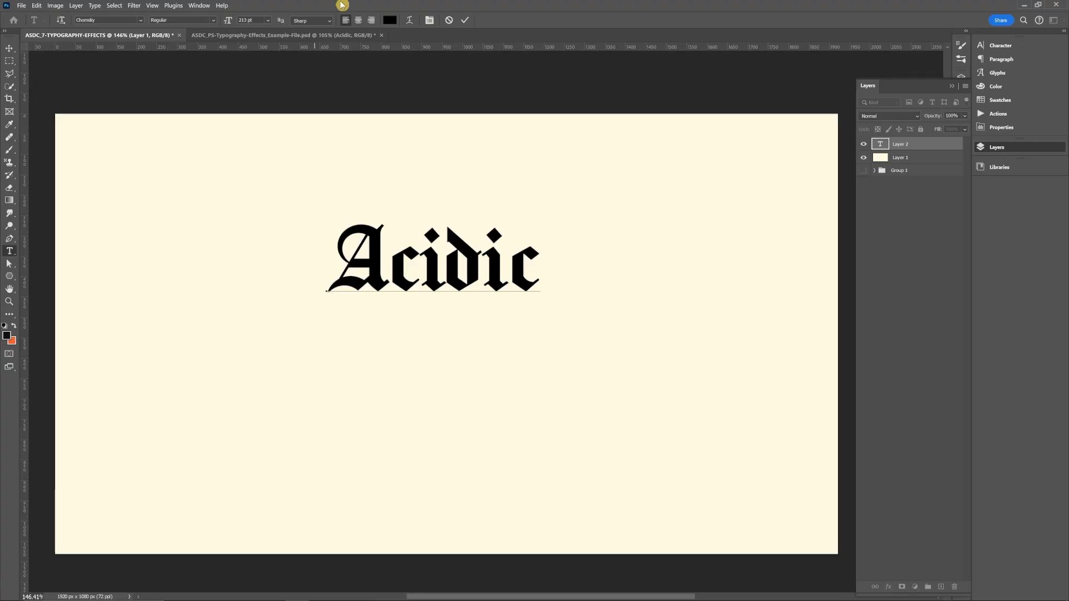
# - Commit the Acidic text set in Chomsky Regular and hide the original text layer beneath its copy
pyautogui.click(465, 20)
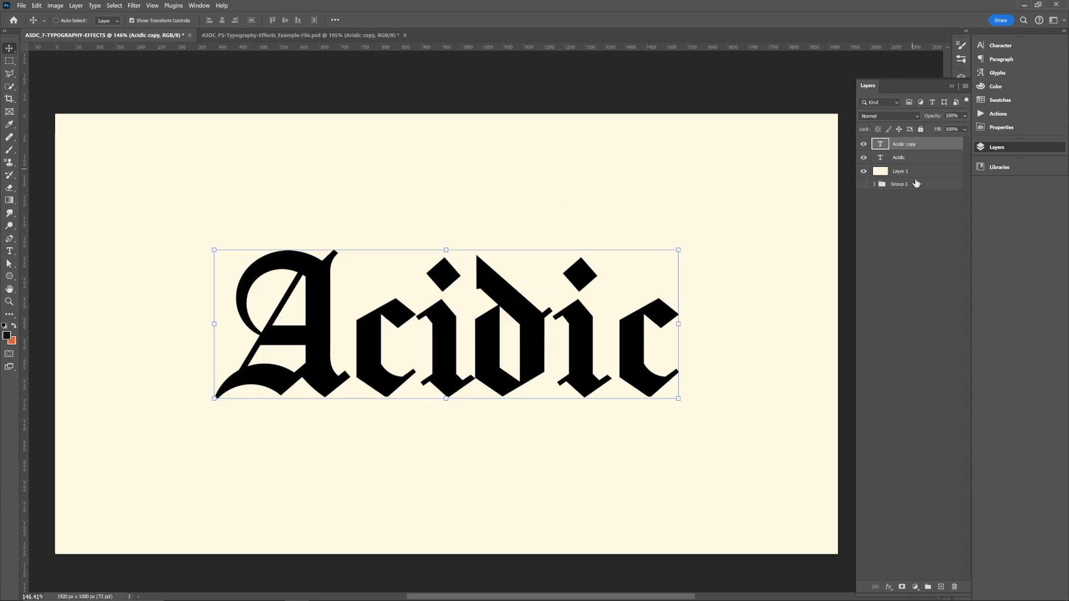
pyautogui.click(863, 158)
# - Rename the Acidic text copy as "Acidic SMART OBJ" and convert it to a Smart Object
pyautogui.doubleClick(913, 144)
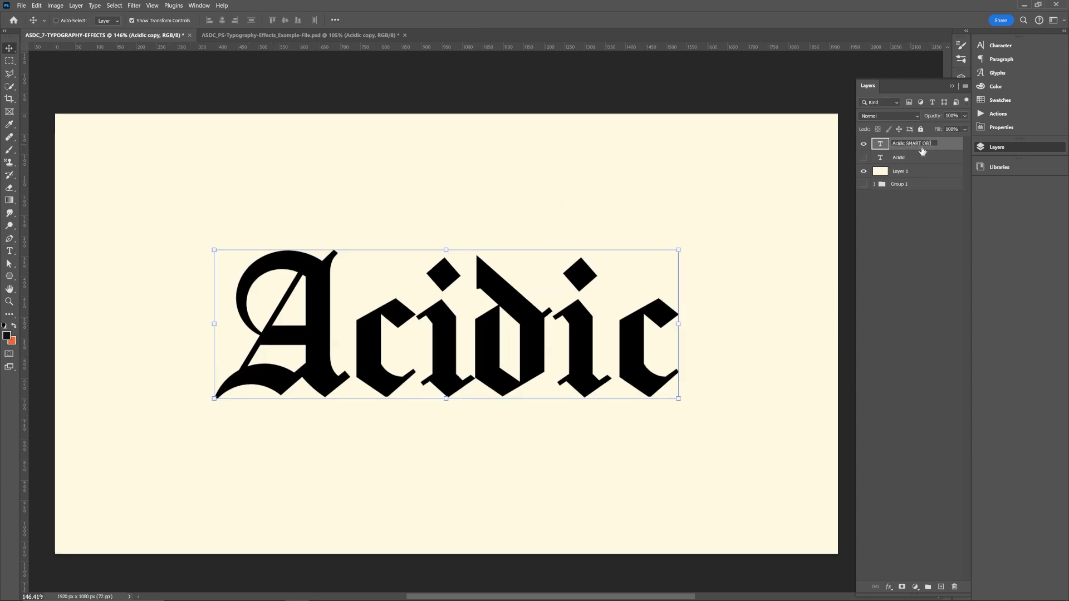
pyautogui.press('Return')
pyautogui.rightClick(915, 146)
pyautogui.click(971, 319)
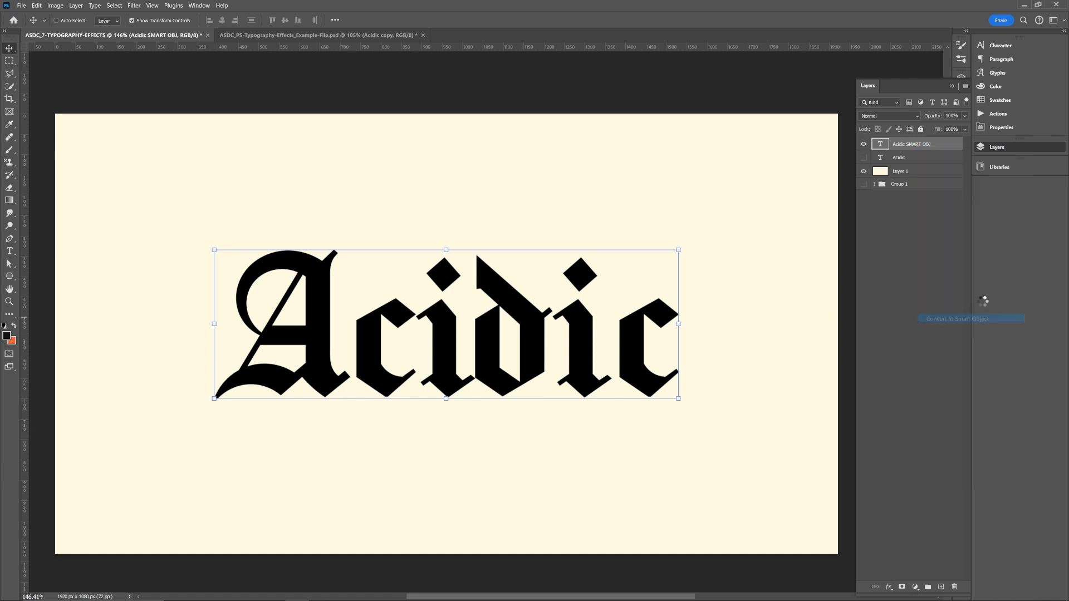
# - Warp the Acidic letters with the Liquify filter's forward warp brush at size 184 and pressure 41, bending the strokes into wavy shapes
pyautogui.click(133, 5)
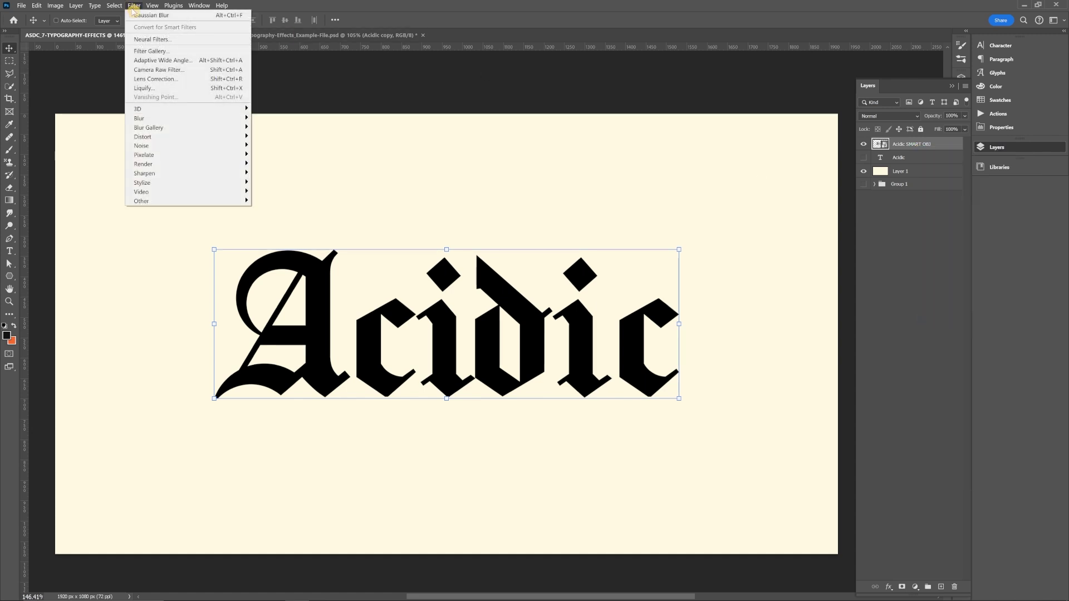
pyautogui.click(144, 89)
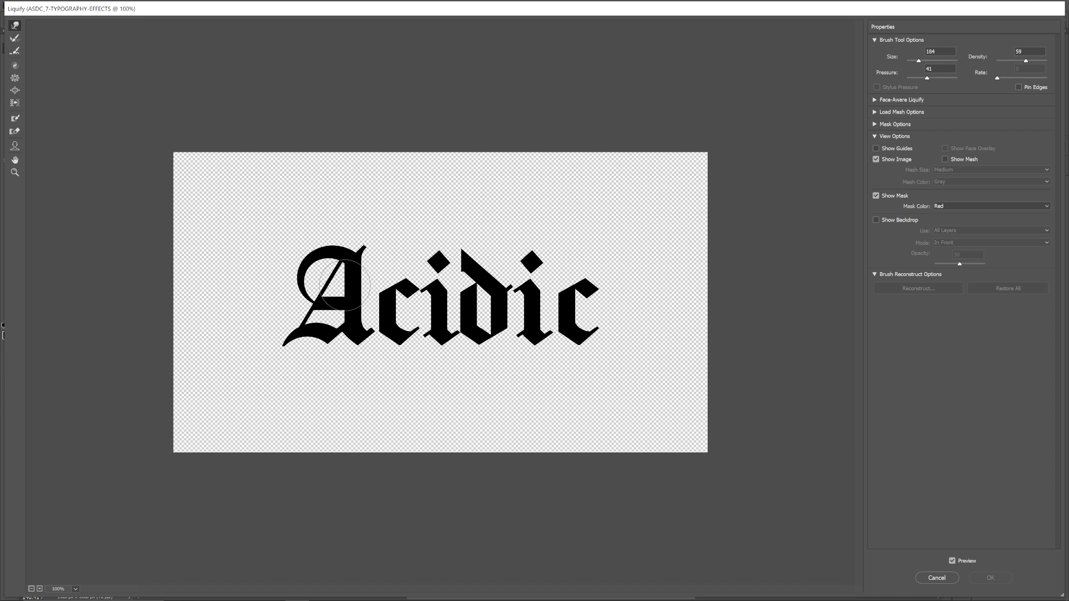
pyautogui.moveTo(322, 262); pyautogui.dragTo(331, 228)
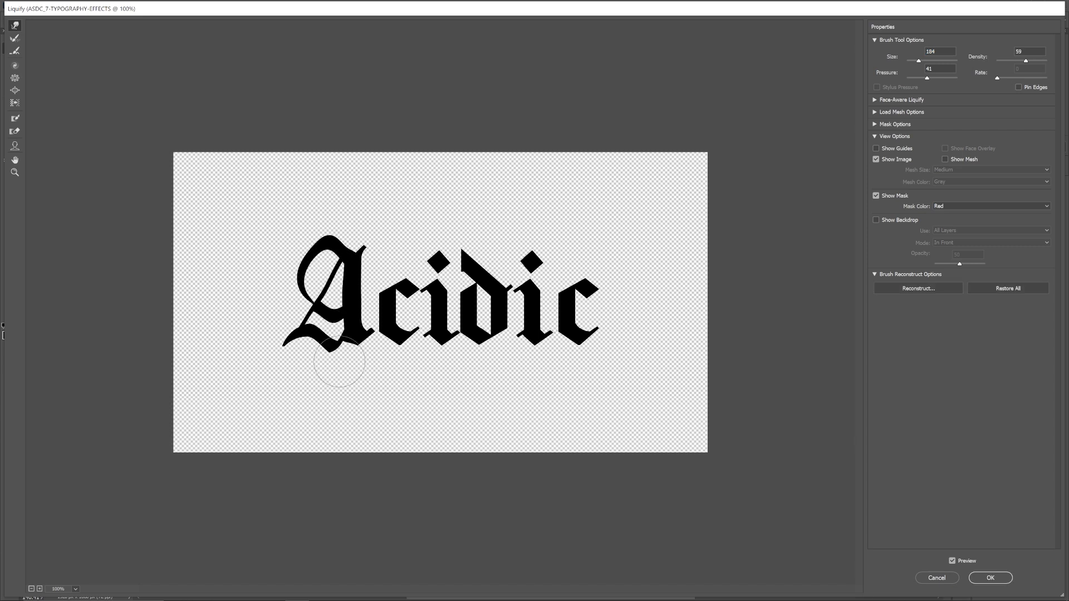
pyautogui.moveTo(339, 363)
pyautogui.mouseDown()
pyautogui.moveTo(501, 301)
pyautogui.moveTo(457, 278)
pyautogui.moveTo(488, 200)
pyautogui.moveTo(541, 294)
pyautogui.moveTo(474, 344)
pyautogui.moveTo(511, 258)
pyautogui.moveTo(477, 308)
pyautogui.moveTo(568, 311)
pyautogui.moveTo(566, 396)
pyautogui.moveTo(510, 327)
pyautogui.moveTo(505, 335)
pyautogui.moveTo(541, 307)
pyautogui.mouseUp()
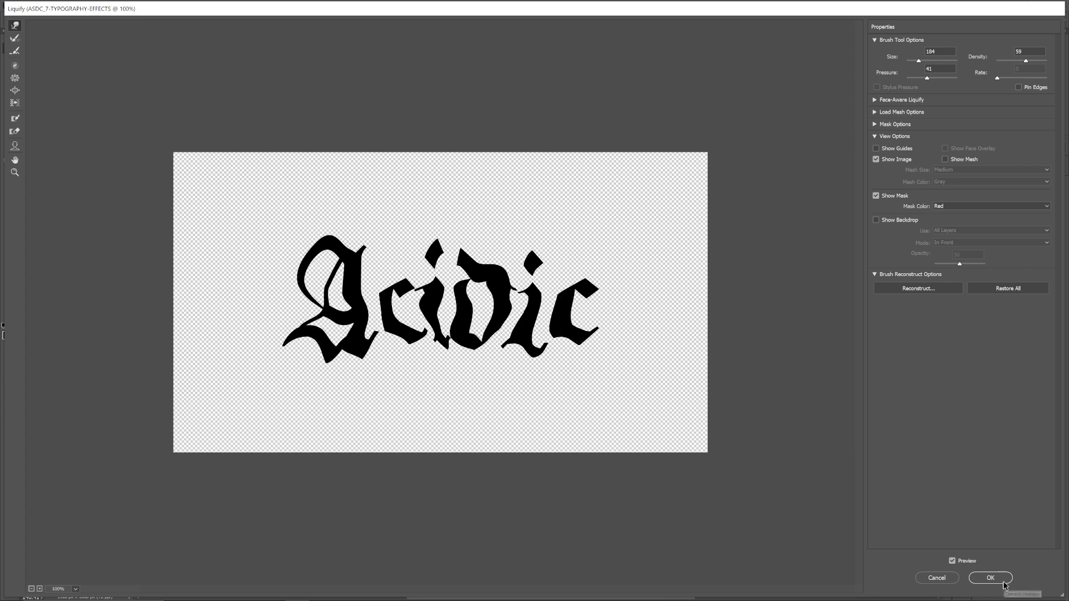
pyautogui.click(990, 578)
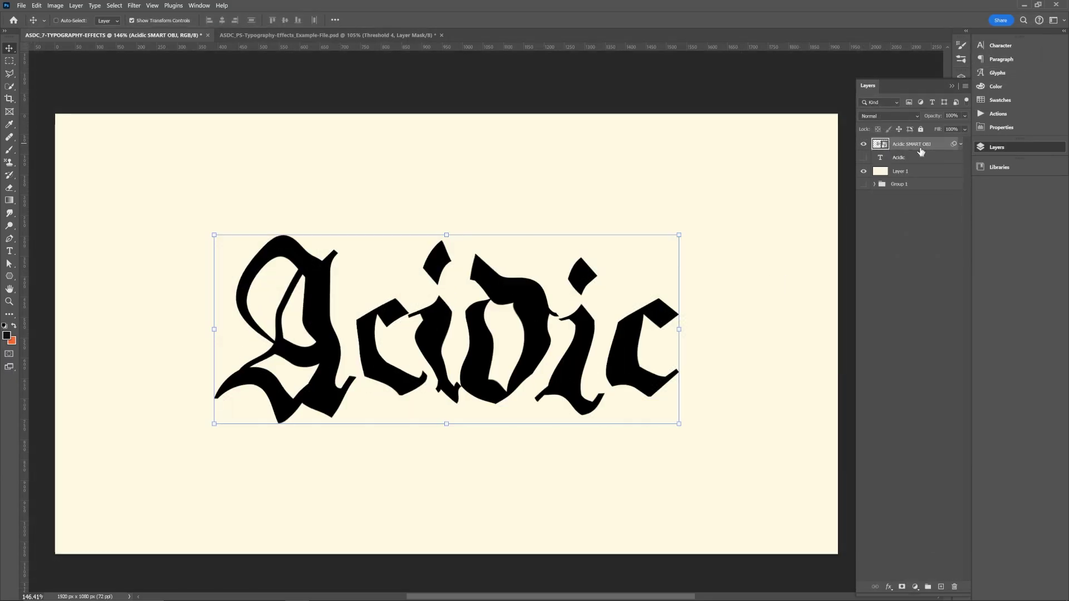
# - Duplicate the Acidic SMART OBJ layer and rasterize the copy as a layer named "Acidic sumdge"
pyautogui.hotkey('ctrl', 'j')
pyautogui.rightClick(925, 146)
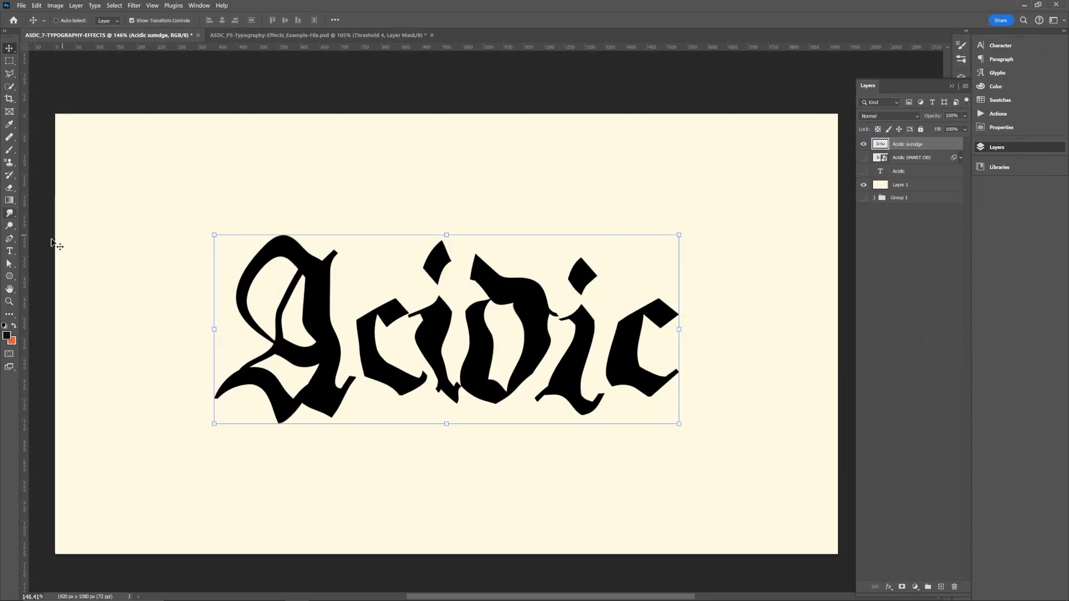
# - Smear the edges and tips of the Acidic letters outward with the Smudge tool at 71% strength
pyautogui.click(10, 215)
pyautogui.moveTo(272, 223)
pyautogui.mouseDown()
pyautogui.moveTo(258, 245)
pyautogui.moveTo(307, 286)
pyautogui.moveTo(299, 239)
pyautogui.moveTo(267, 239)
pyautogui.moveTo(271, 250)
pyautogui.mouseUp()
pyautogui.hotkey('ctrl', 'z')
pyautogui.moveTo(343, 399)
pyautogui.mouseDown()
pyautogui.moveTo(334, 423)
pyautogui.moveTo(349, 444)
pyautogui.moveTo(365, 453)
pyautogui.moveTo(409, 439)
pyautogui.mouseUp()
pyautogui.moveTo(432, 356)
pyautogui.mouseDown()
pyautogui.moveTo(436, 231)
pyautogui.moveTo(423, 258)
pyautogui.mouseUp()
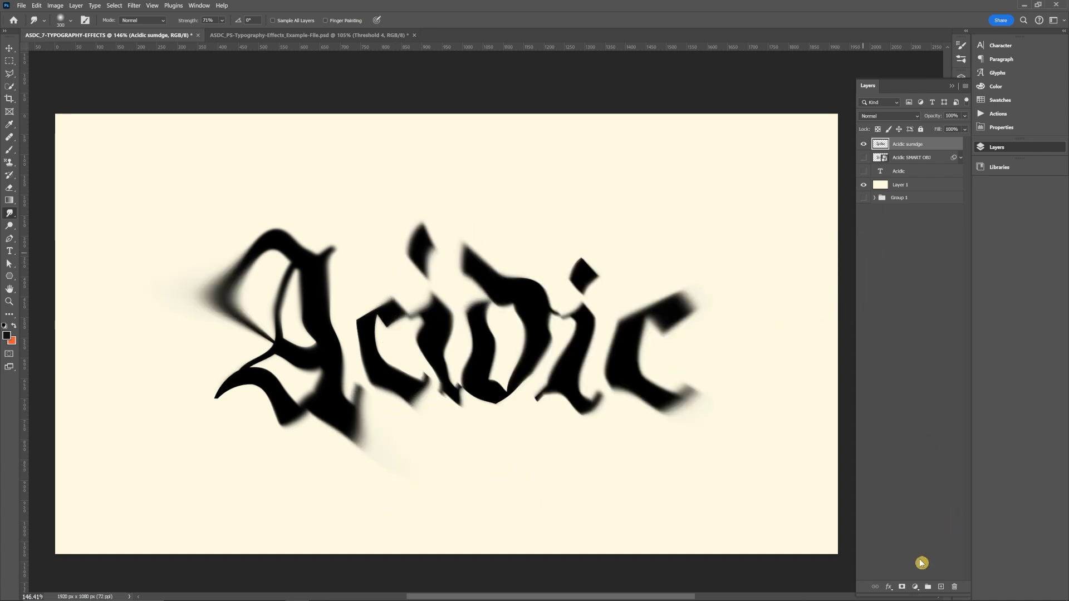
# - Add a Threshold adjustment layer above the Acidic sumdge layer and set its level to 248
pyautogui.click(916, 586)
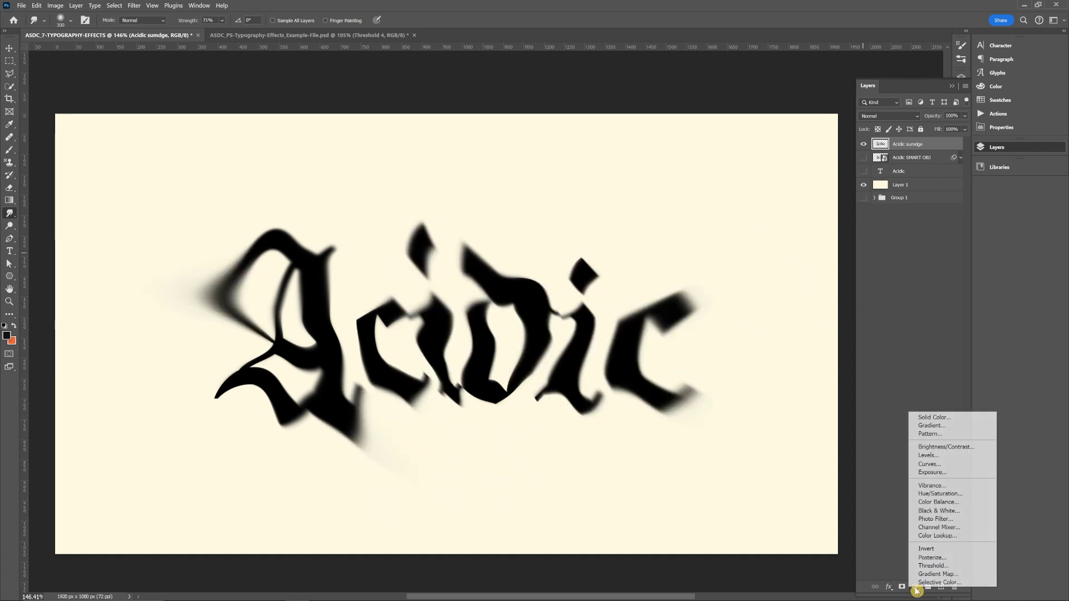
pyautogui.click(925, 572)
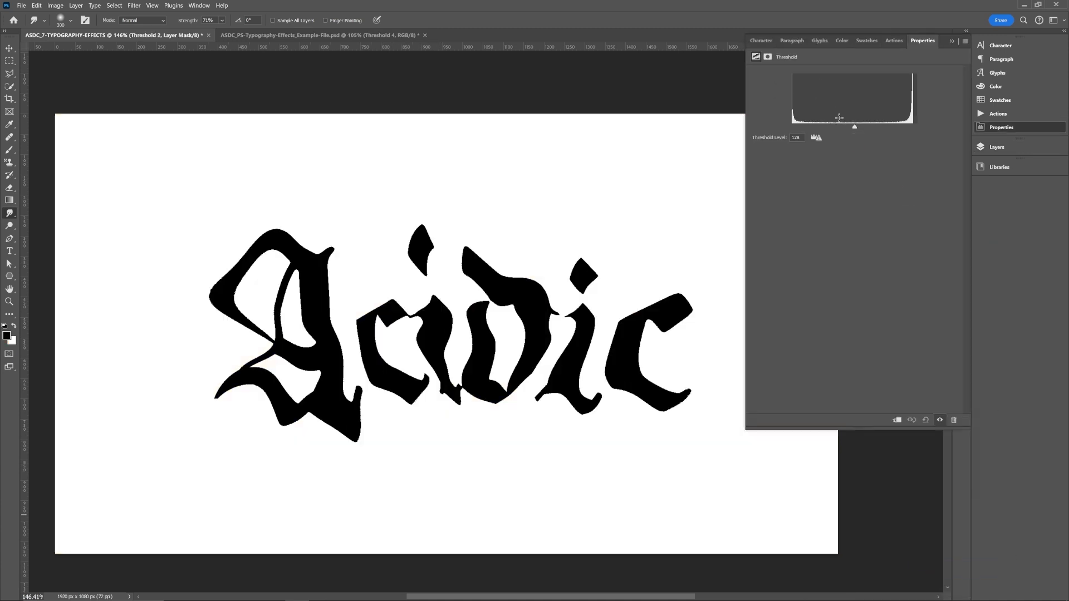
pyautogui.moveTo(854, 126)
pyautogui.mouseDown()
pyautogui.moveTo(793, 128)
pyautogui.moveTo(915, 131)
pyautogui.mouseUp()
pyautogui.click(996, 147)
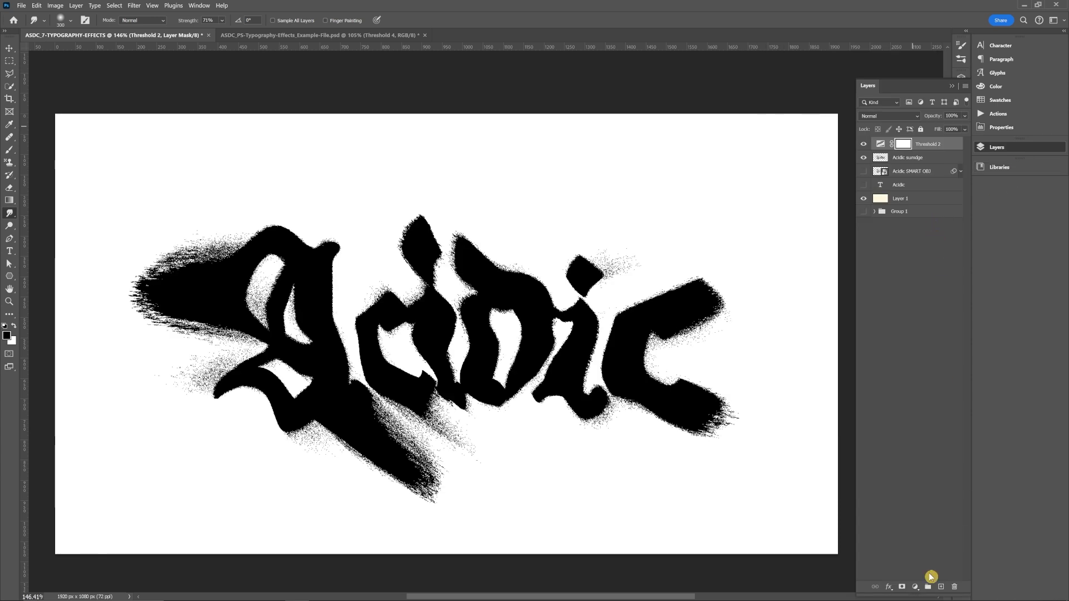
# - Add a Gradient Map adjustment layer above Threshold 2 using the custom dark-to-red-to-white gradient preset
pyautogui.click(915, 588)
pyautogui.click(946, 579)
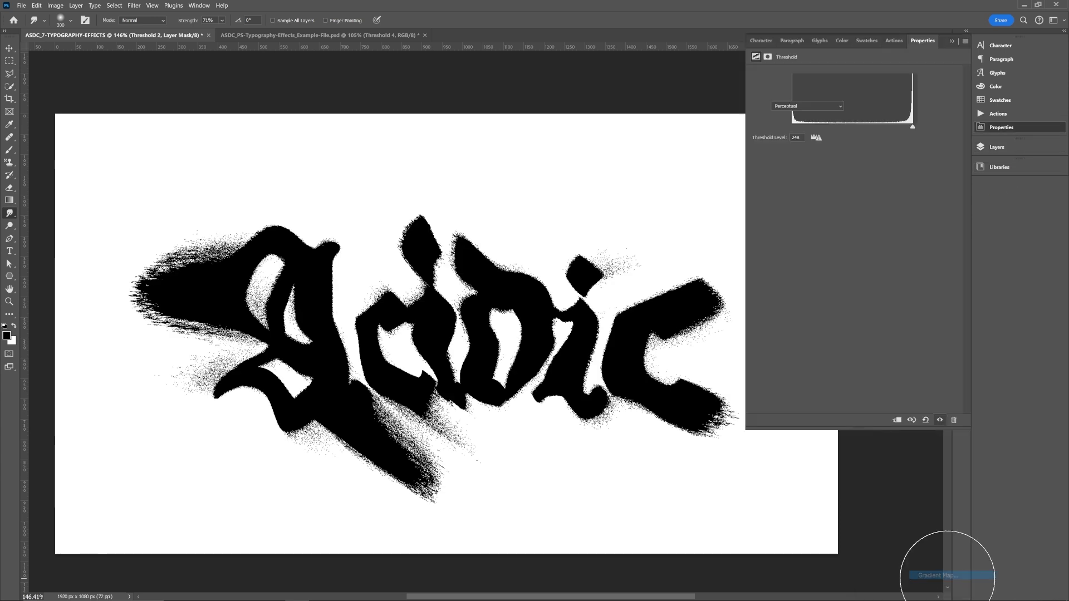
pyautogui.click(818, 84)
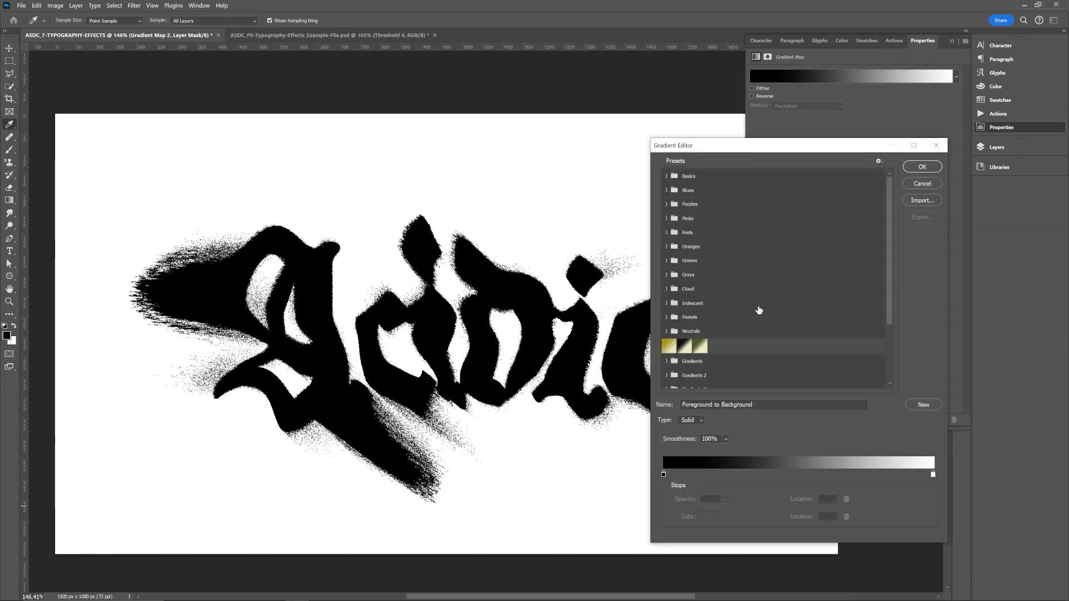
pyautogui.scroll(-3, 758, 310)
pyautogui.click(794, 322)
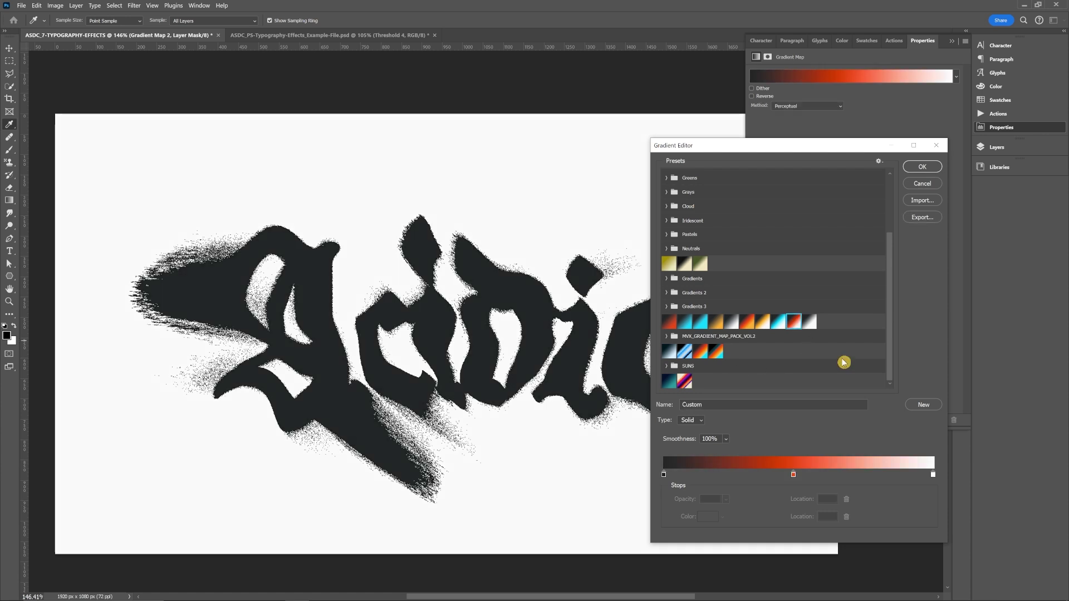
pyautogui.click(923, 167)
pyautogui.click(1002, 148)
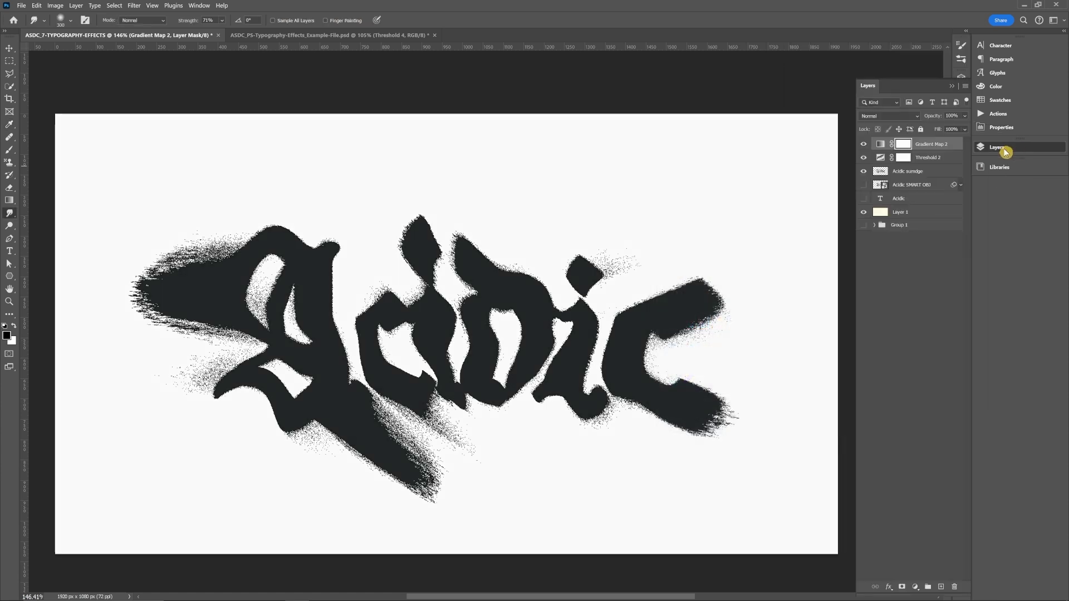
# - Hide and show the Threshold 2 layer to compare the effect, and open its blend mode options
pyautogui.click(863, 157)
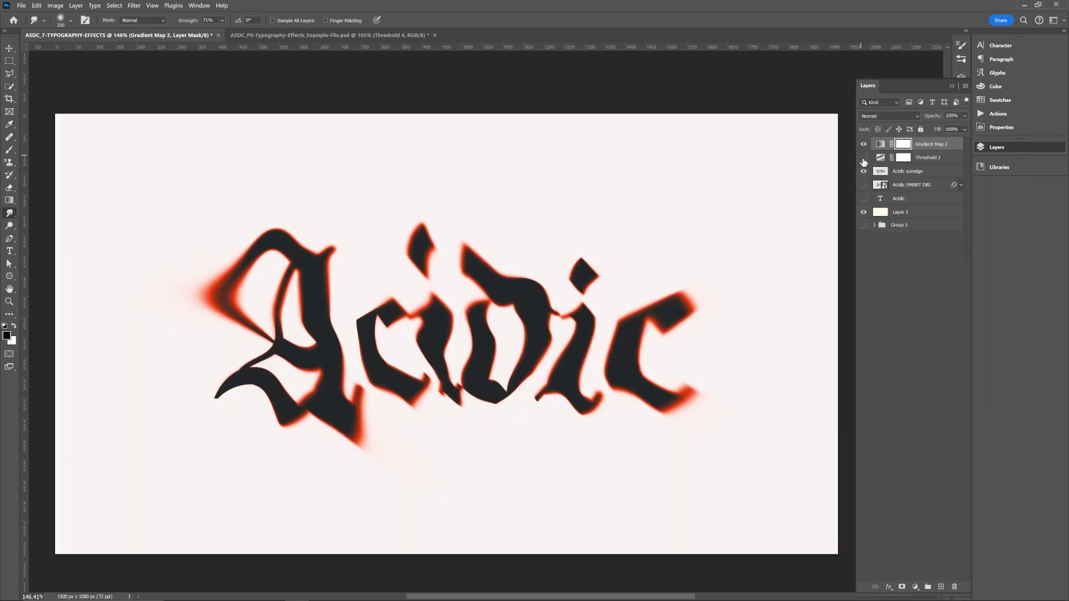
pyautogui.click(864, 158)
pyautogui.click(931, 159)
pyautogui.click(900, 116)
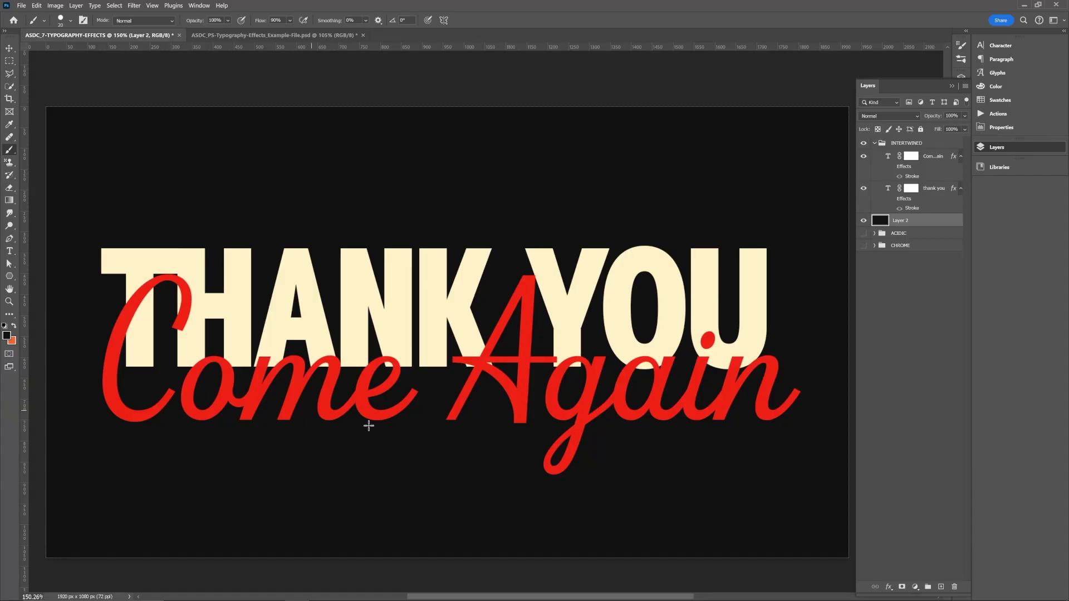
# - Apply a 5 px black outside stroke at 100% opacity to both the thank you and Come Again text layers
pyautogui.click(911, 189)
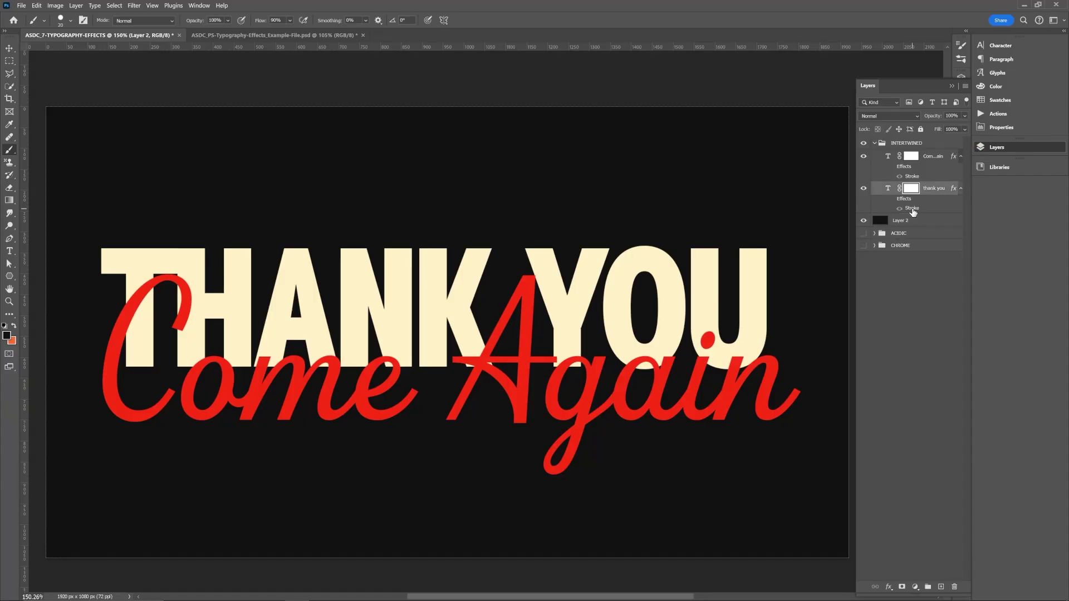
pyautogui.doubleClick(912, 208)
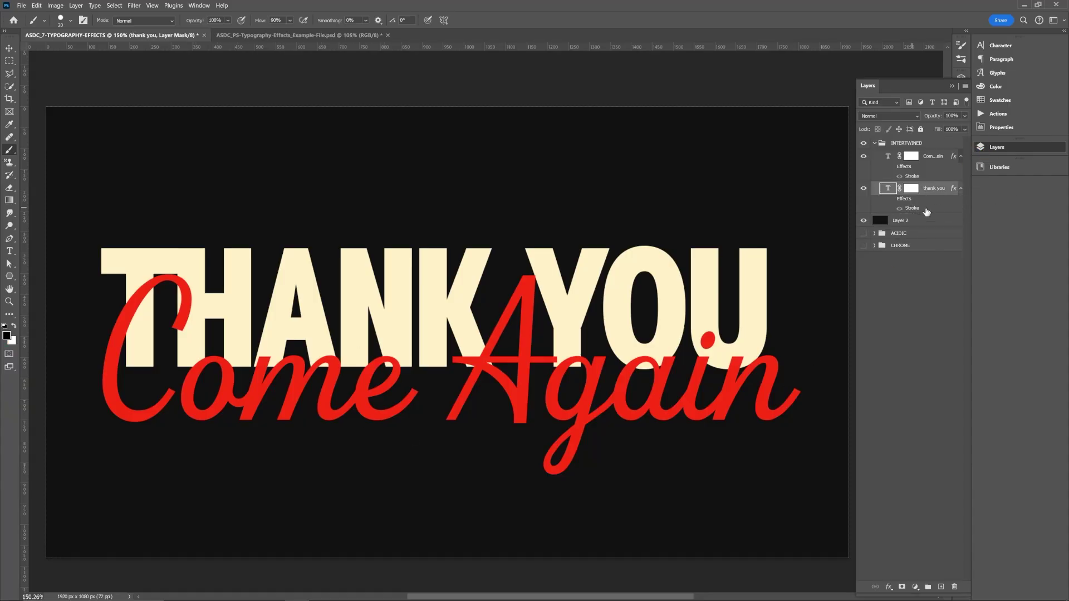
pyautogui.doubleClick(908, 203)
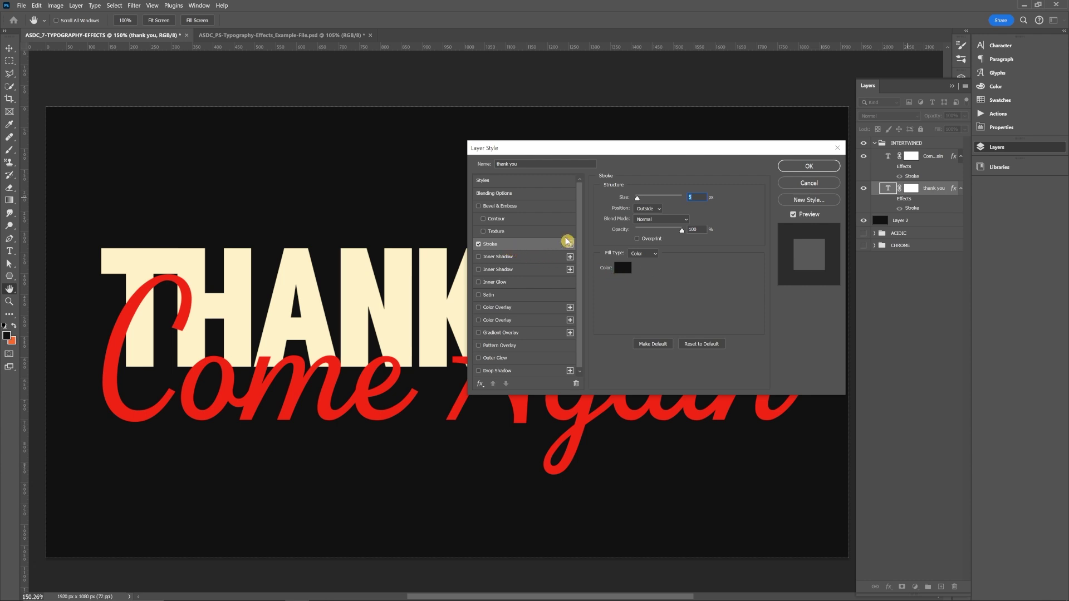
pyautogui.click(805, 169)
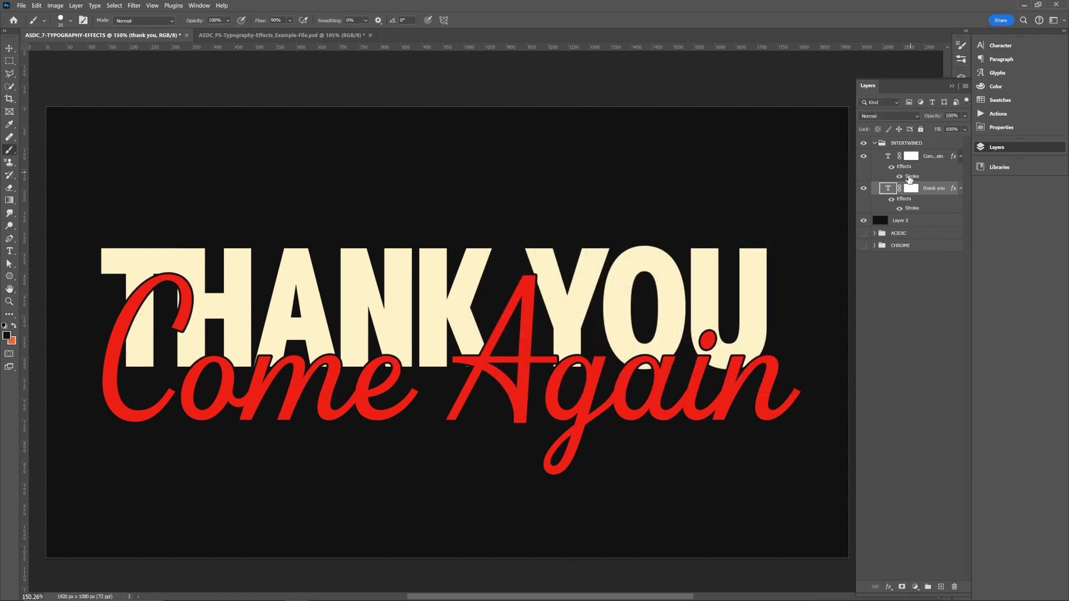
pyautogui.click(910, 179)
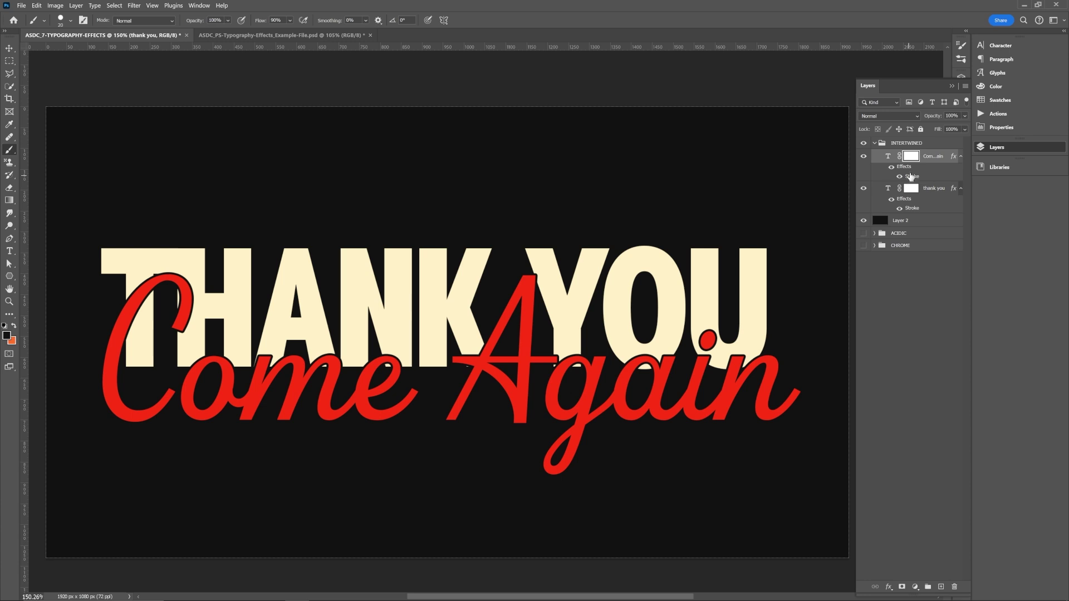
pyautogui.doubleClick(911, 177)
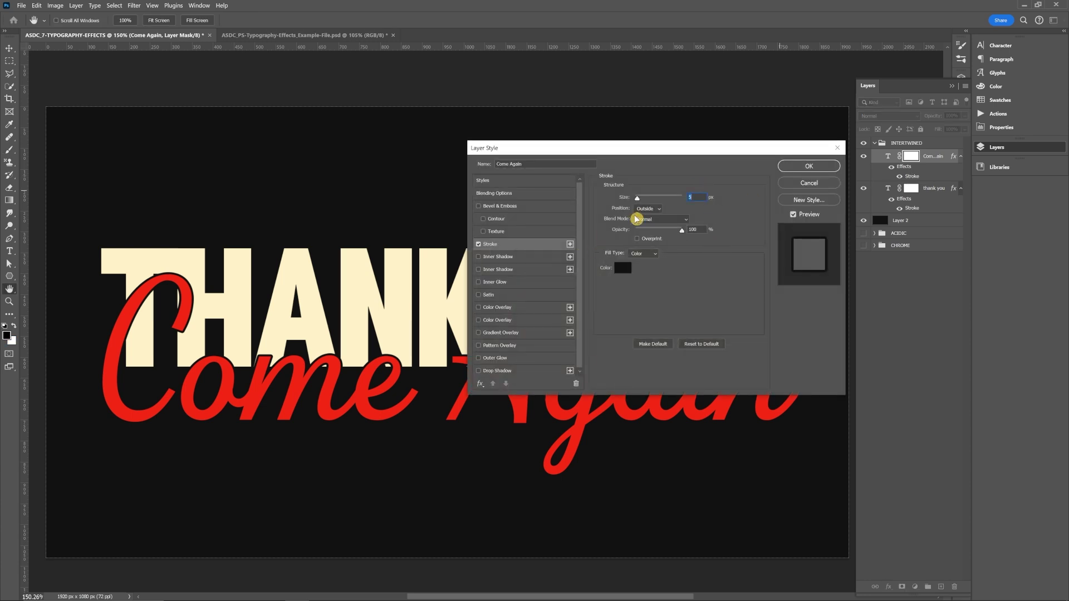
pyautogui.click(822, 167)
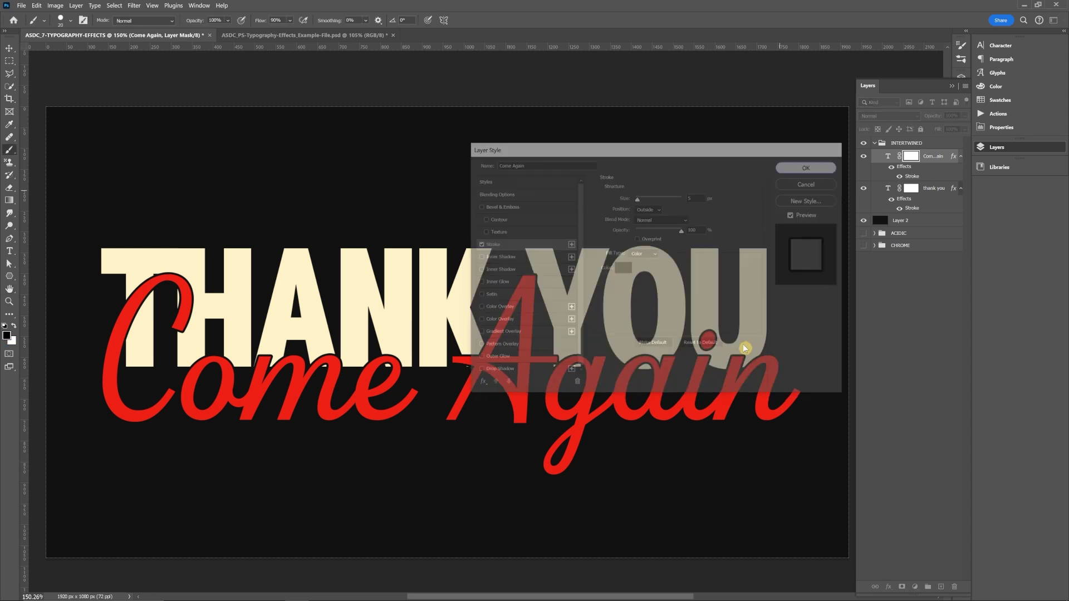
# - Duplicate the Come Again and thank you text layers together and hide the originals
pyautogui.click(961, 157)
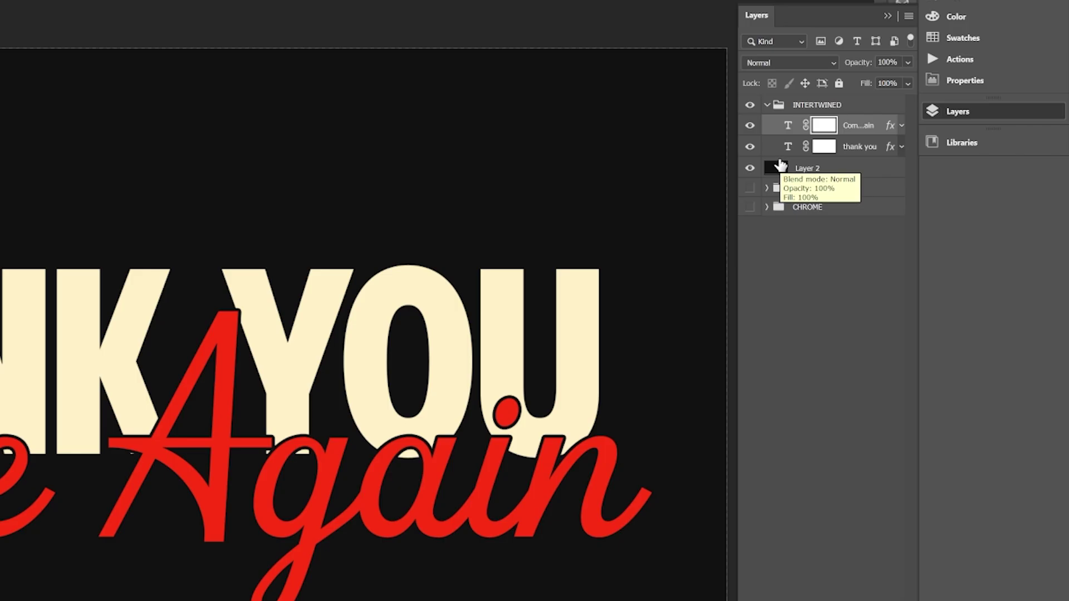
pyautogui.keyDown('shift'); pyautogui.click(862, 151); pyautogui.keyUp('shift')
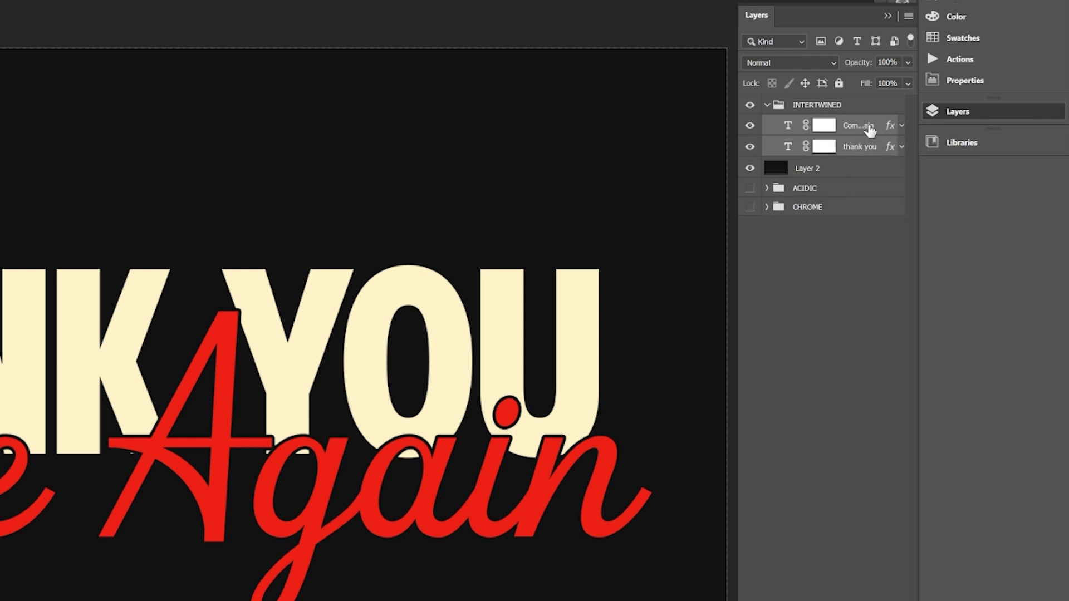
pyautogui.hotkey('ctrl', 'j')
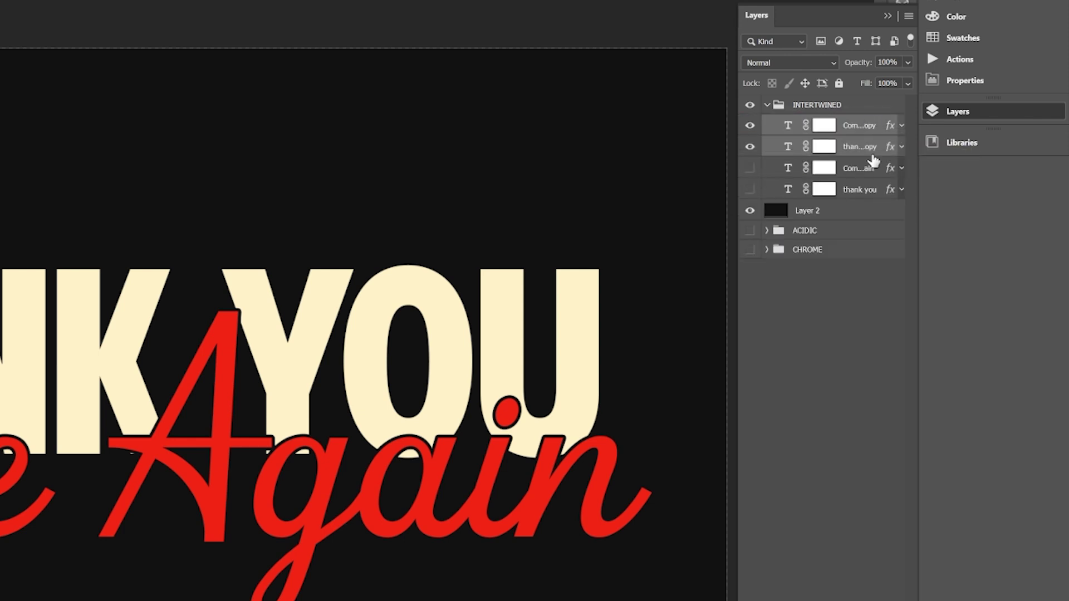
# - Convert the thank you copy and Come Again copy layers to Smart Objects and add a layer mask to each
pyautogui.click(863, 148)
pyautogui.rightClick(864, 148)
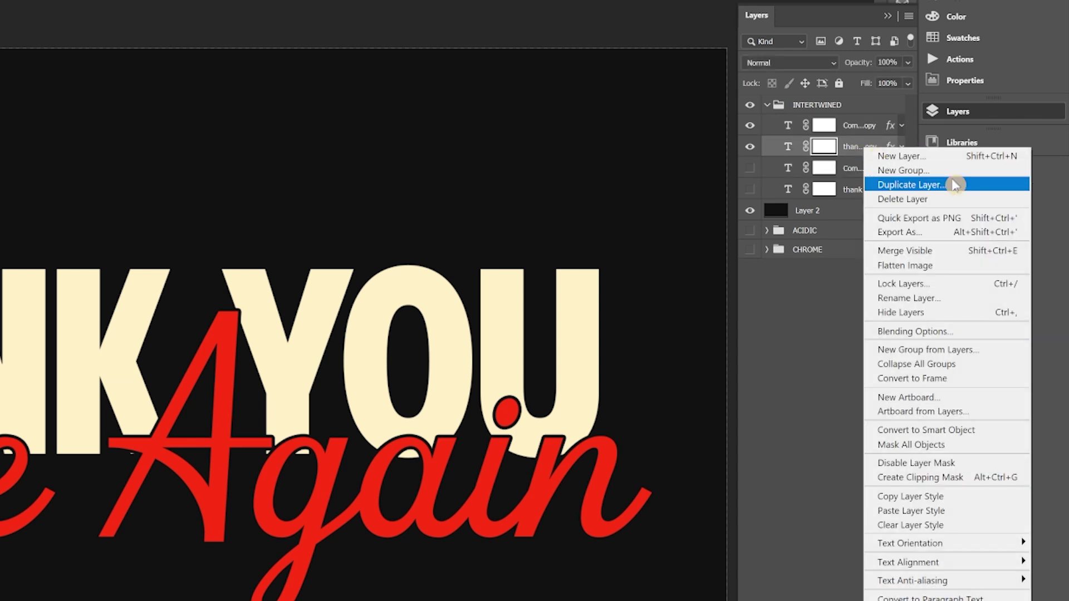
pyautogui.click(976, 431)
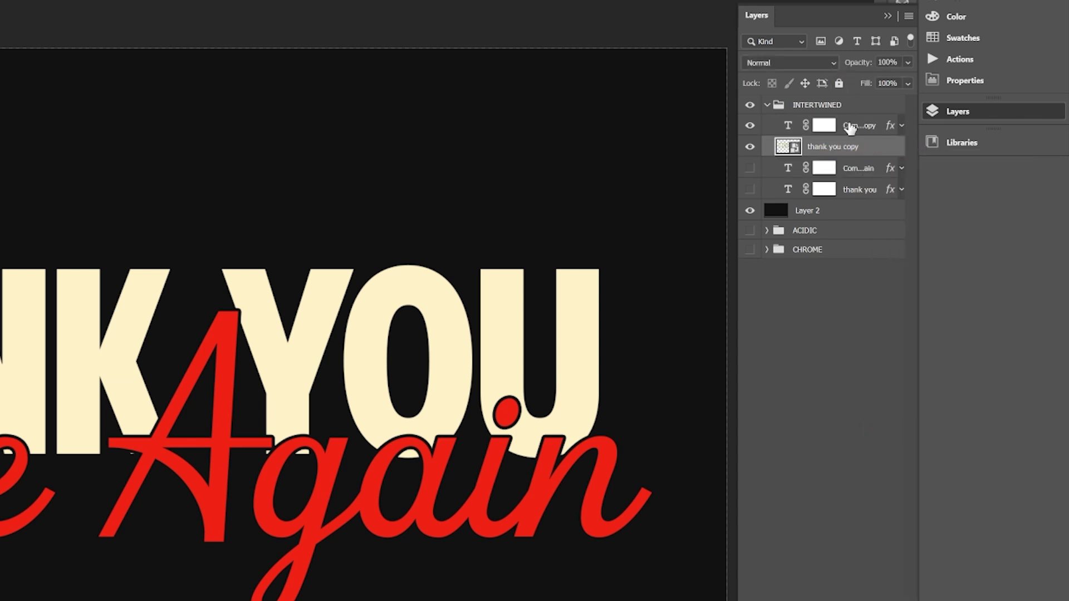
pyautogui.click(853, 127)
pyautogui.rightClick(853, 127)
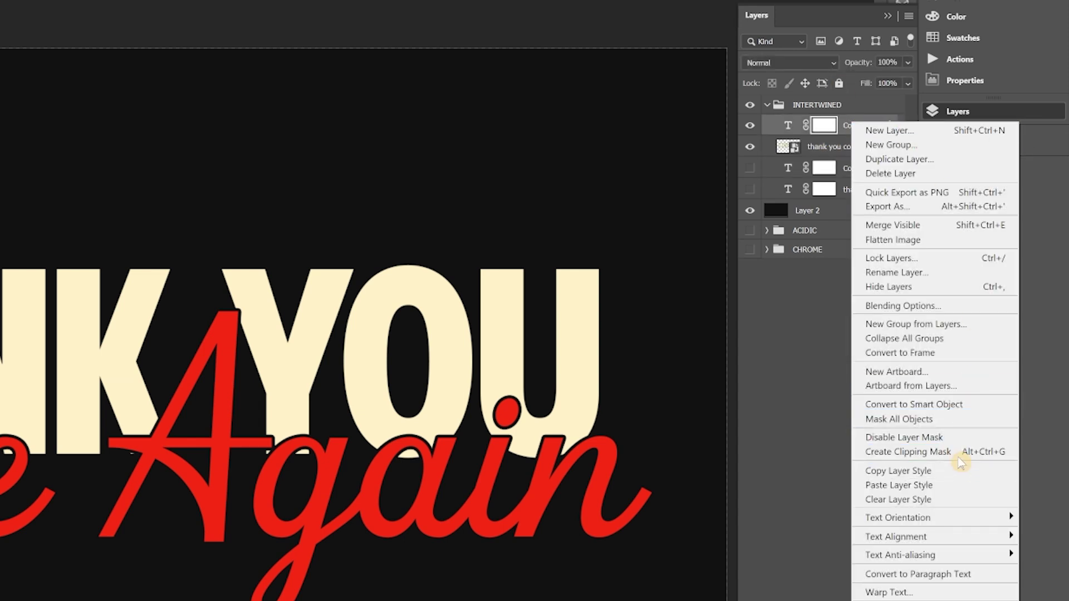
pyautogui.click(960, 407)
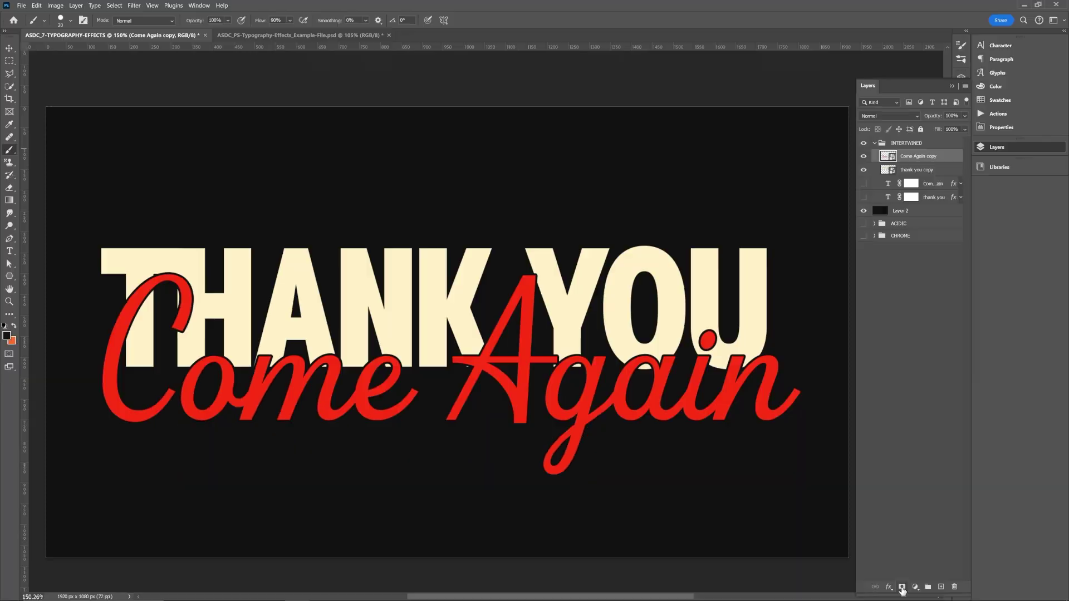
pyautogui.click(946, 172)
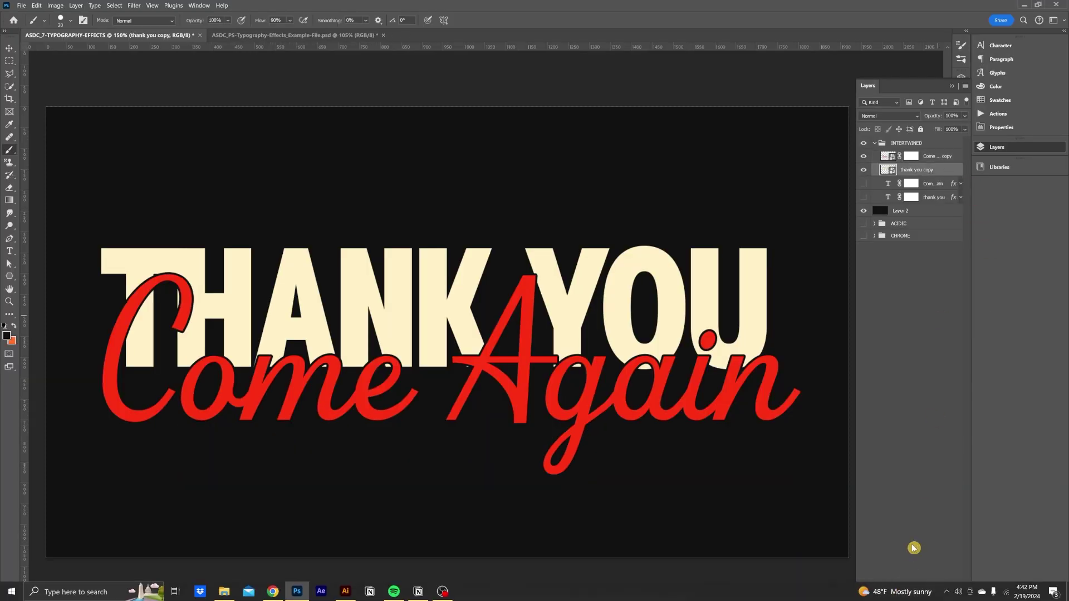
pyautogui.click(902, 586)
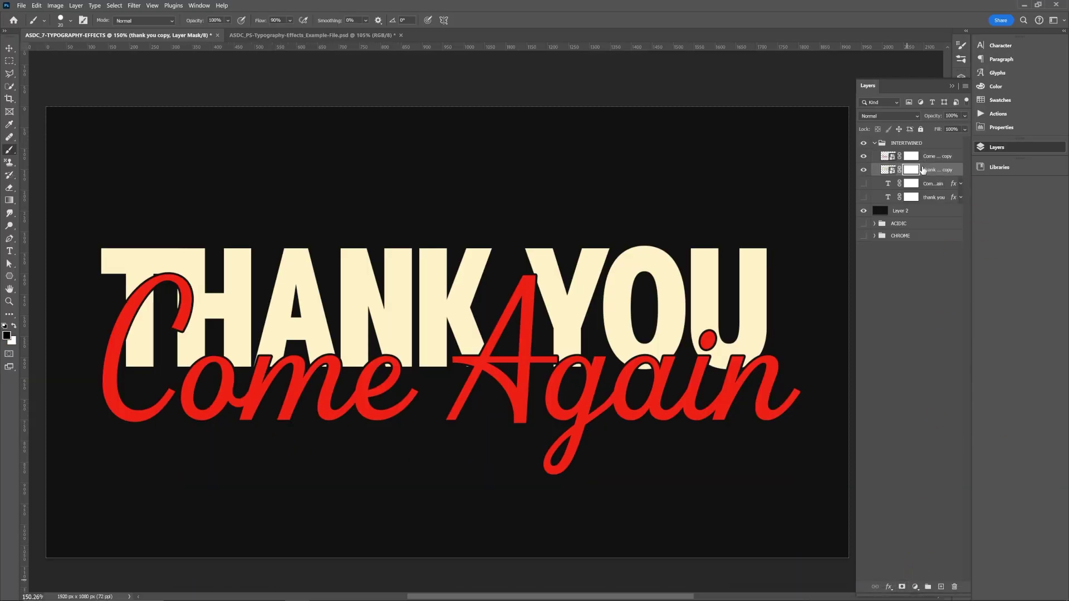
# - Examine where the red C overlaps the T and H, hiding and showing the thank you copy layer
pyautogui.scroll(1, 284, 351)
pyautogui.scroll(3, 284, 351)
pyautogui.moveTo(341, 331); pyautogui.dragTo(557, 313)
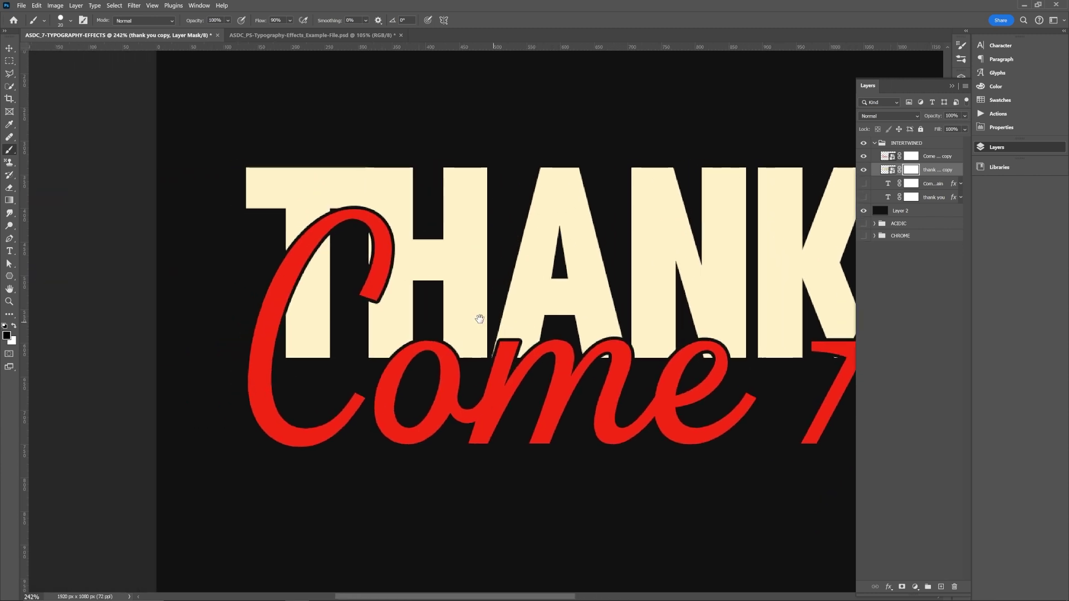
pyautogui.scroll(2, 320, 295)
pyautogui.click(864, 171)
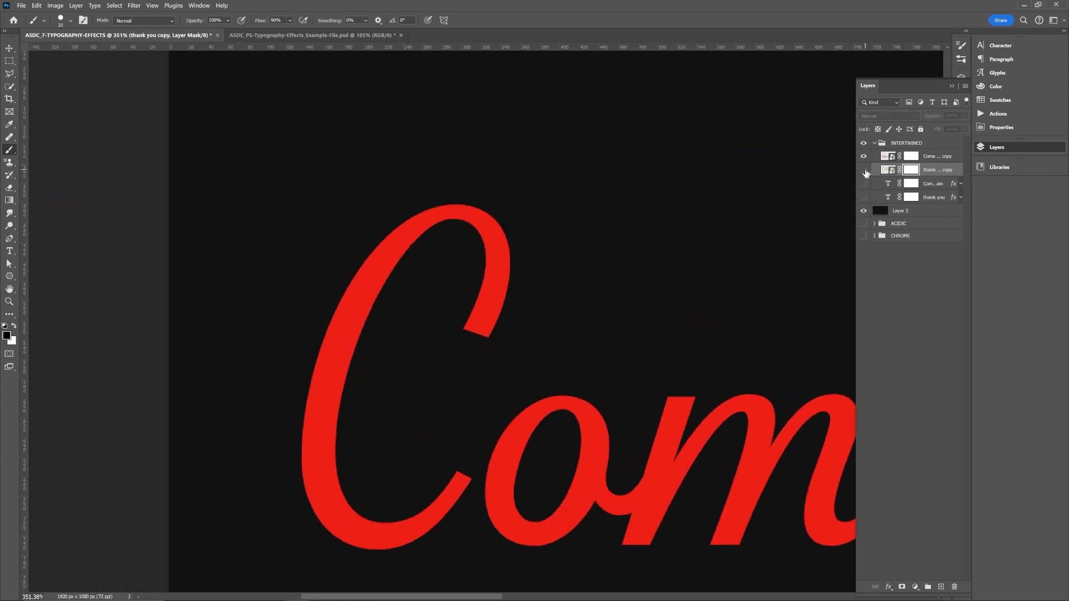
pyautogui.click(864, 171)
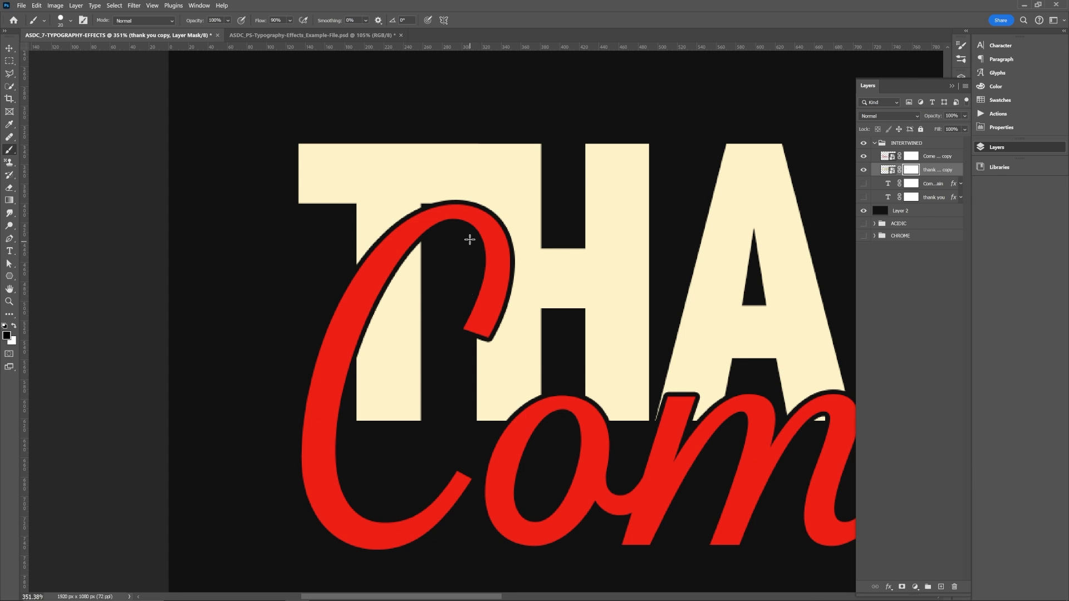
pyautogui.hscroll(3, 651, 296)
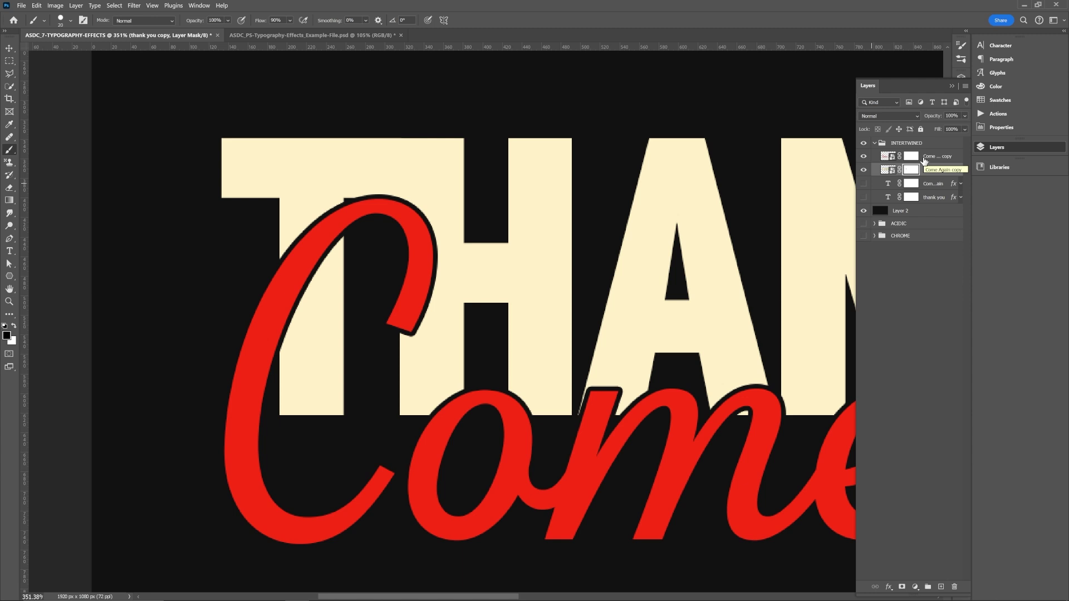
# - Load the thank you copy's outline as a selection and paint black on the Come Again copy's mask where the C crosses the T
pyautogui.click(911, 162)
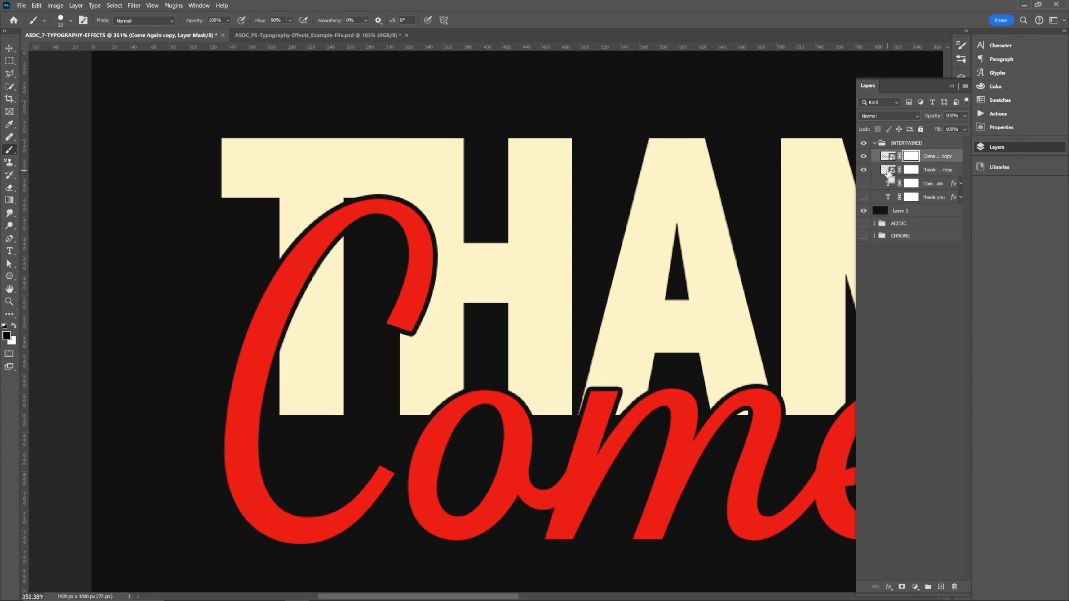
pyautogui.keyDown('ctrl'); pyautogui.click(885, 170); pyautogui.keyUp('ctrl')
pyautogui.moveTo(313, 229)
pyautogui.mouseDown()
pyautogui.moveTo(294, 306)
pyautogui.moveTo(272, 253)
pyautogui.moveTo(272, 313)
pyautogui.moveTo(290, 299)
pyautogui.mouseUp()
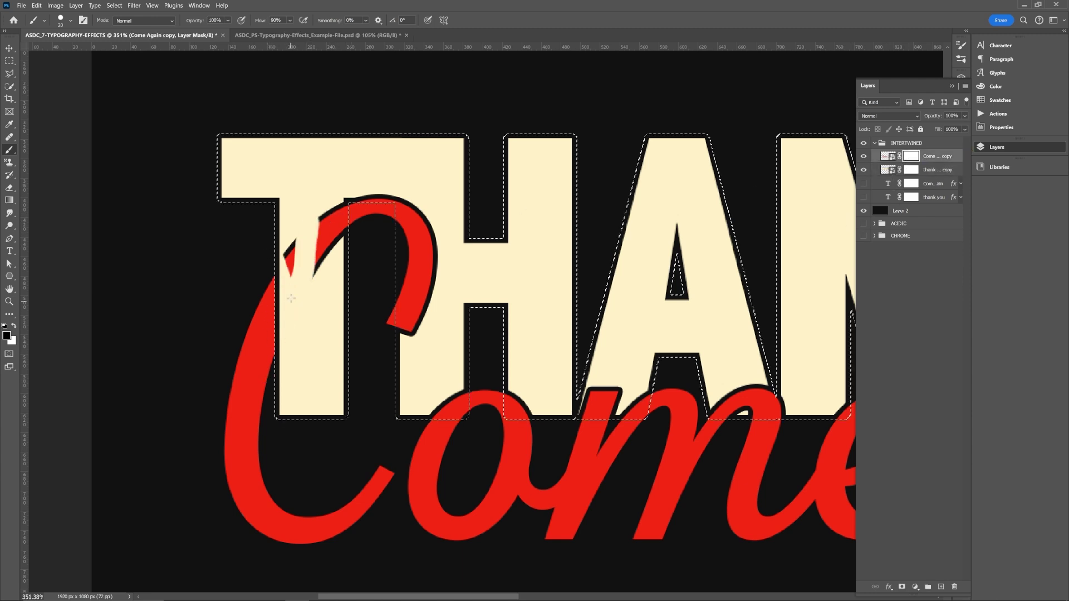
pyautogui.moveTo(286, 245)
pyautogui.mouseDown()
pyautogui.moveTo(291, 269)
pyautogui.moveTo(333, 222)
pyautogui.mouseUp()
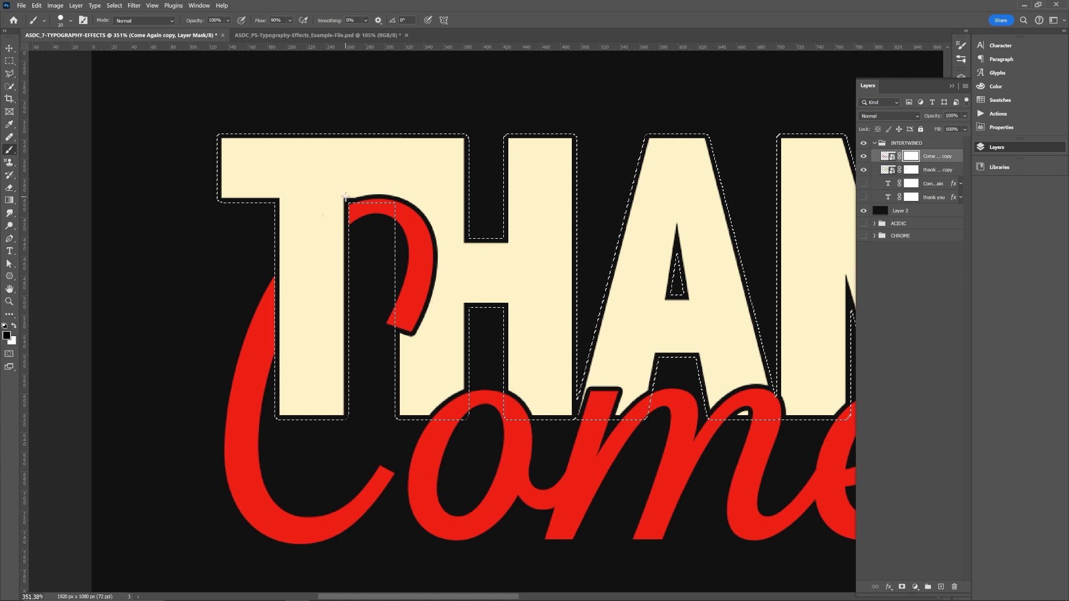
# - Hide and show the Come Again copy layer to check the C passing behind the T
pyautogui.press('m')
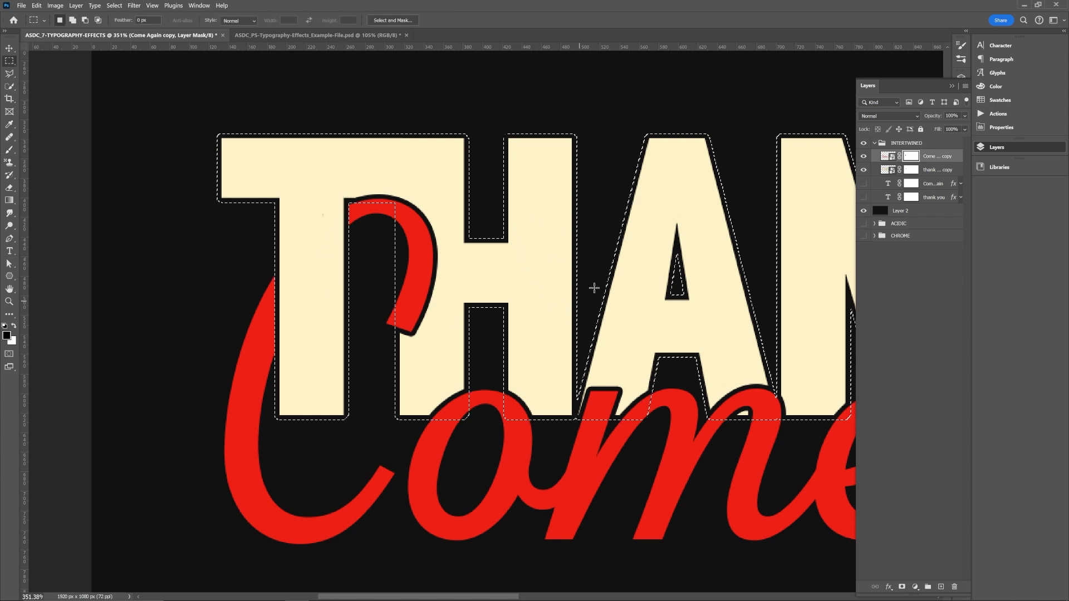
pyautogui.hscroll(1, 710, 269)
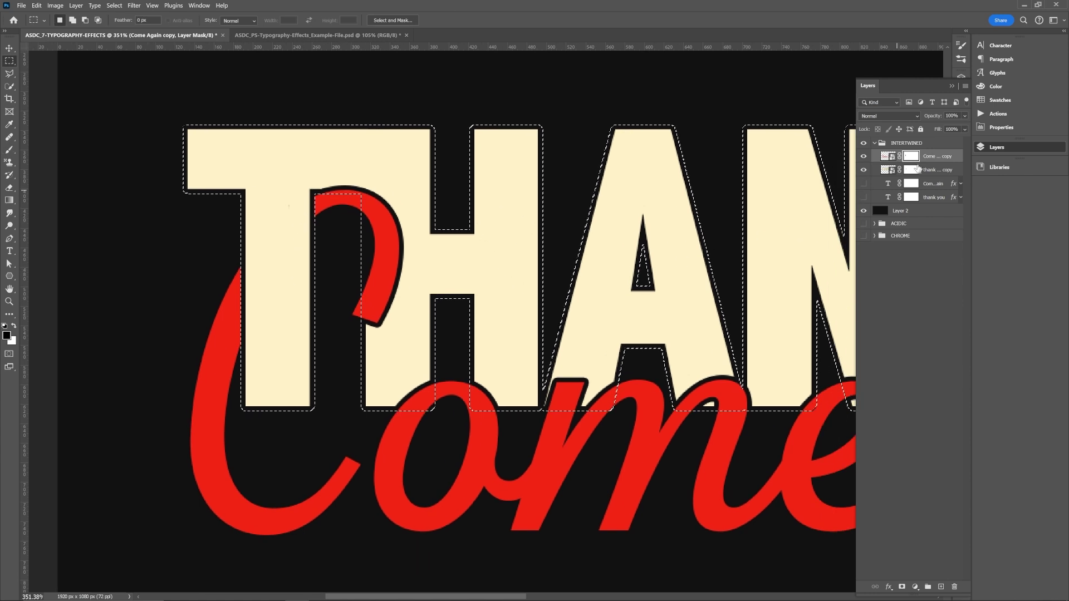
pyautogui.click(864, 158)
pyautogui.click(864, 157)
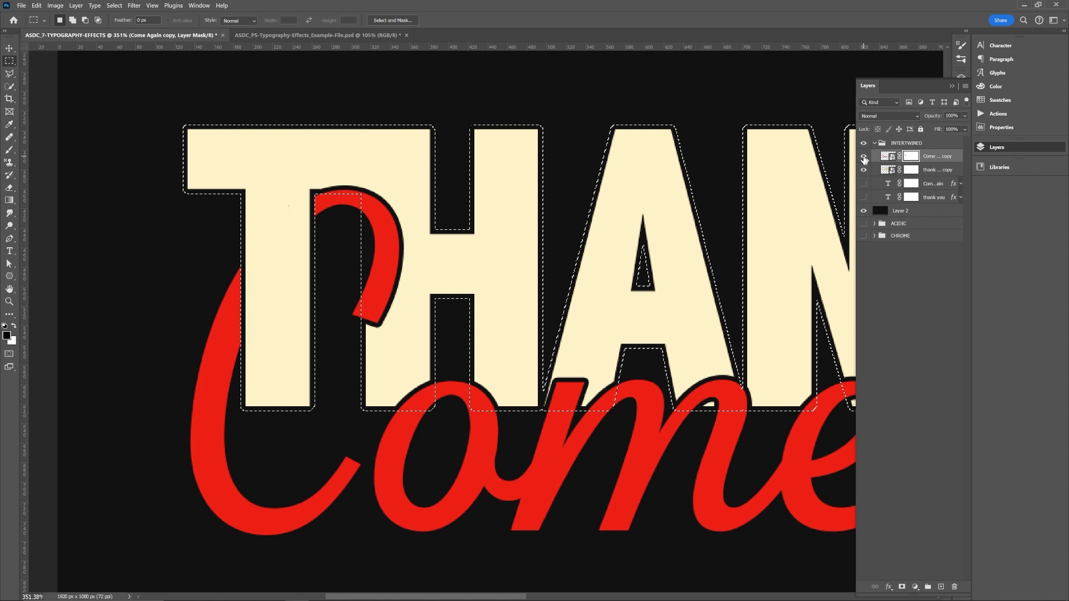
# - Paint black on the Come Again copy's mask where the end of the red o crosses the bottom of the H
pyautogui.press('b')
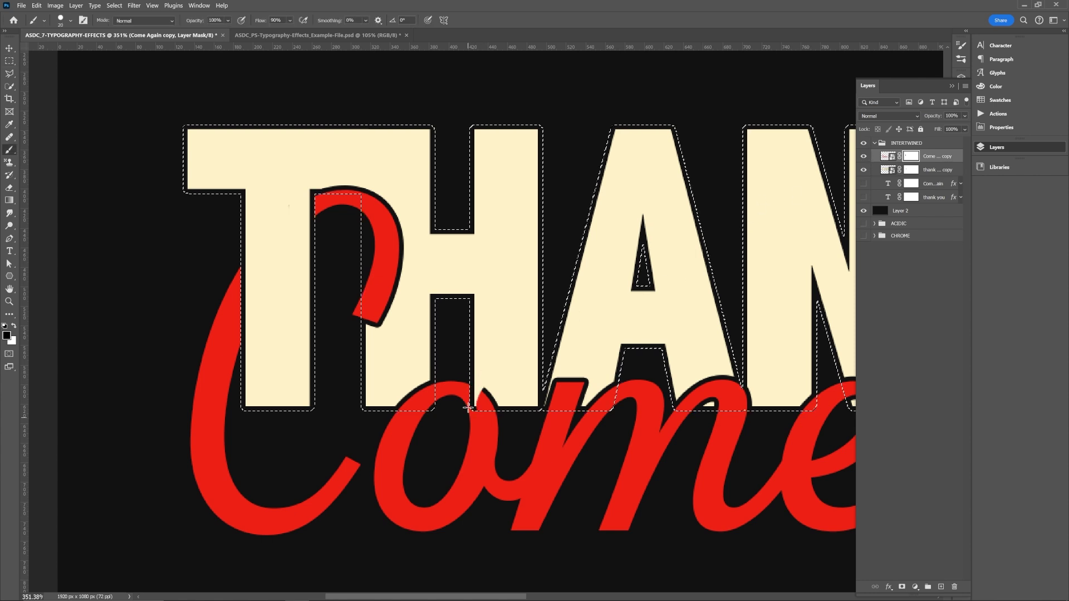
pyautogui.moveTo(645, 356); pyautogui.dragTo(438, 312)
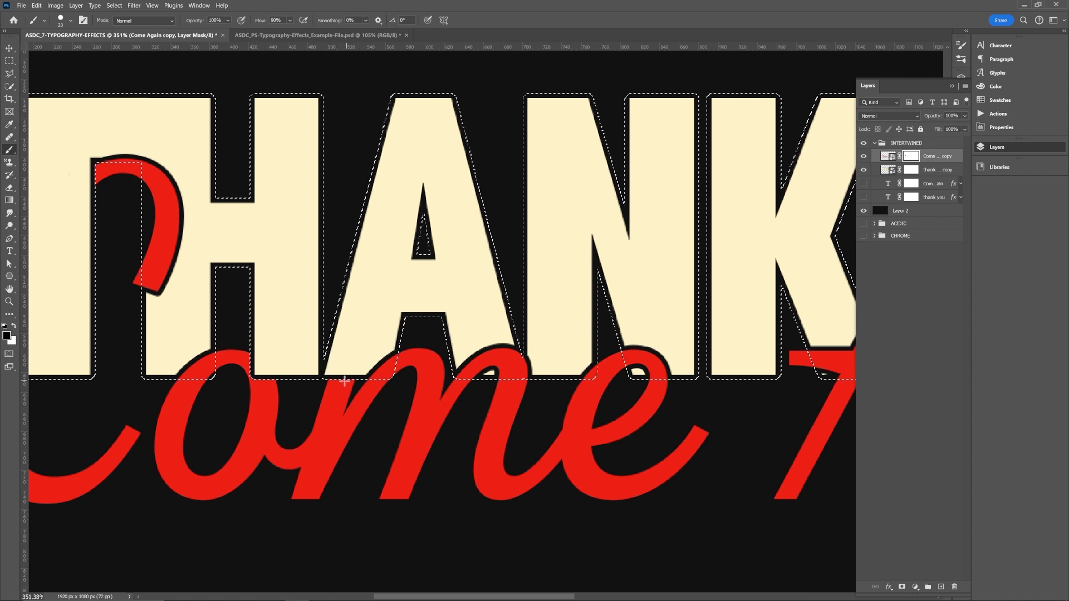
pyautogui.moveTo(523, 341); pyautogui.dragTo(454, 323)
pyautogui.moveTo(594, 343); pyautogui.dragTo(453, 353)
pyautogui.moveTo(726, 378); pyautogui.dragTo(558, 365)
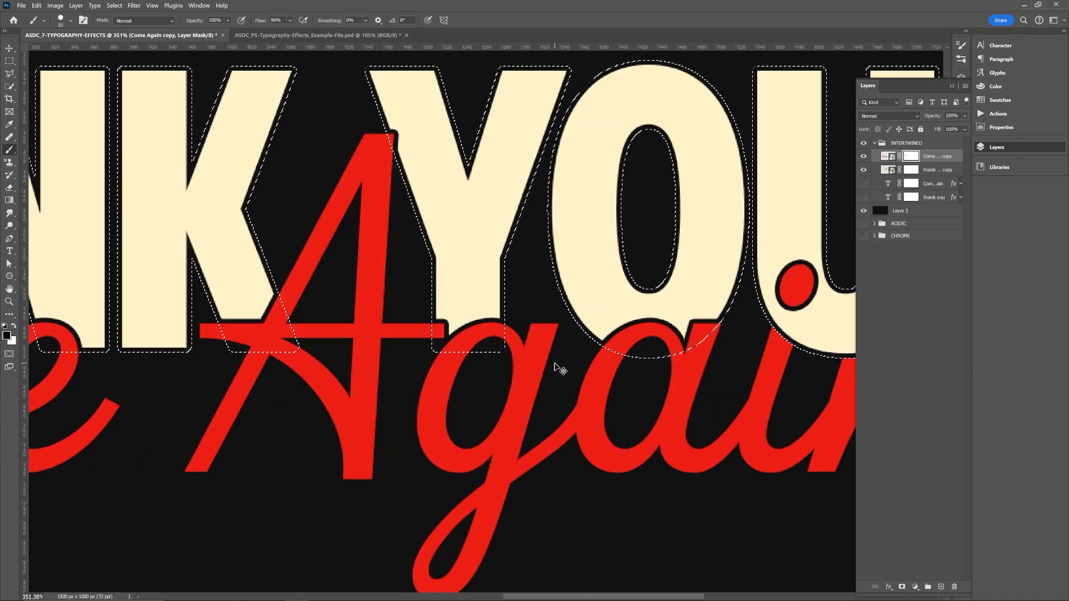
# - Clear the selection and check the whole intertwined Thank You / Come Again lettering
pyautogui.hotkey('ctrl', '-')
pyautogui.hotkey('ctrl', '-')
pyautogui.scroll(-6, 559, 368)
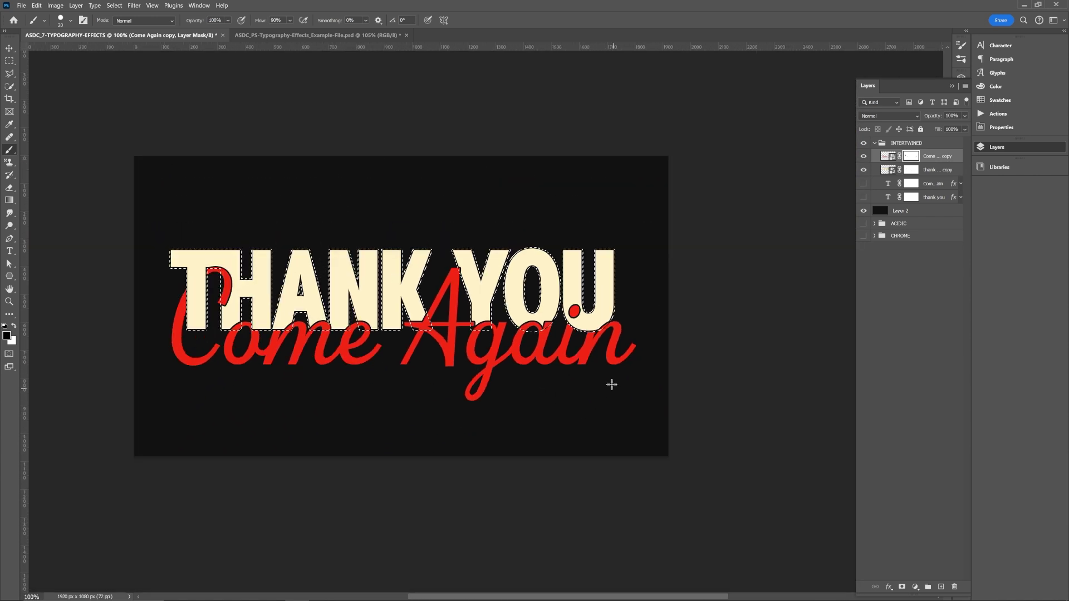
pyautogui.press('m')
pyautogui.click(611, 384)
pyautogui.moveTo(535, 362); pyautogui.dragTo(572, 376)
pyautogui.scroll(1, 439, 360)
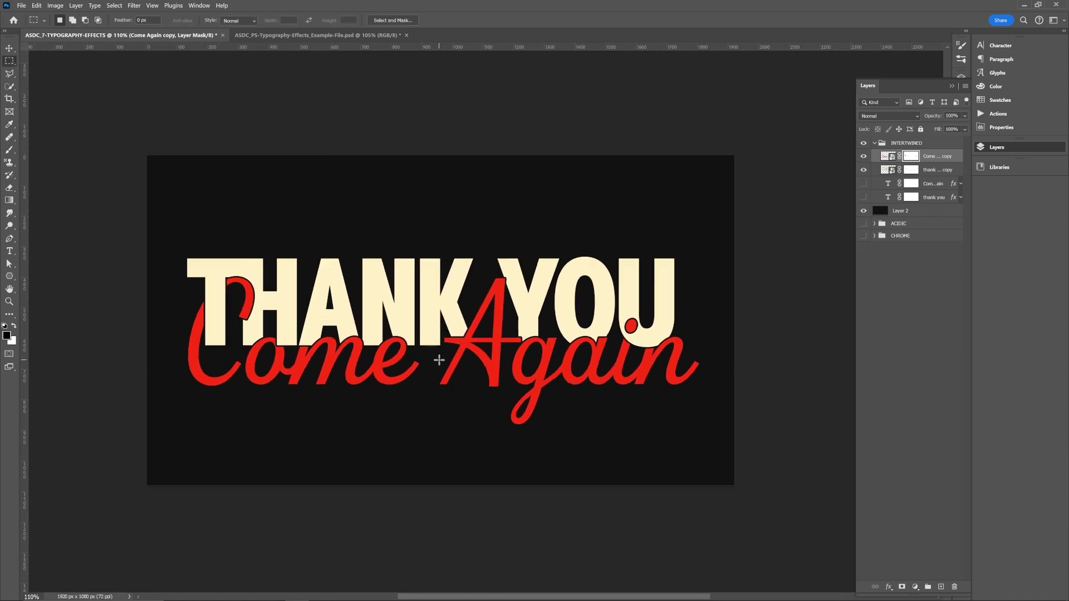
pyautogui.scroll(3, 501, 345)
pyautogui.hscroll(-2, 556, 362)
pyautogui.scroll(1, 557, 362)
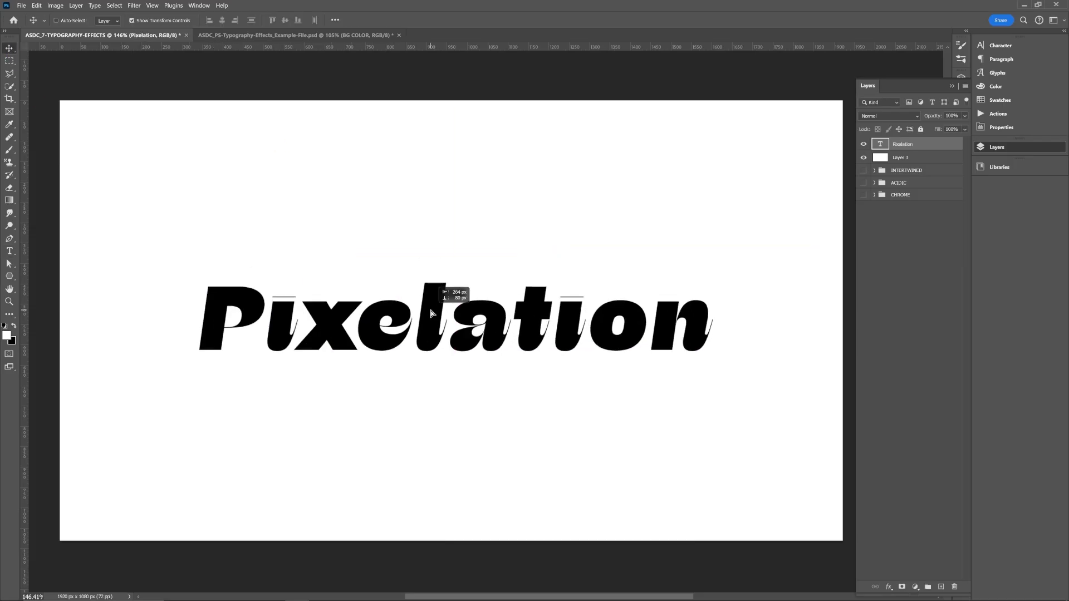
# - Enlarge the Pixelation text and center it on the white background
pyautogui.moveTo(708, 286); pyautogui.dragTo(797, 259)
pyautogui.moveTo(716, 306); pyautogui.dragTo(680, 307)
pyautogui.click(483, 20)
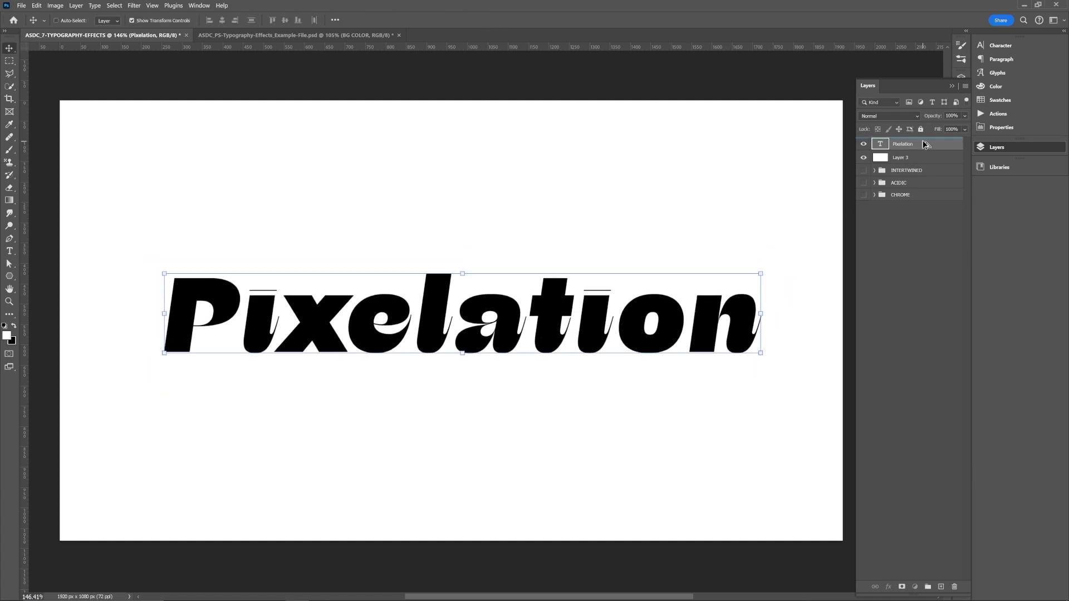
# - Duplicate the Pixelation text layer, hide the original, and convert the copy to a Smart Object named Pixelation SO
pyautogui.hotkey('ctrl', 'j')
pyautogui.click(864, 158)
pyautogui.doubleClick(904, 146)
pyautogui.write('Pixelation SO')
pyautogui.press('Return')
pyautogui.rightClick(901, 146)
pyautogui.click(947, 321)
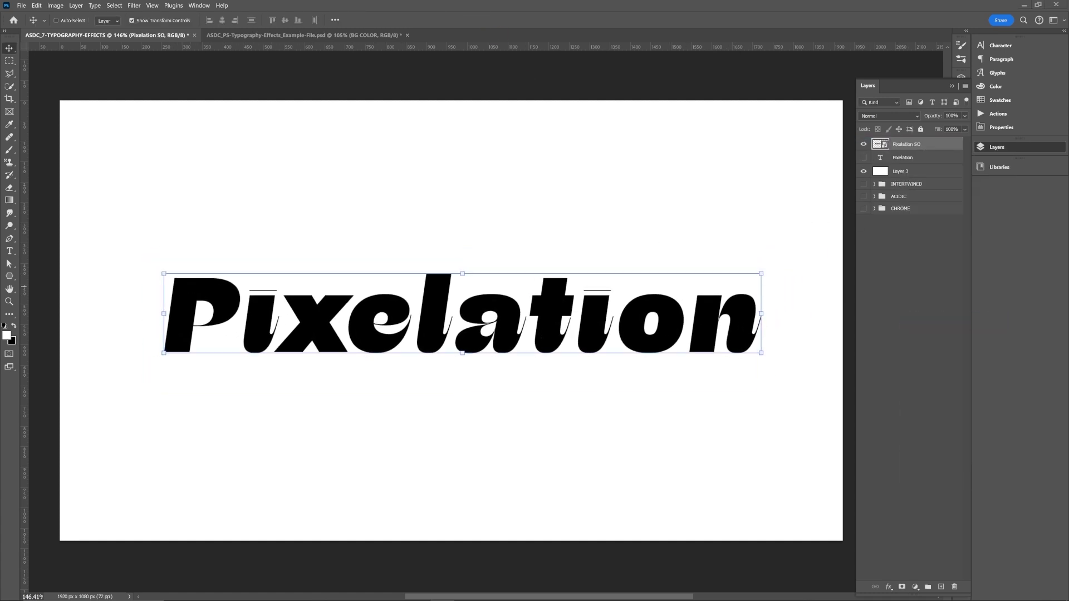
# - Apply a Mosaic filter to Pixelation SO with a cell size of 19 square
pyautogui.click(133, 6)
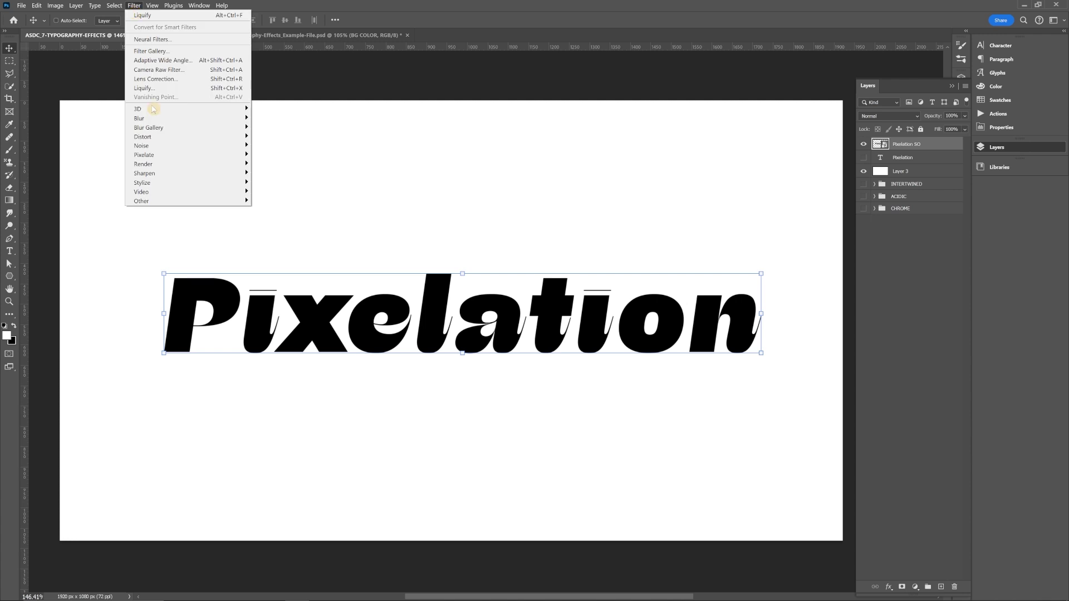
pyautogui.moveTo(167, 155)
pyautogui.click(278, 203)
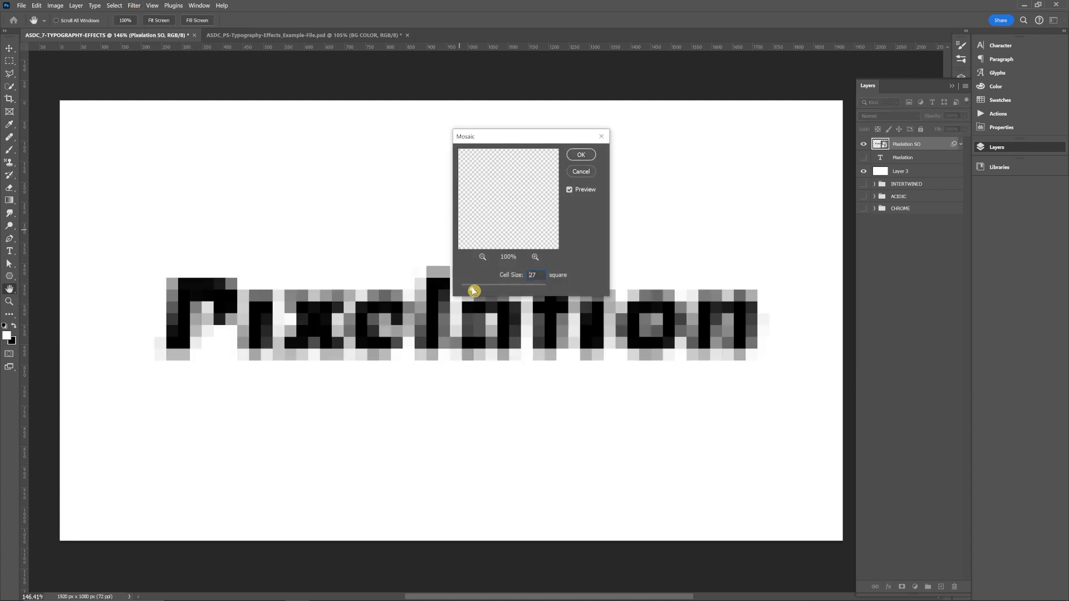
pyautogui.moveTo(473, 291); pyautogui.dragTo(470, 291)
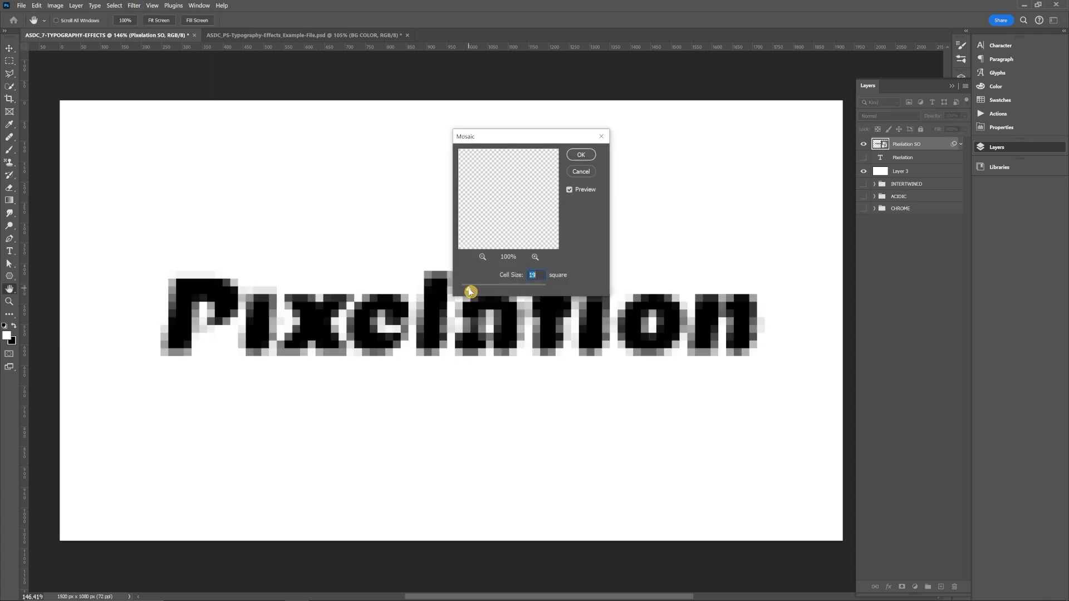
pyautogui.click(581, 155)
# - Add a Threshold adjustment layer above Pixelation SO and set its threshold level to 182
pyautogui.click(916, 587)
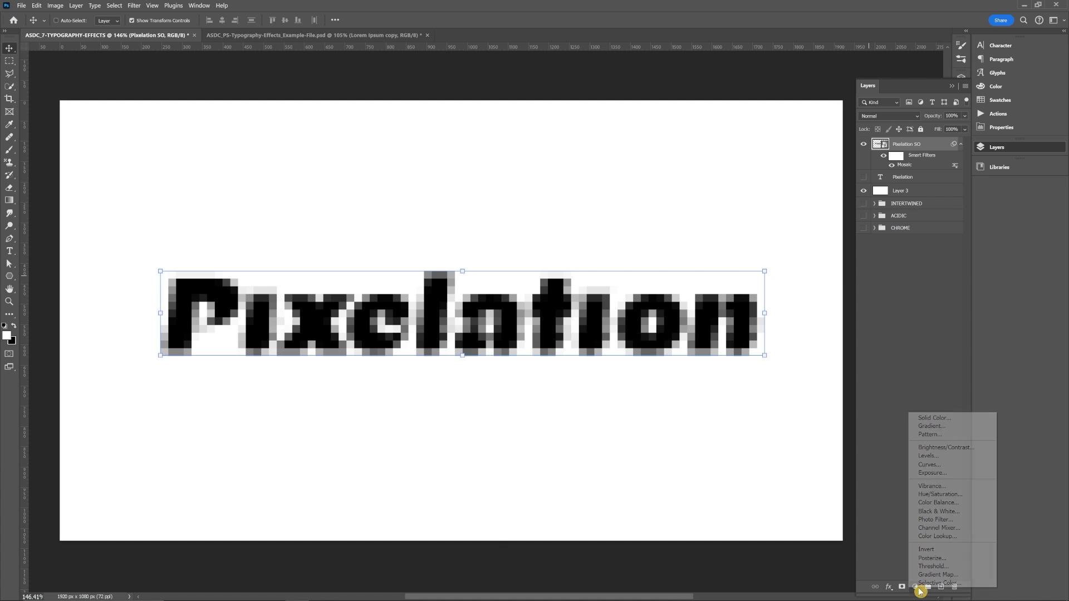
pyautogui.click(933, 566)
pyautogui.moveTo(853, 129); pyautogui.dragTo(888, 129)
pyautogui.moveTo(746, 95); pyautogui.dragTo(858, 95)
pyautogui.moveTo(936, 129)
pyautogui.mouseDown()
pyautogui.moveTo(850, 143)
pyautogui.moveTo(969, 144)
pyautogui.moveTo(930, 141)
pyautogui.mouseUp()
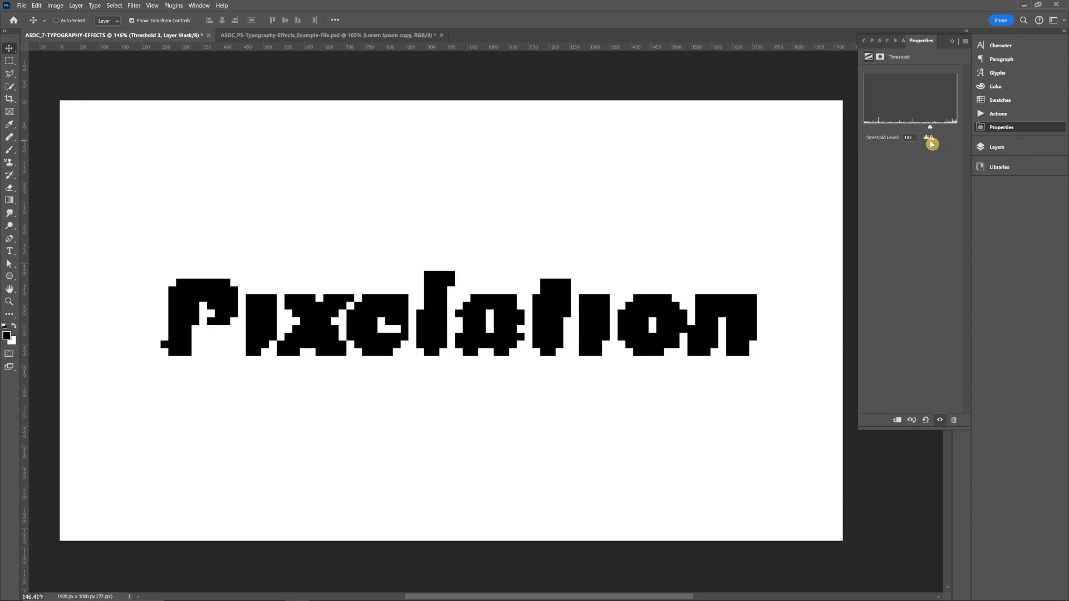
# - Clip the Threshold adjustment to the Pixelation SO layer and release the clipping again
pyautogui.click(991, 148)
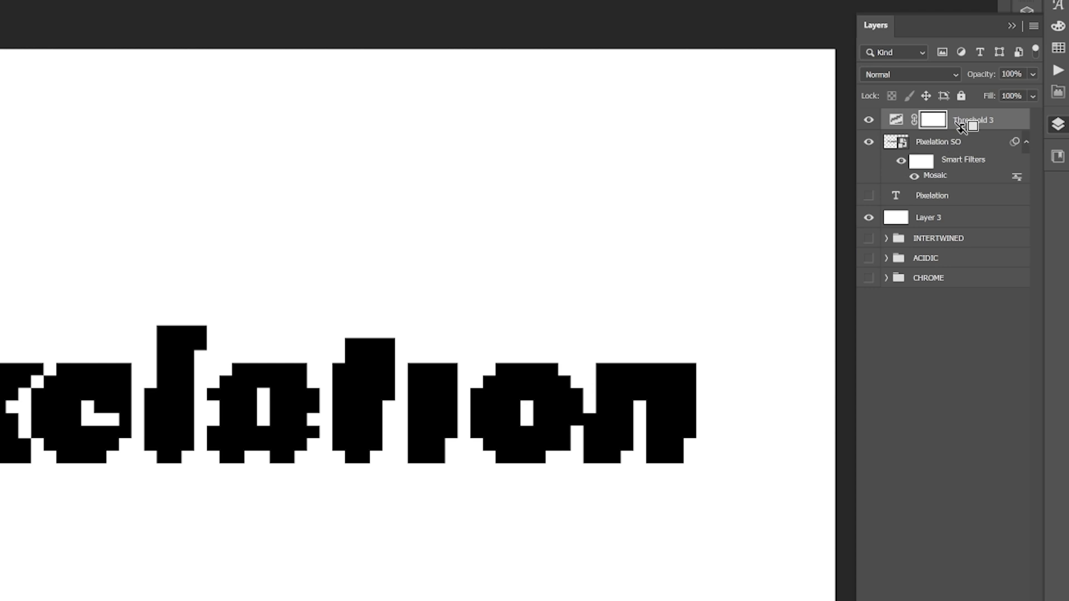
pyautogui.keyDown('alt'); pyautogui.click(961, 128); pyautogui.keyUp('alt')
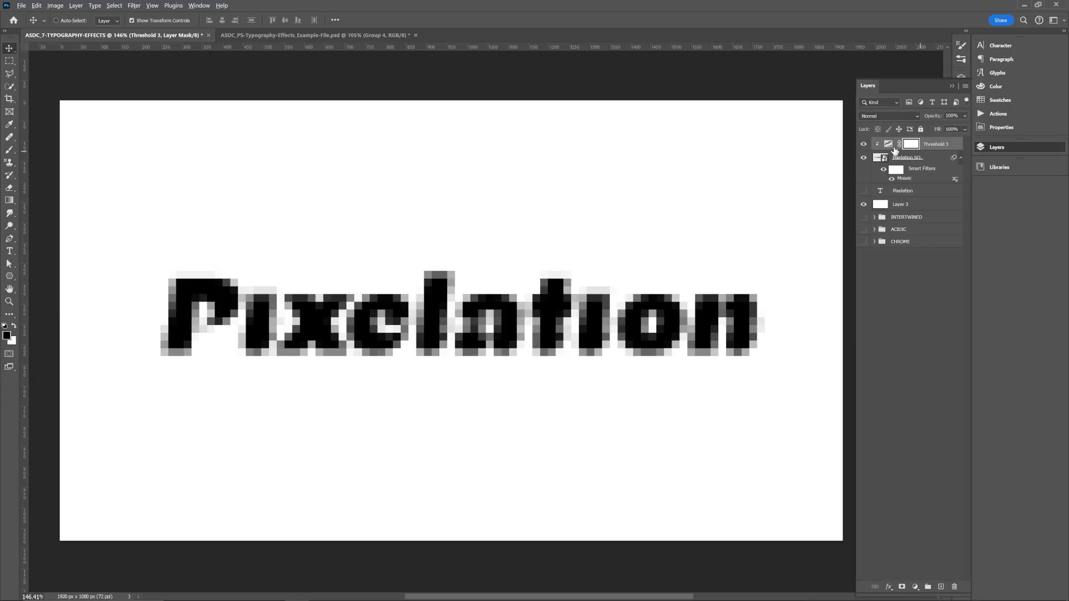
pyautogui.keyDown('alt'); pyautogui.click(895, 146); pyautogui.keyUp('alt')
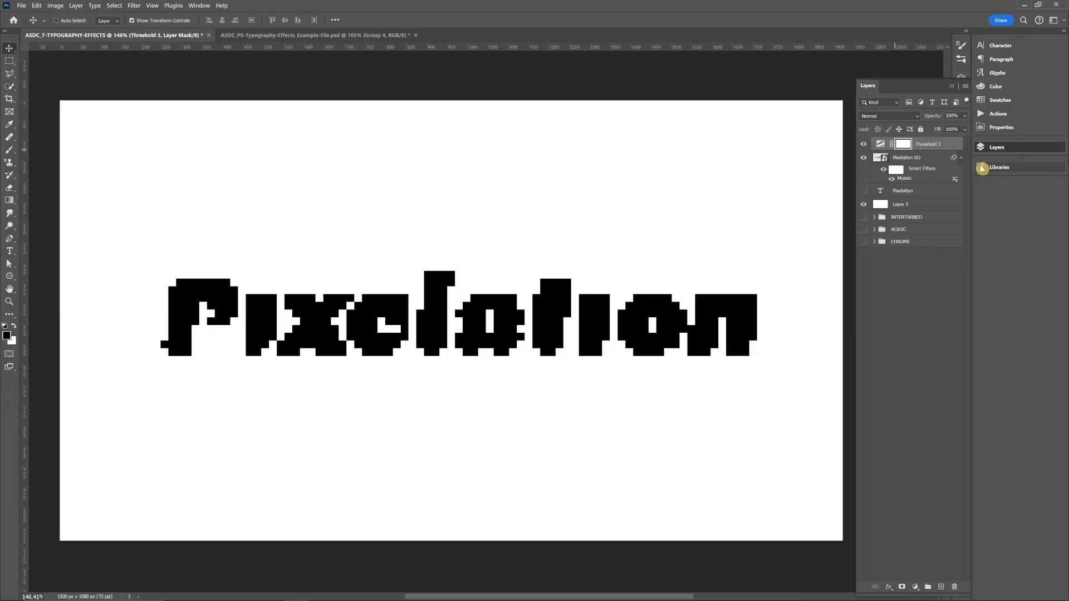
# - Duplicate the Threshold 3 and Pixelation SO layers together
pyautogui.click(961, 158)
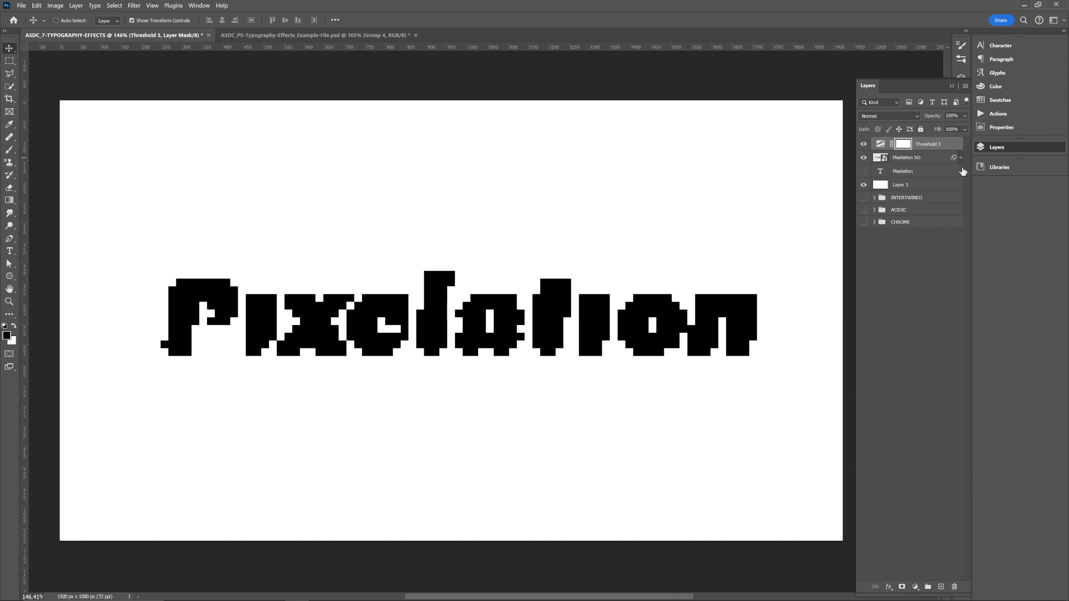
pyautogui.click(930, 174)
pyautogui.click(926, 158)
pyautogui.keyDown('shift'); pyautogui.click(933, 149); pyautogui.keyUp('shift')
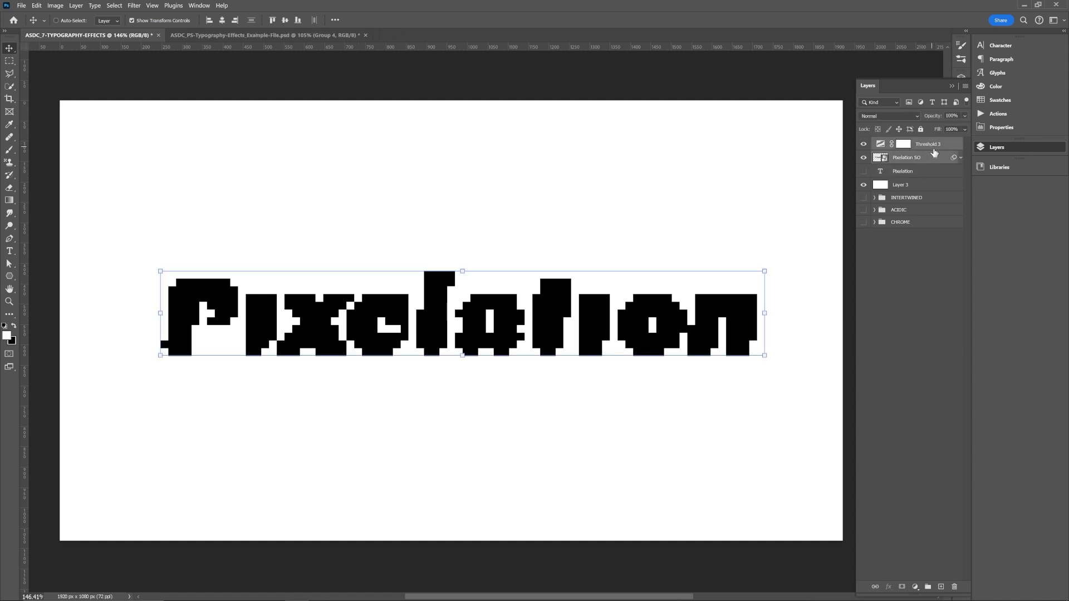
pyautogui.hotkey('ctrl', 'j')
# - Group the original Threshold 3, Pixelation SO and Pixelation text layers as LIVE and hide the group
pyautogui.click(921, 176)
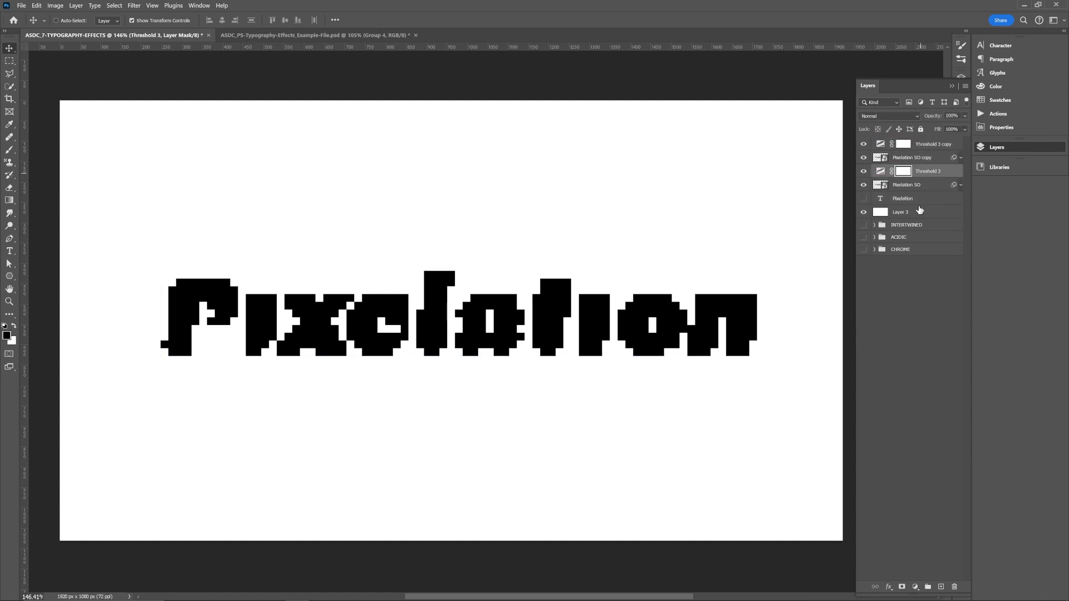
pyautogui.keyDown('shift'); pyautogui.click(913, 199); pyautogui.keyUp('shift')
pyautogui.click(927, 587)
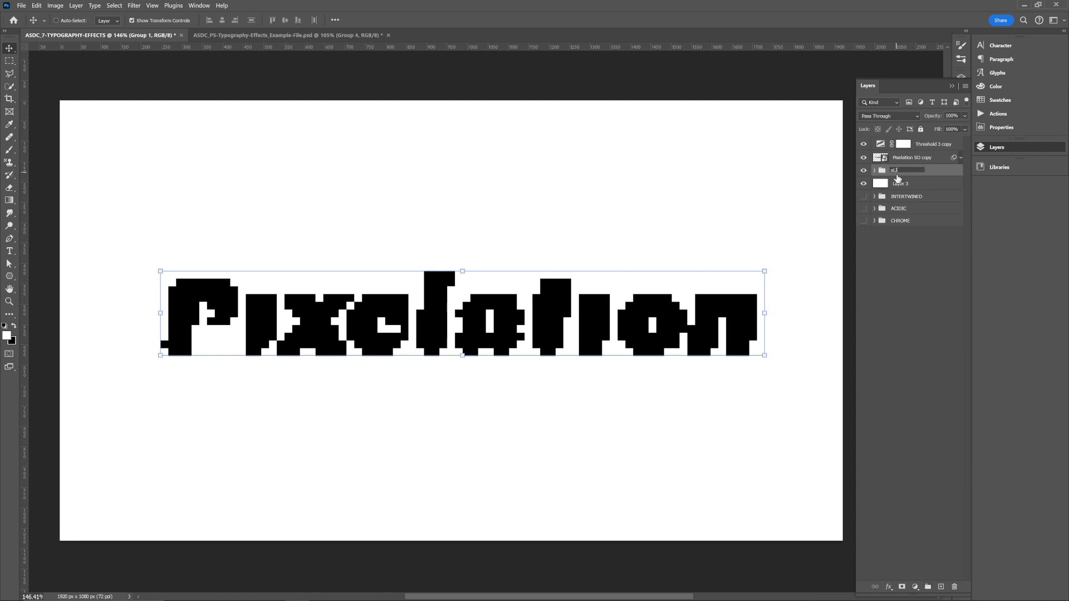
pyautogui.write('LIVE')
pyautogui.press('Return')
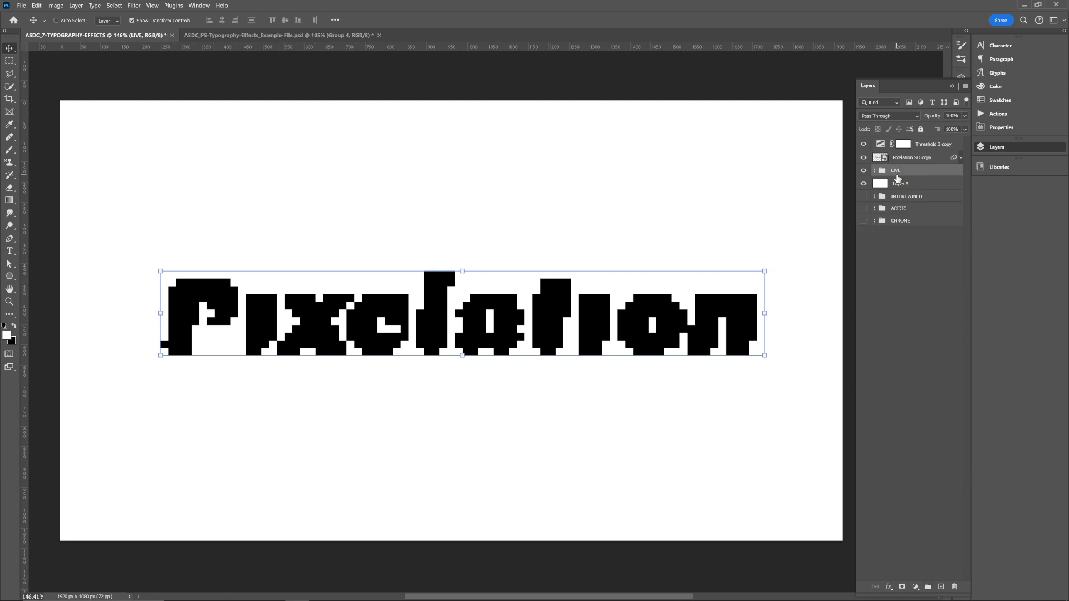
pyautogui.click(863, 170)
# - Move Layer 3 above the LIVE group and convert it with the Threshold and Pixelation SO copies into one Smart Object
pyautogui.moveTo(910, 184); pyautogui.dragTo(929, 166)
pyautogui.keyDown('shift'); pyautogui.click(928, 146); pyautogui.keyUp('shift')
pyautogui.rightClick(930, 151)
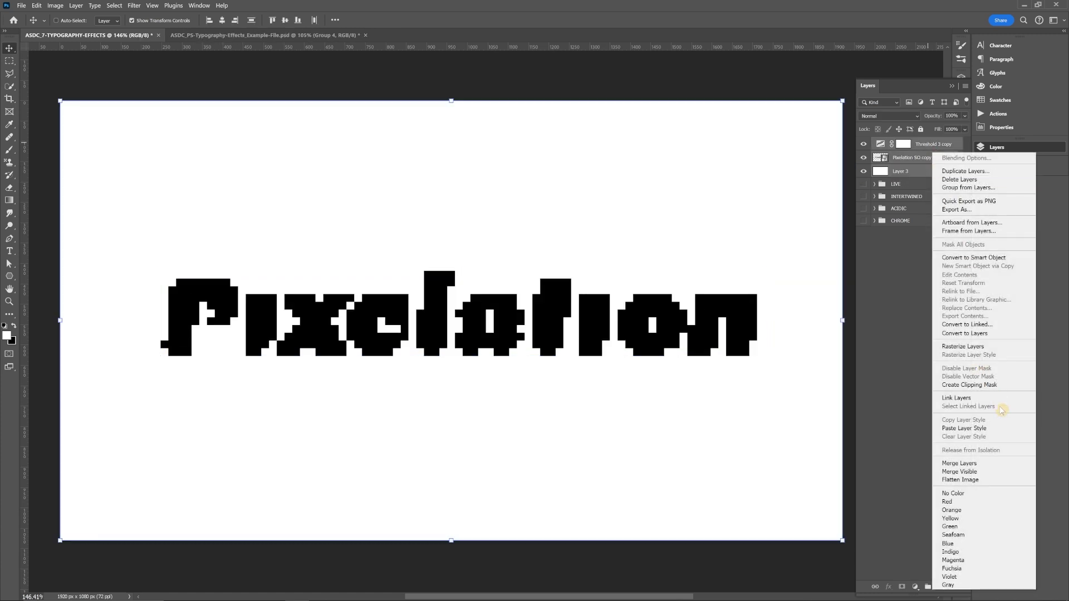
pyautogui.click(995, 258)
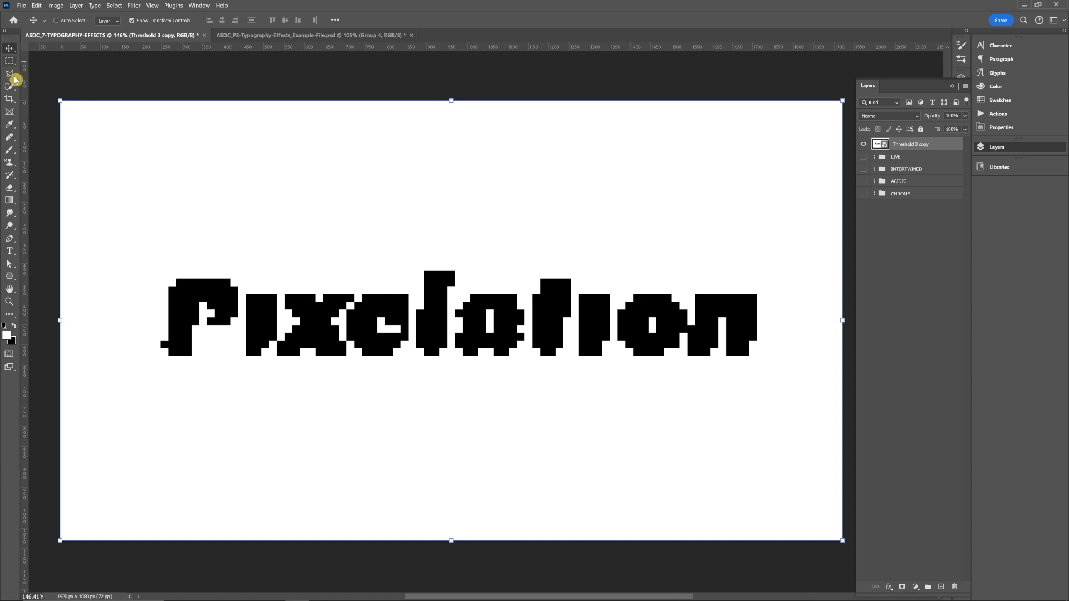
# - Make a Color Range selection with increased fuzziness and mask Threshold 3 copy so only the black lettering remains
pyautogui.click(115, 7)
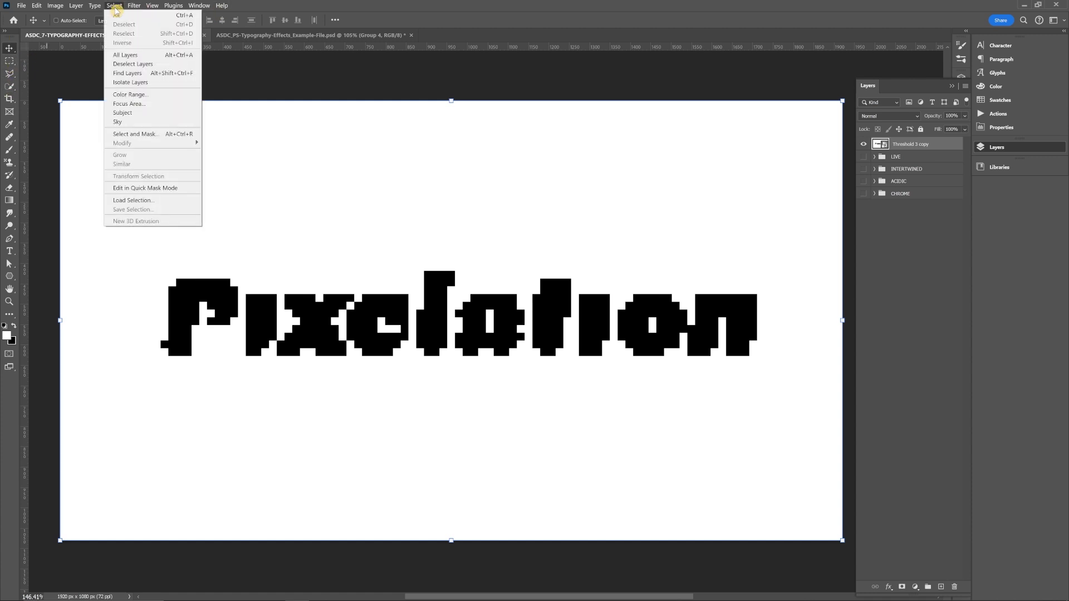
pyautogui.click(139, 96)
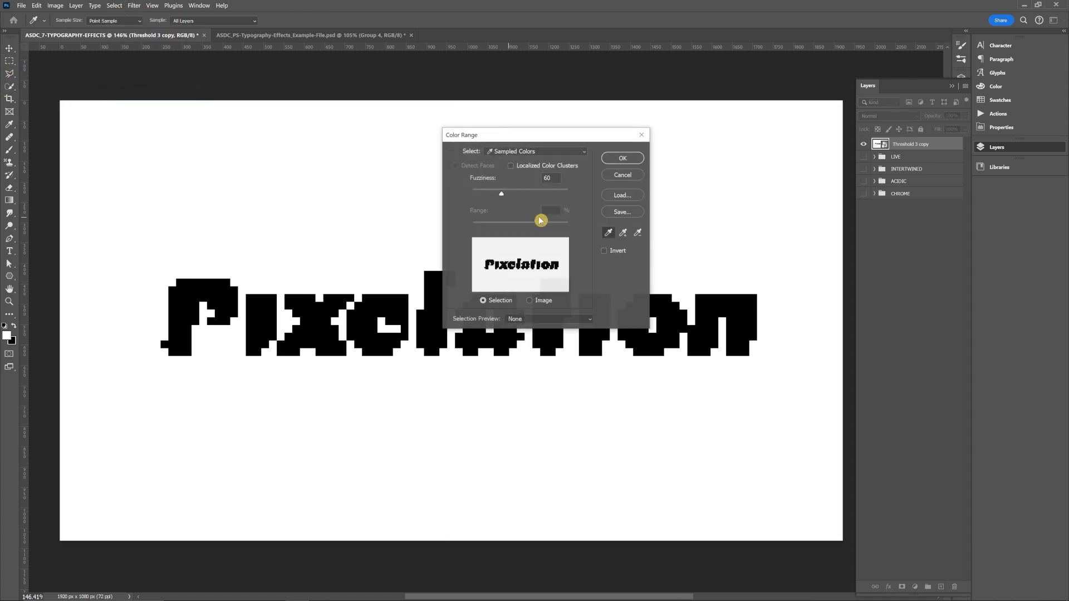
pyautogui.moveTo(500, 193); pyautogui.dragTo(554, 195)
pyautogui.click(623, 159)
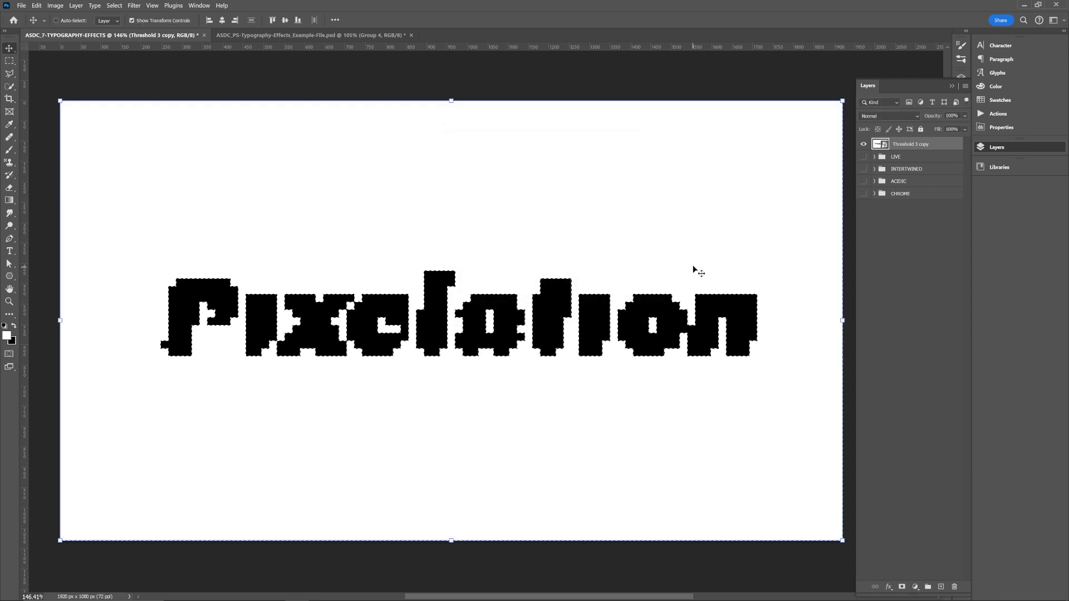
pyautogui.click(902, 587)
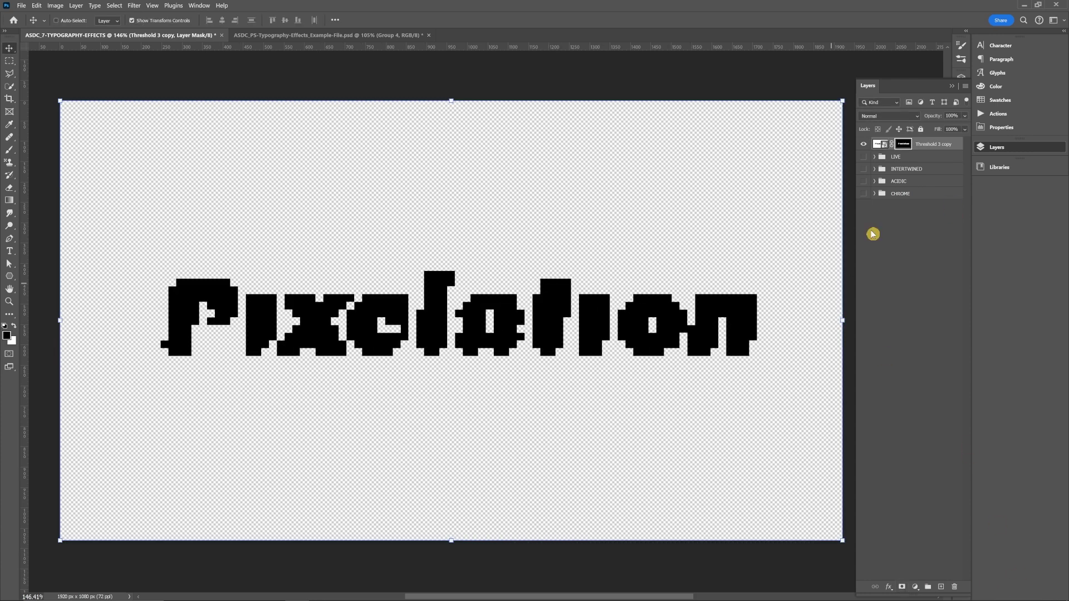
pyautogui.click(877, 143)
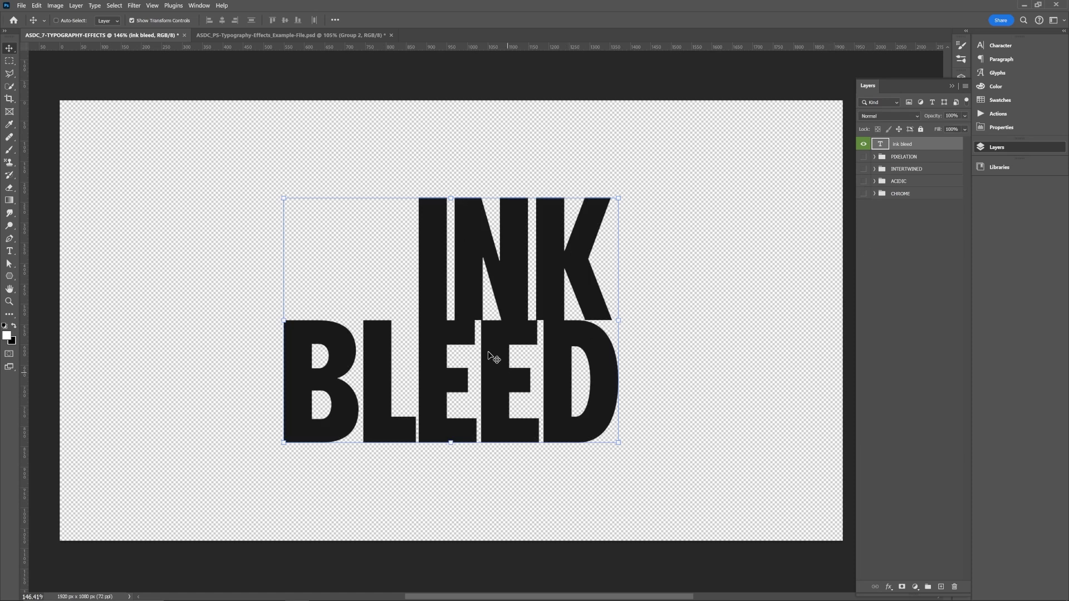
# - Create a Smart Object copy of the ink bleed text layer, named ink bleed SO, with the original hidden
pyautogui.rightClick(921, 145)
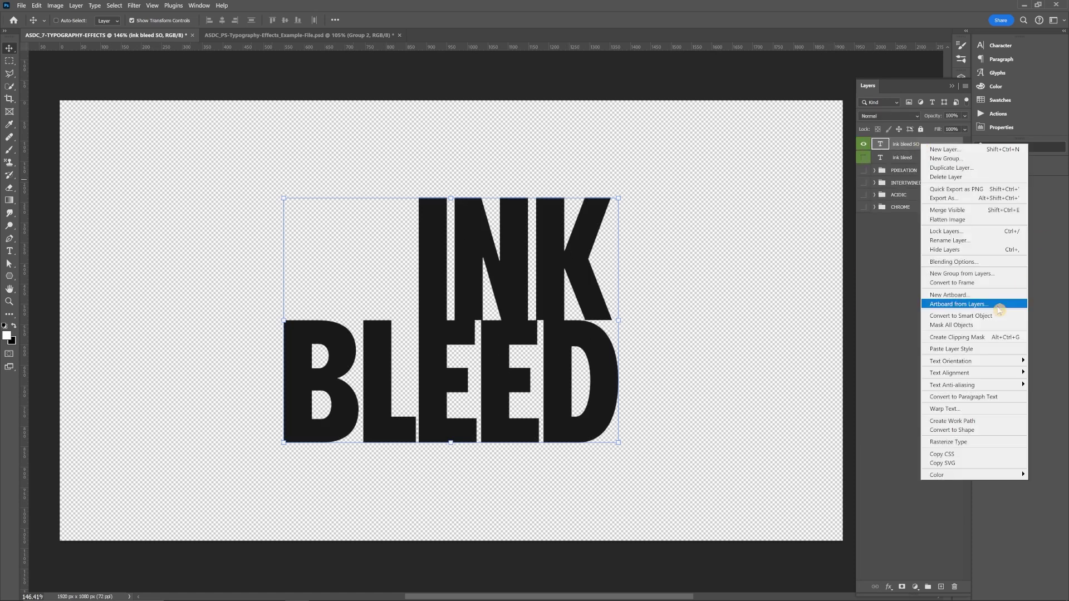
pyautogui.click(998, 304)
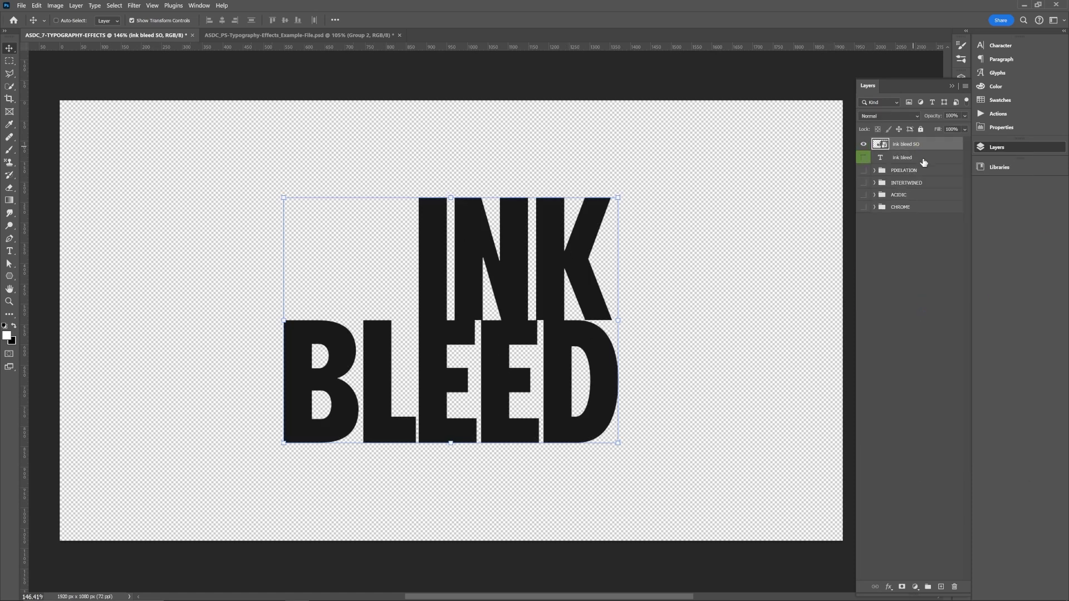
# - Start a Field Blur on ink bleed SO with a heavy-blur pin at the B's lower left and a low-blur pin on the L
pyautogui.click(133, 6)
pyautogui.moveTo(138, 121)
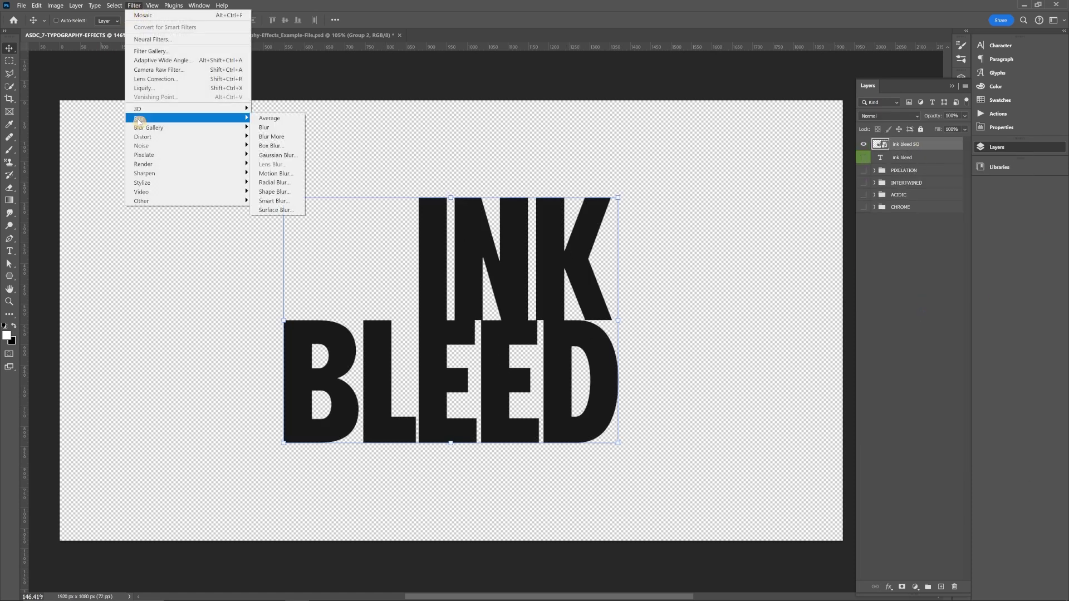
pyautogui.click(261, 128)
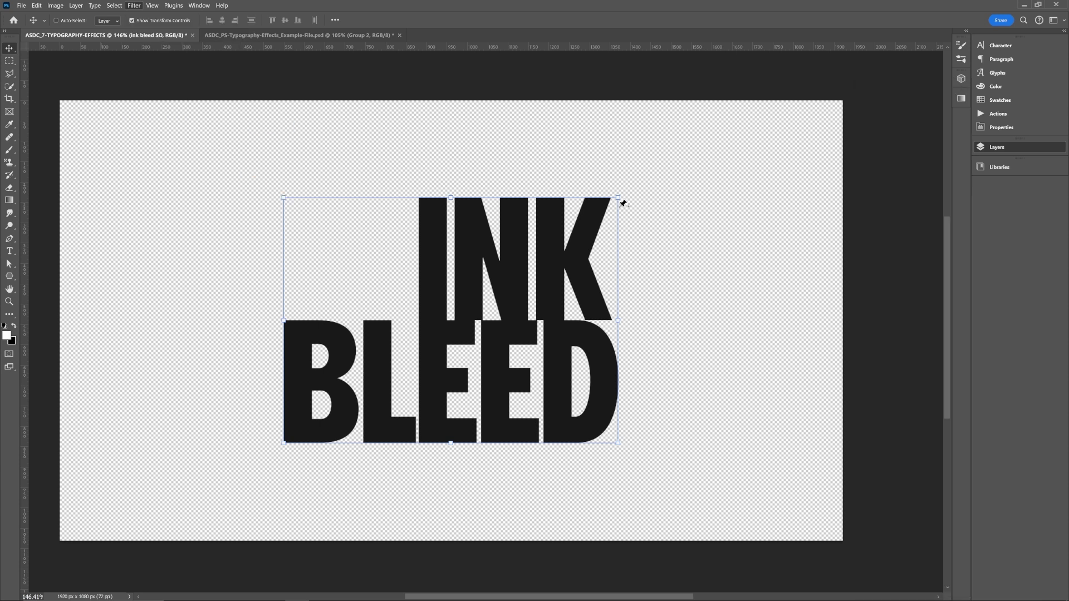
pyautogui.moveTo(413, 321); pyautogui.dragTo(234, 438)
pyautogui.moveTo(245, 442); pyautogui.dragTo(225, 446)
pyautogui.click(339, 375)
pyautogui.moveTo(351, 377); pyautogui.dragTo(341, 364)
# - Add Field Blur pins above the I of INK, on the second E and below the D, and apply the filter
pyautogui.click(446, 232)
pyautogui.moveTo(456, 234)
pyautogui.mouseDown()
pyautogui.moveTo(399, 173)
pyautogui.moveTo(374, 163)
pyautogui.mouseUp()
pyautogui.click(463, 333)
pyautogui.moveTo(473, 336); pyautogui.dragTo(464, 323)
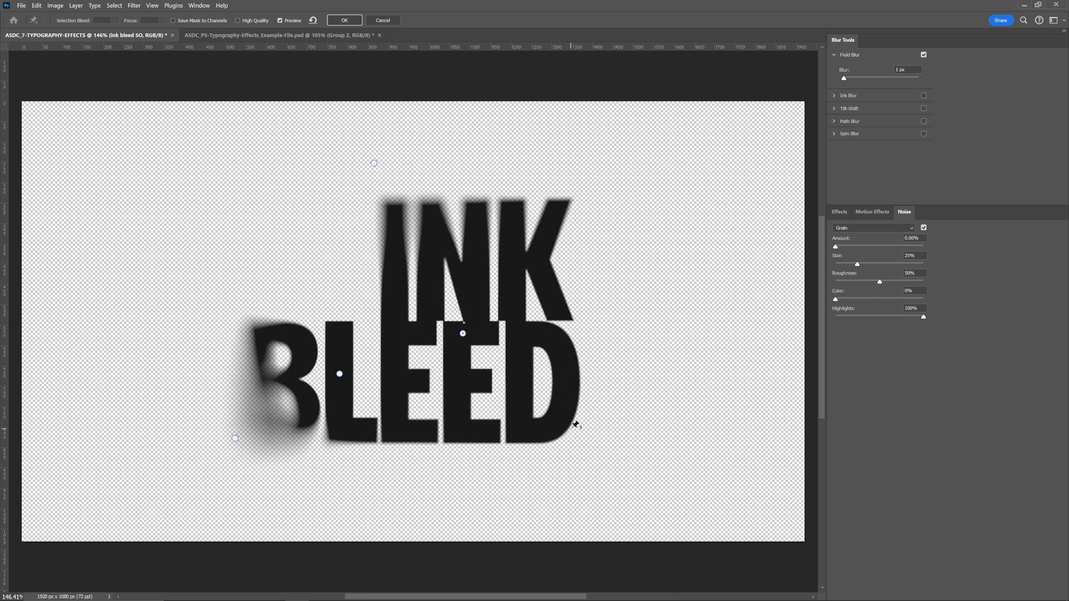
pyautogui.click(595, 455)
pyautogui.moveTo(603, 465); pyautogui.dragTo(596, 470)
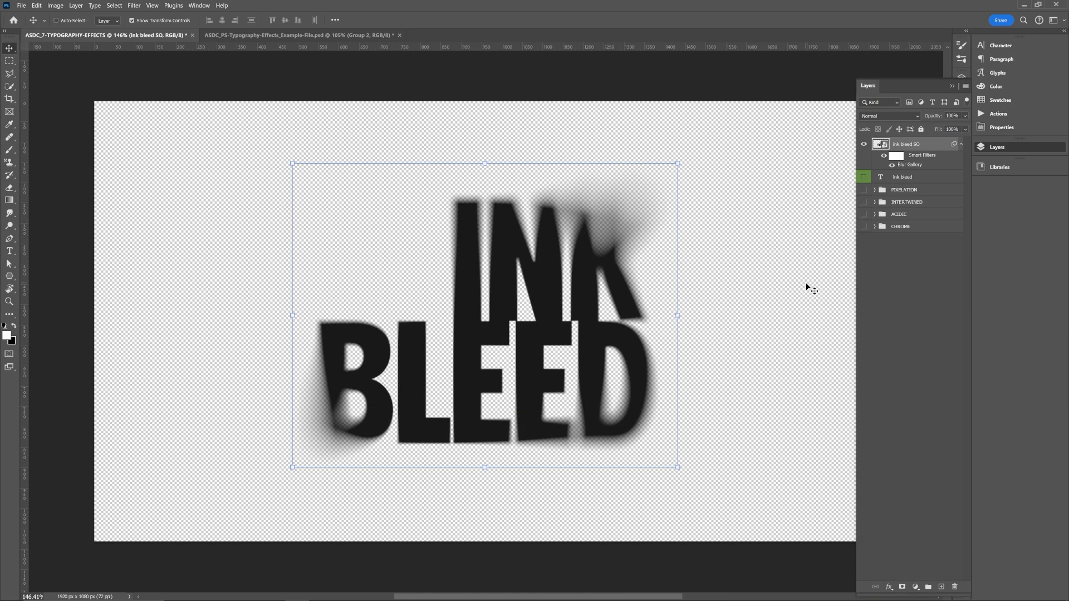
# - Place a new layer beneath the ink bleed text in the INK BLEED group and fill it with white
pyautogui.click(902, 190)
pyautogui.moveTo(905, 189); pyautogui.dragTo(913, 204)
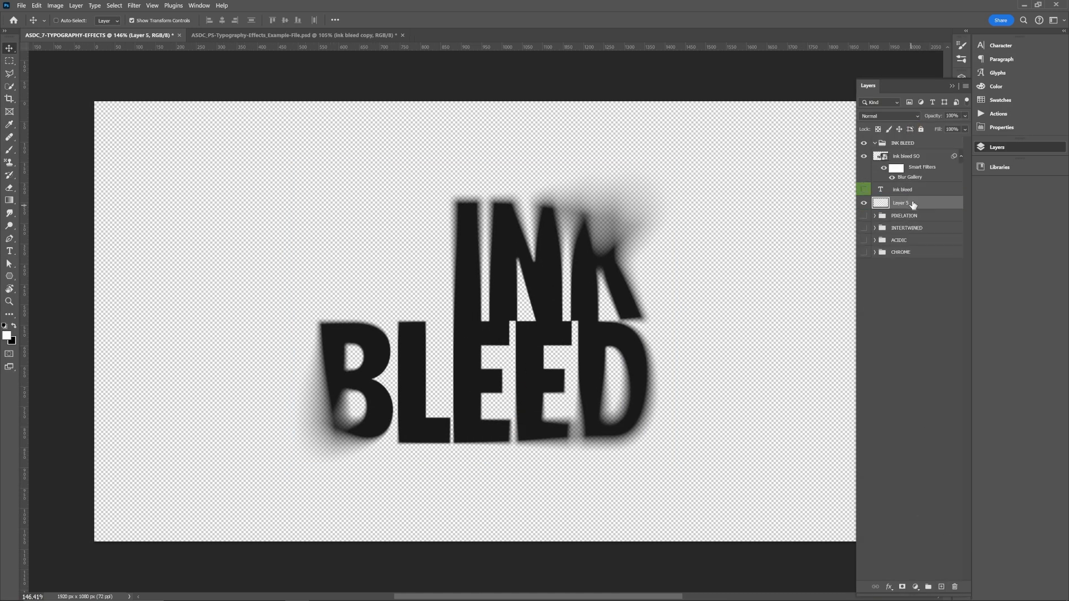
pyautogui.hotkey('alt', 'BackSpace')
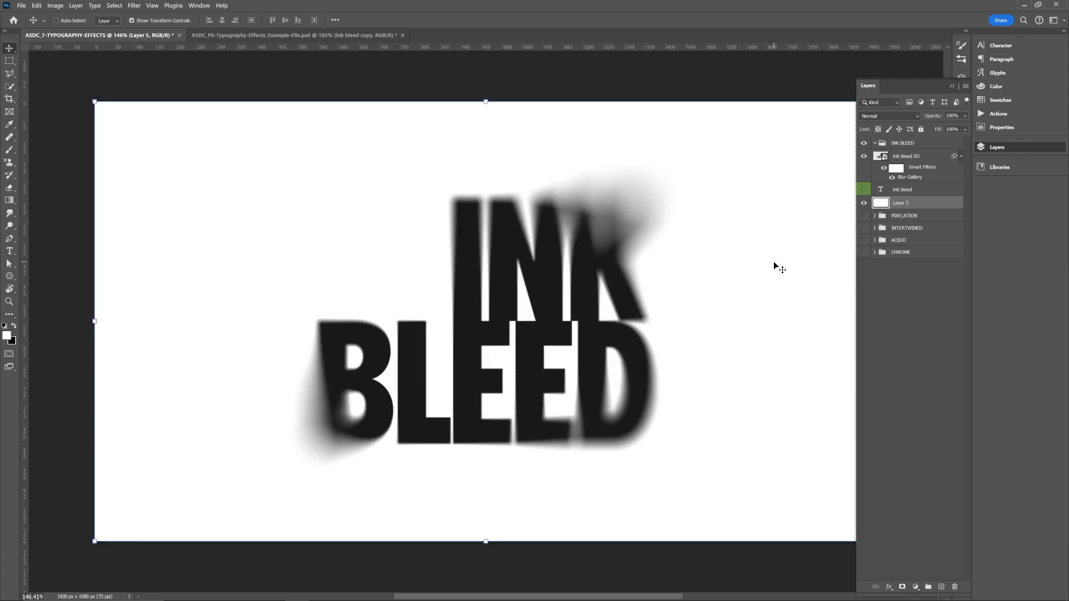
# - Set the ink bleed SO layer's blend mode to Dissolve and mark out the grainy area around the K
pyautogui.click(907, 157)
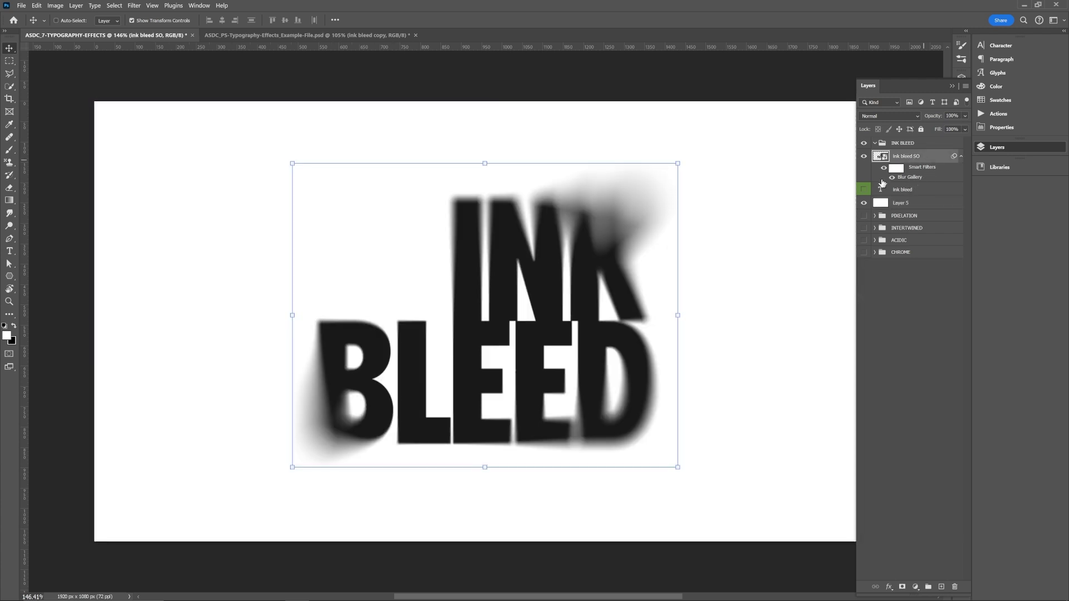
pyautogui.click(873, 121)
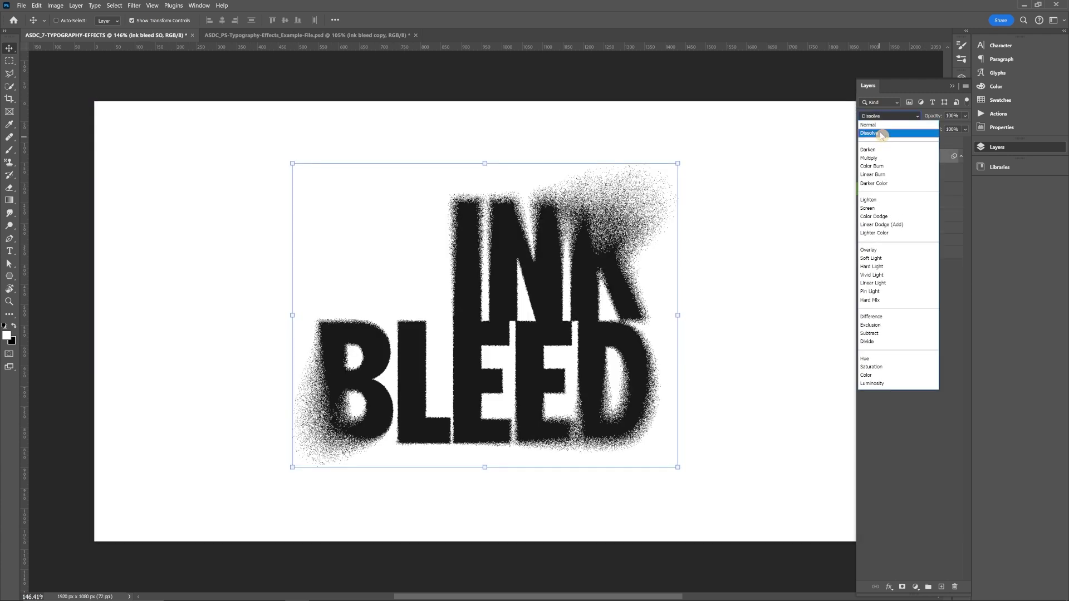
pyautogui.click(880, 135)
pyautogui.click(10, 61)
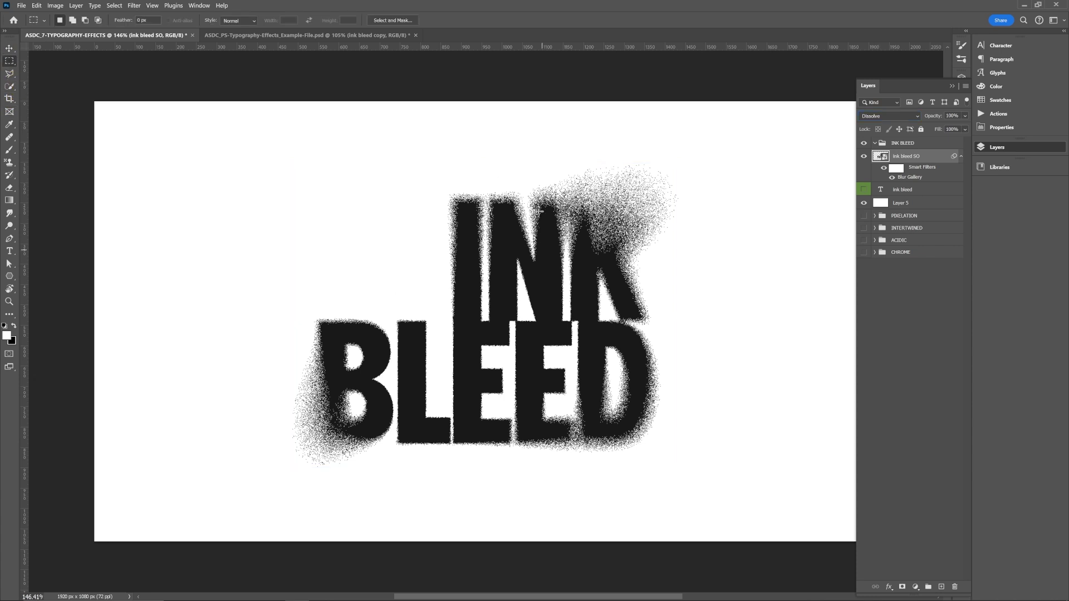
pyautogui.moveTo(535, 140); pyautogui.dragTo(707, 302)
# - Duplicate the ink bleed SO layer and open the copy's Blur Gallery smart filter for editing
pyautogui.click(961, 157)
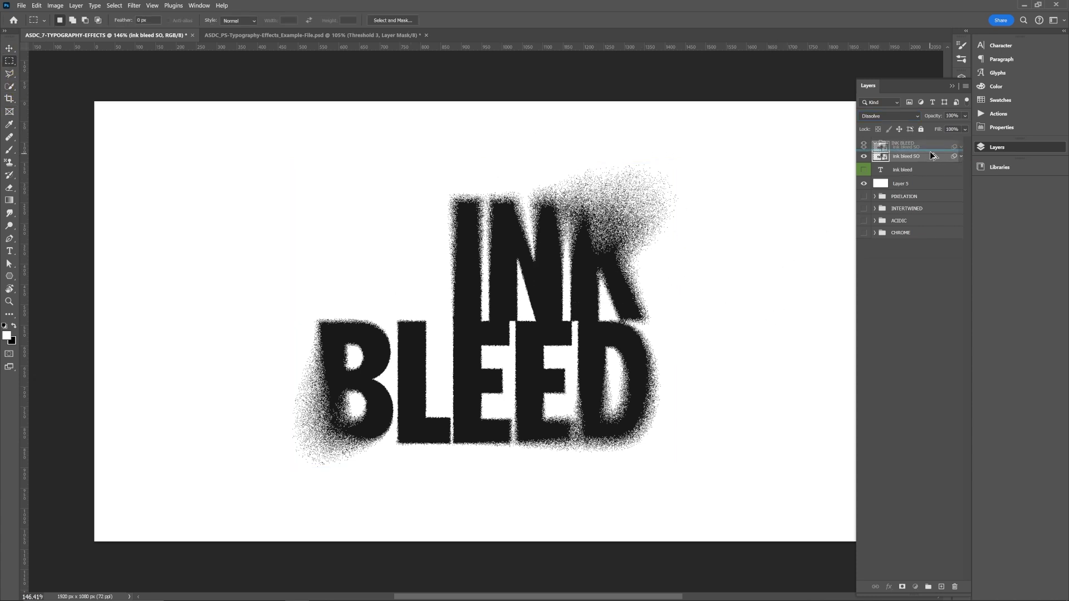
pyautogui.hotkey('ctrl', 'j')
pyautogui.click(961, 157)
pyautogui.doubleClick(909, 179)
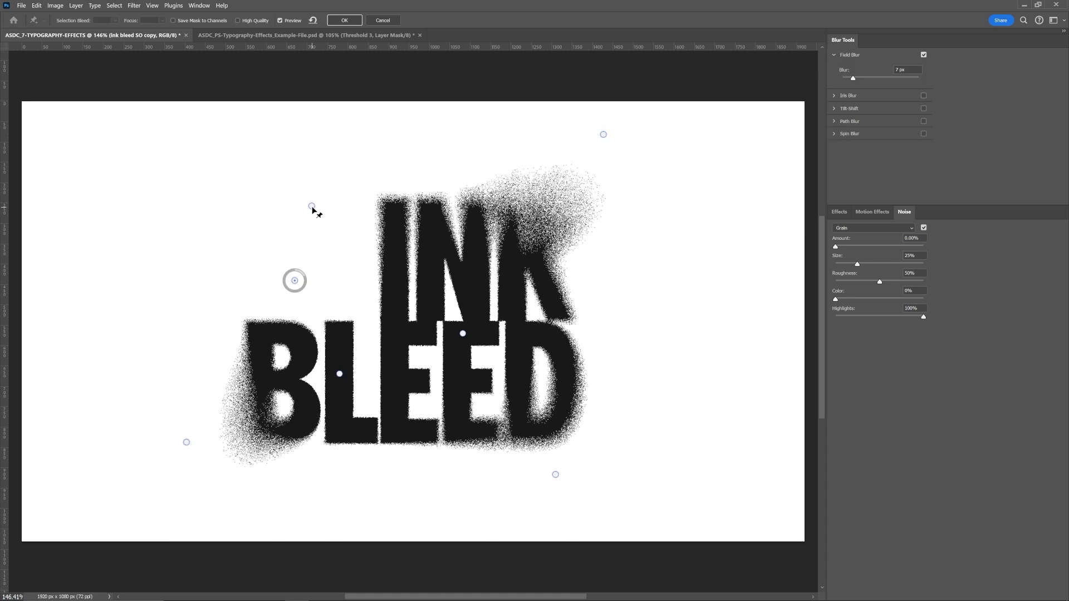
# - Reposition the copy's Field Blur pins above the I, above and below the B, below the first E and beside the D, and apply
pyautogui.click(430, 274)
pyautogui.moveTo(294, 280); pyautogui.dragTo(306, 164)
pyautogui.moveTo(429, 273); pyautogui.dragTo(424, 460)
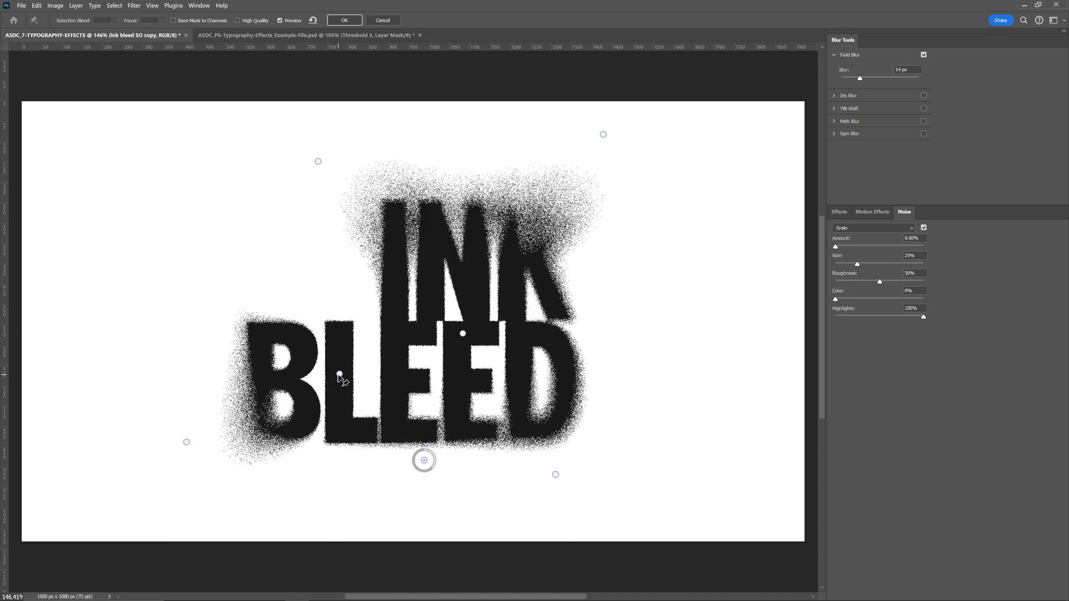
pyautogui.moveTo(339, 374); pyautogui.dragTo(305, 291)
pyautogui.moveTo(186, 442); pyautogui.dragTo(306, 504)
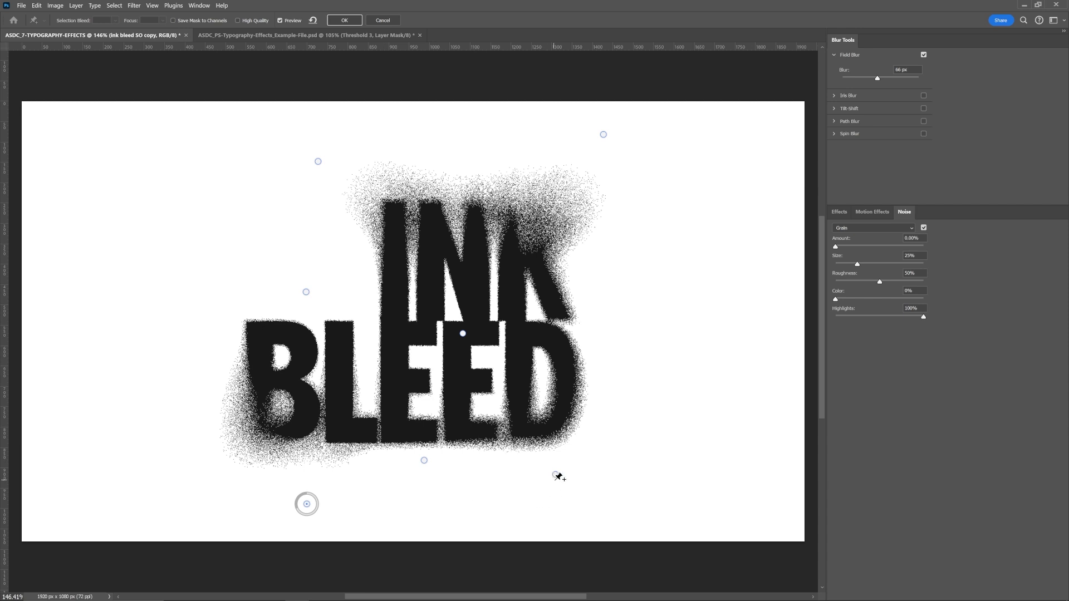
pyautogui.moveTo(555, 474); pyautogui.dragTo(589, 386)
pyautogui.click(862, 157)
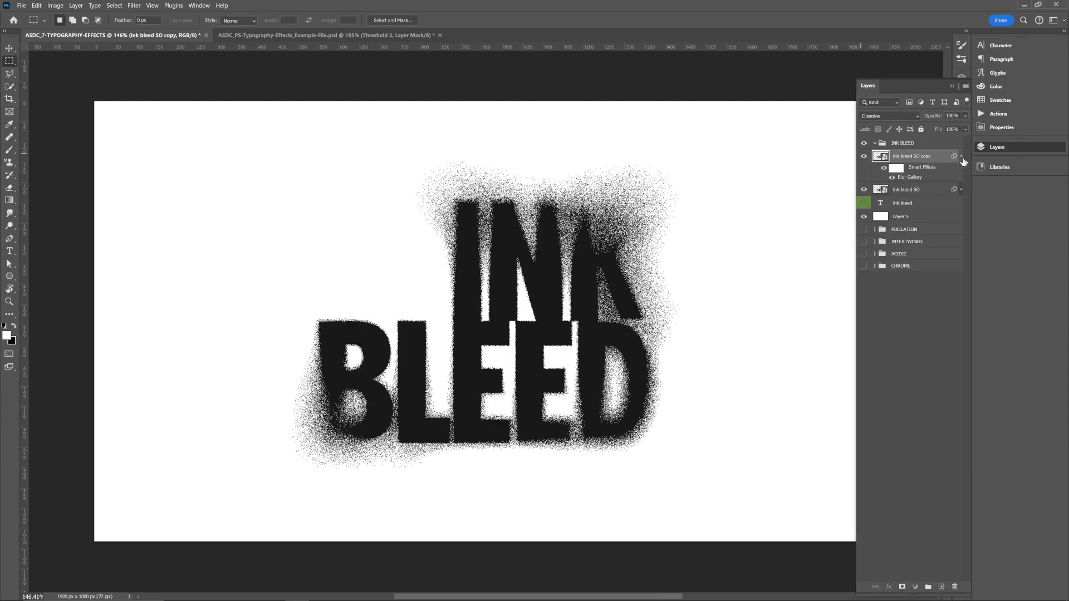
# - Set the ink bleed SO copy to Normal blending and add a Threshold adjustment above it at level 98
pyautogui.click(961, 157)
pyautogui.click(889, 116)
pyautogui.click(879, 125)
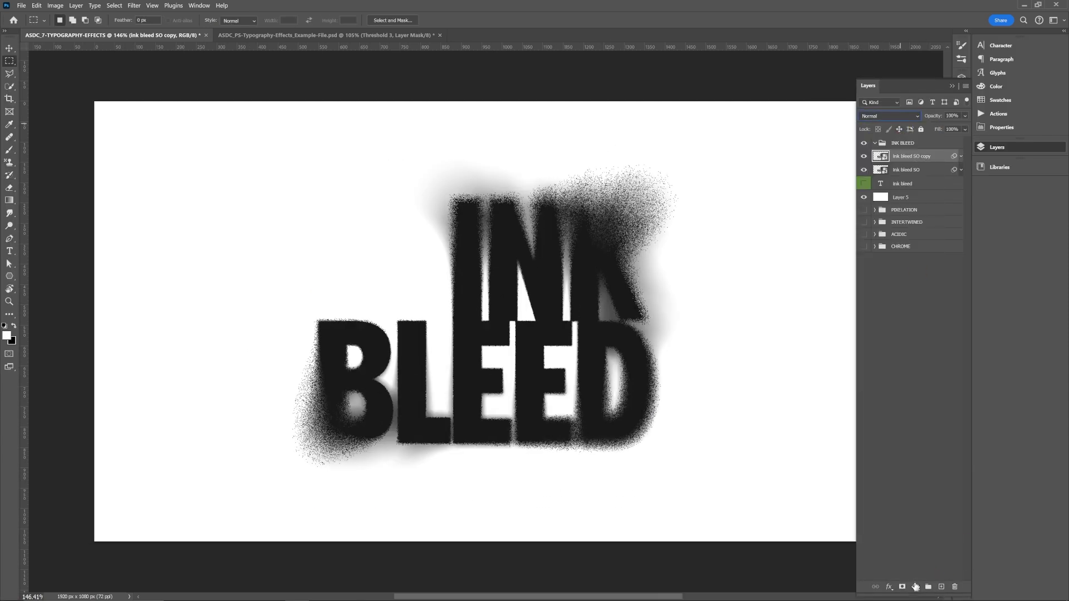
pyautogui.click(915, 586)
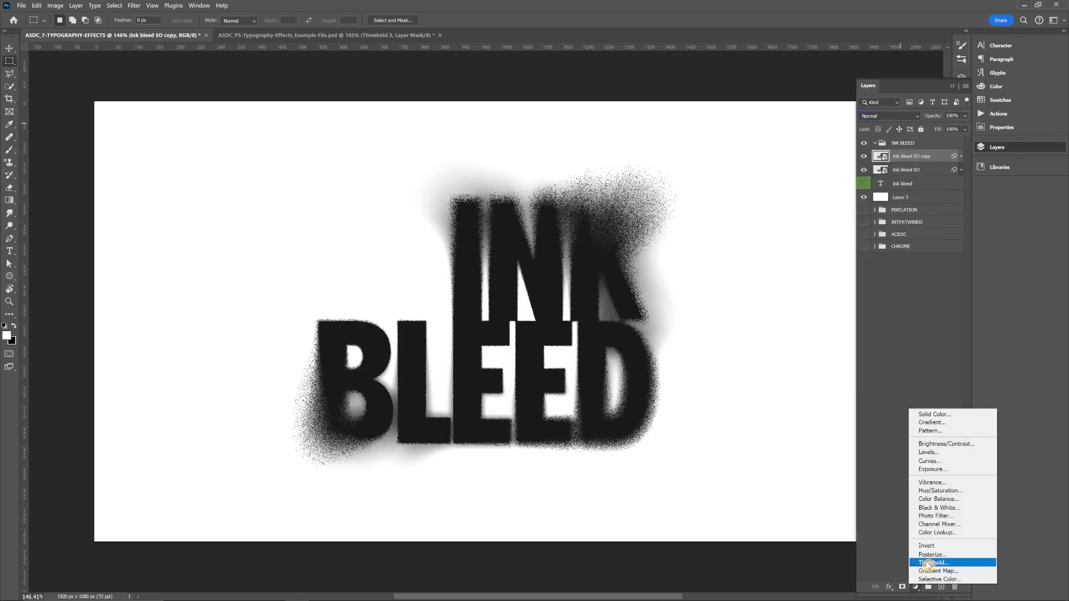
pyautogui.click(921, 566)
pyautogui.moveTo(911, 126)
pyautogui.mouseDown()
pyautogui.moveTo(891, 127)
pyautogui.moveTo(900, 128)
pyautogui.mouseUp()
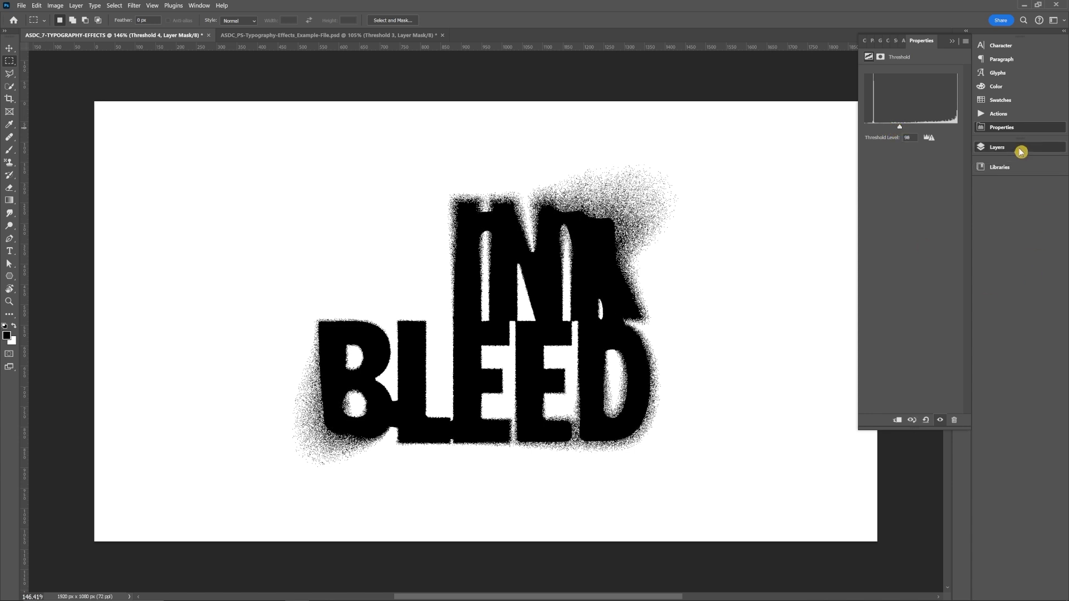
# - Compare the ink bleed effect with and without the Threshold and ink bleed SO layers, and collapse the INK BLEED group
pyautogui.click(996, 147)
pyautogui.click(864, 156)
pyautogui.click(864, 183)
pyautogui.click(864, 157)
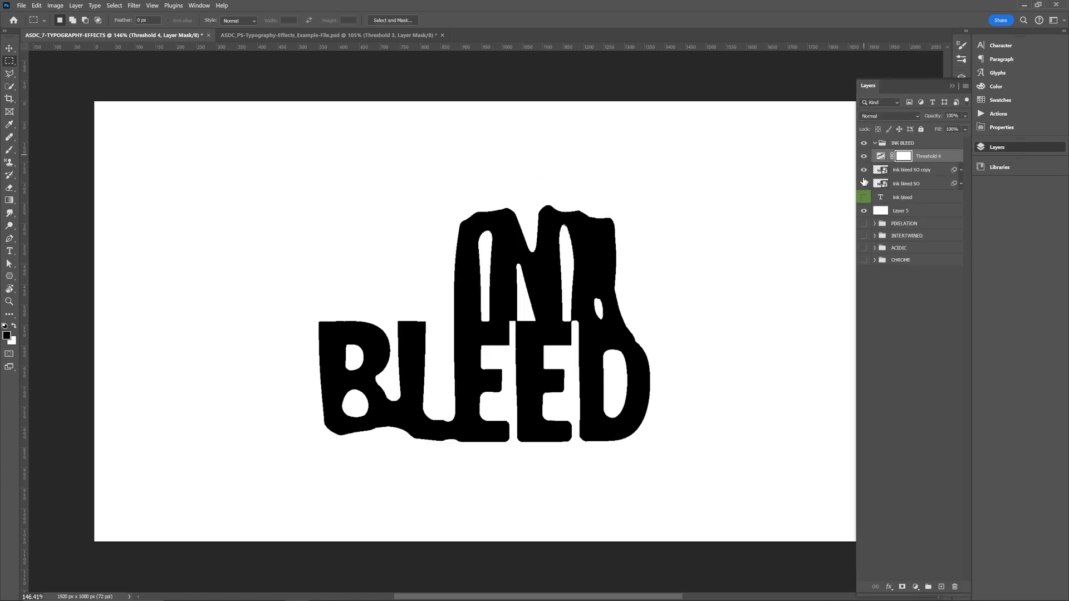
pyautogui.click(864, 183)
pyautogui.click(864, 184)
pyautogui.click(864, 184)
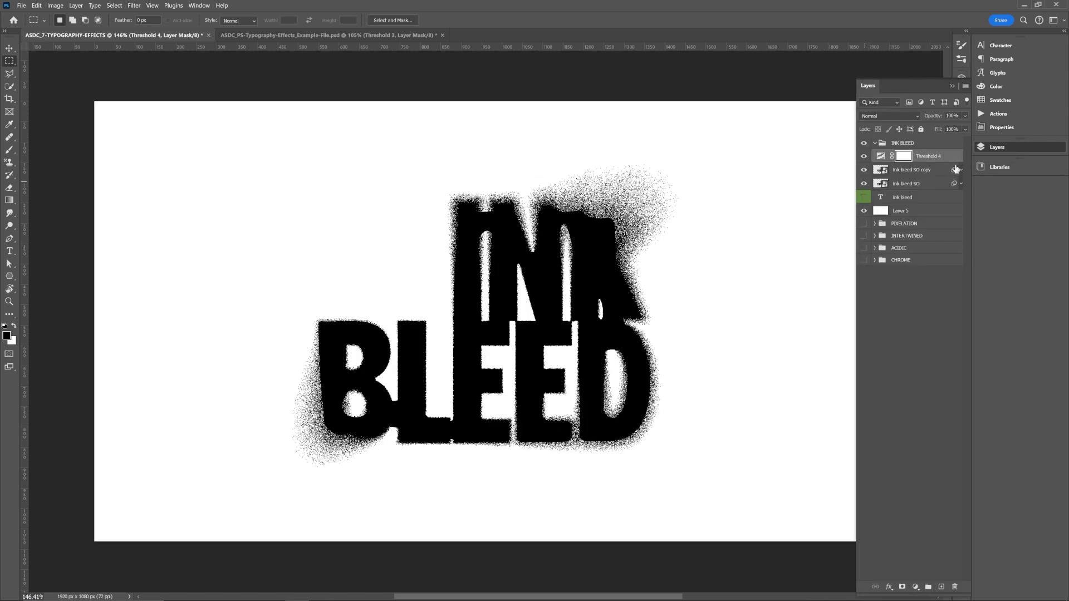
pyautogui.click(901, 143)
pyautogui.click(875, 143)
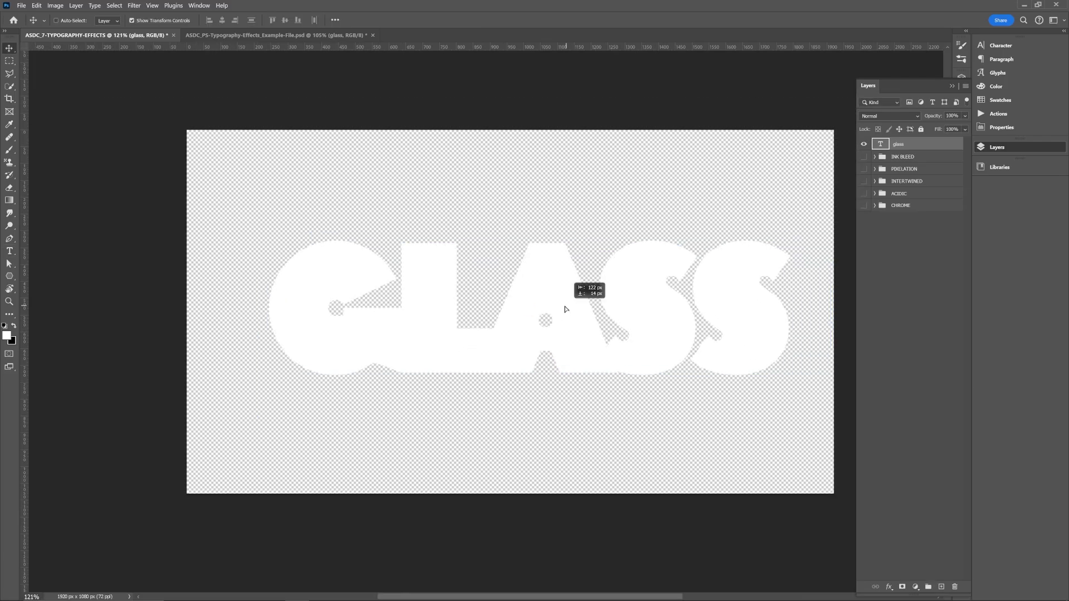
# - Position the GLASS text in the middle of the canvas and set its layer fill to 0%
pyautogui.moveTo(565, 309)
pyautogui.mouseDown()
pyautogui.moveTo(546, 303)
pyautogui.moveTo(565, 298)
pyautogui.mouseUp()
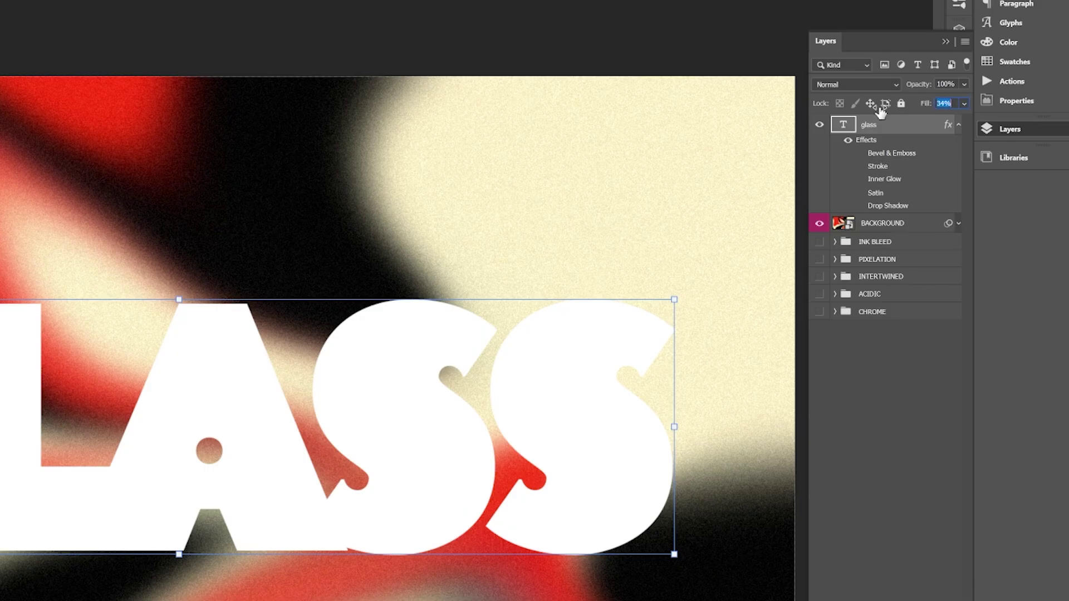
pyautogui.moveTo(938, 130); pyautogui.dragTo(853, 151)
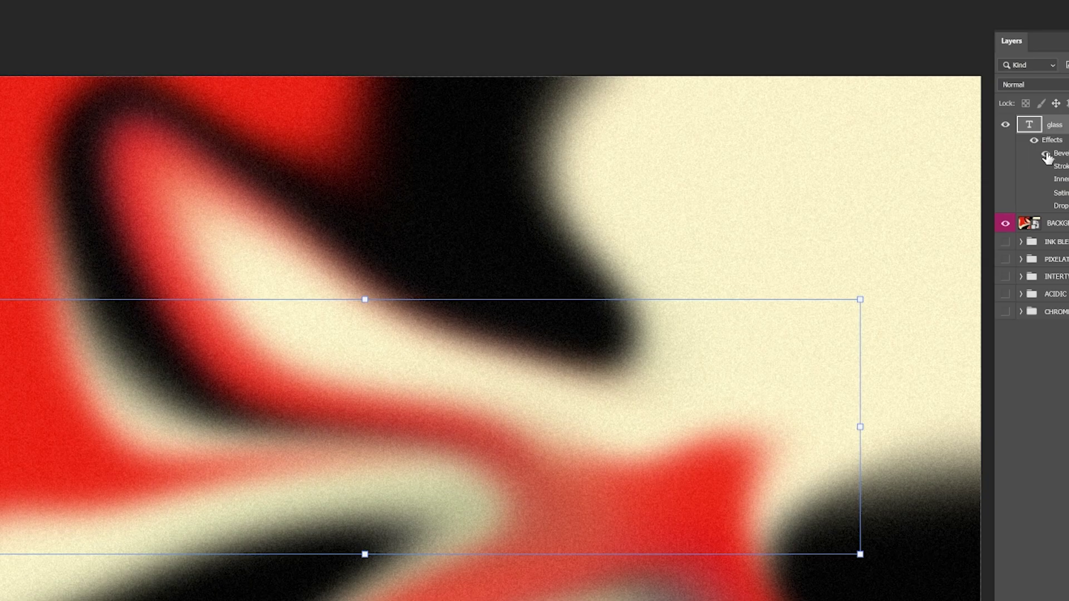
# - Turn on Bevel & Emboss for the glass layer as an Inner Bevel with 209% depth, 11 px size and 32% shadow opacity
pyautogui.click(1046, 155)
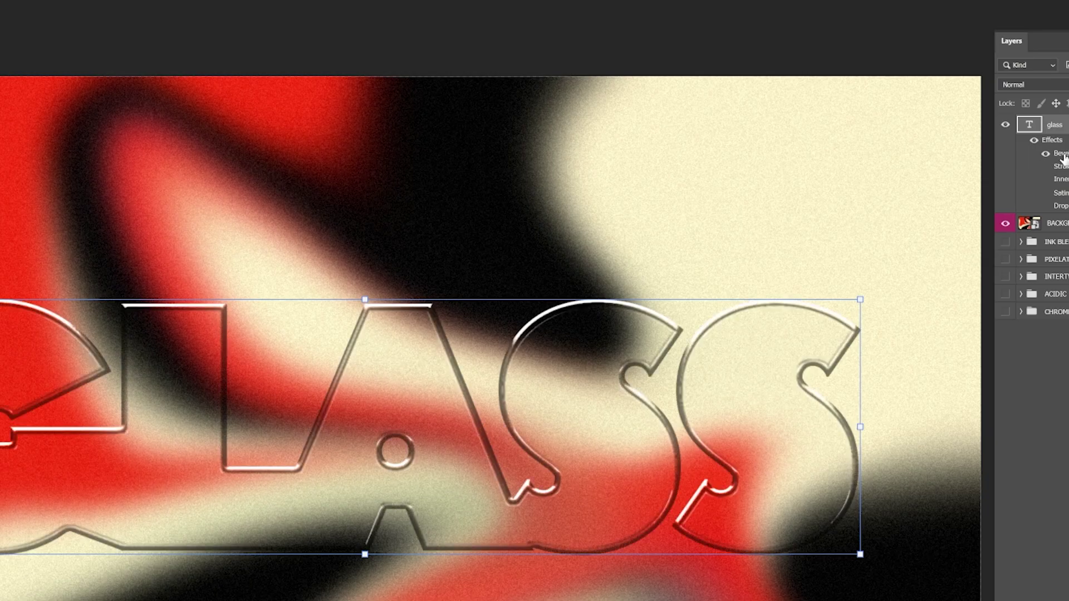
pyautogui.doubleClick(1058, 154)
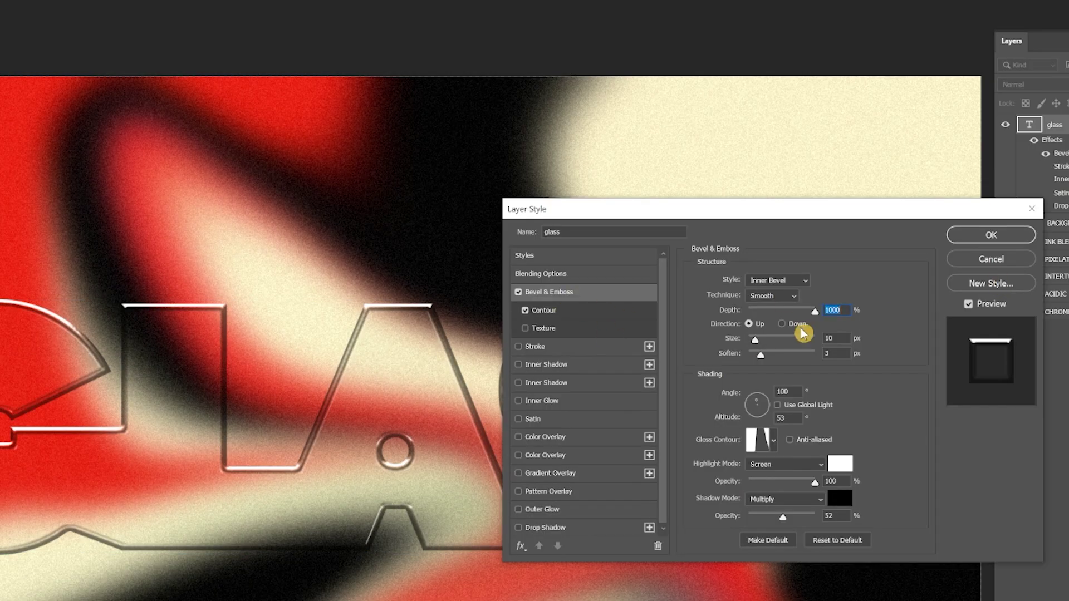
pyautogui.click(805, 284)
pyautogui.click(810, 305)
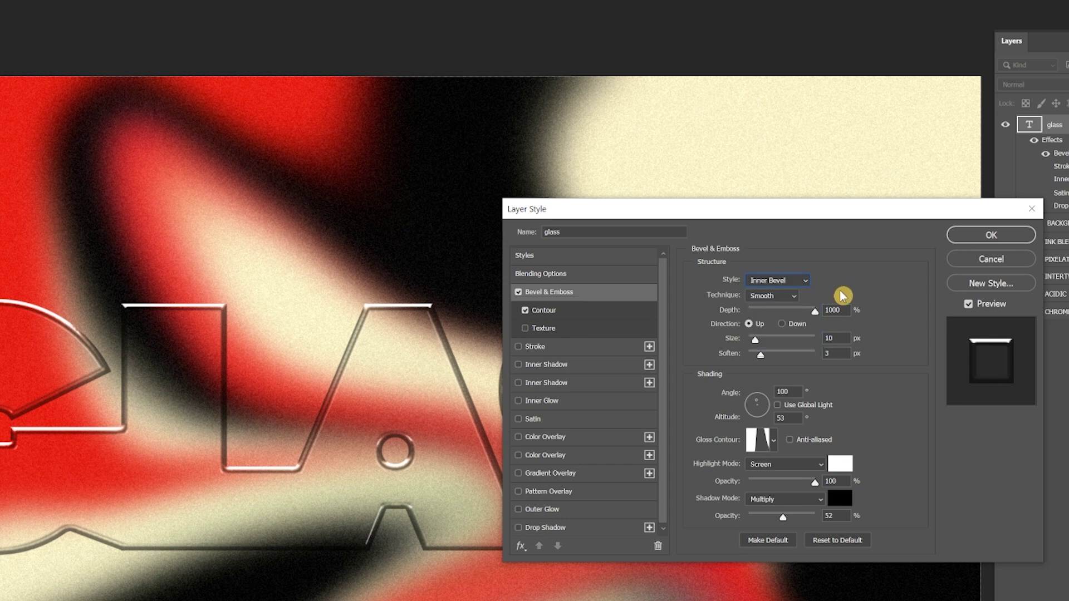
pyautogui.moveTo(813, 316); pyautogui.dragTo(754, 341)
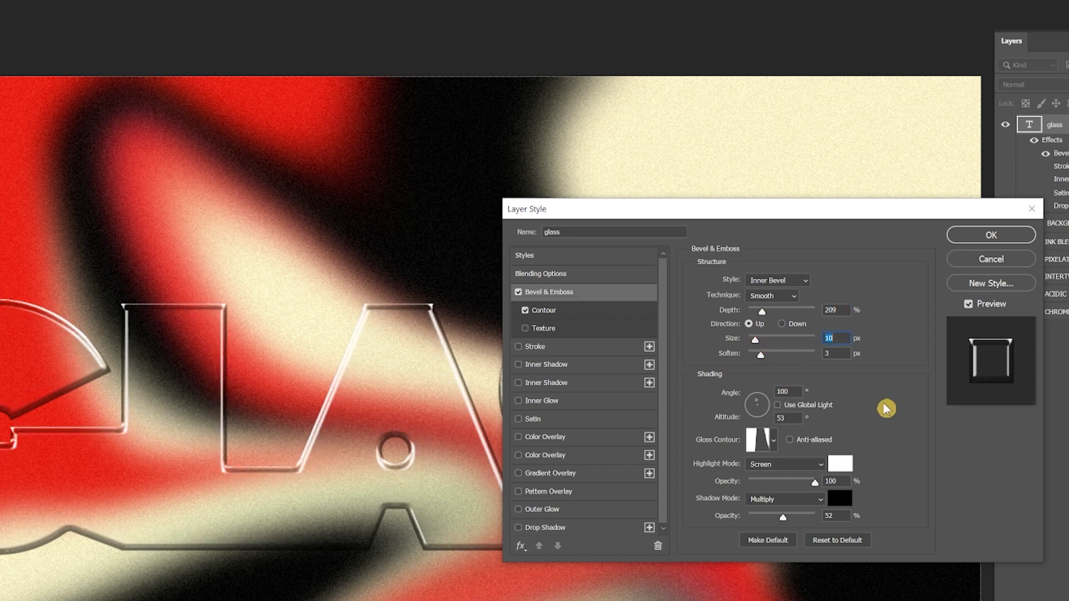
pyautogui.write('11')
pyautogui.press('Tab')
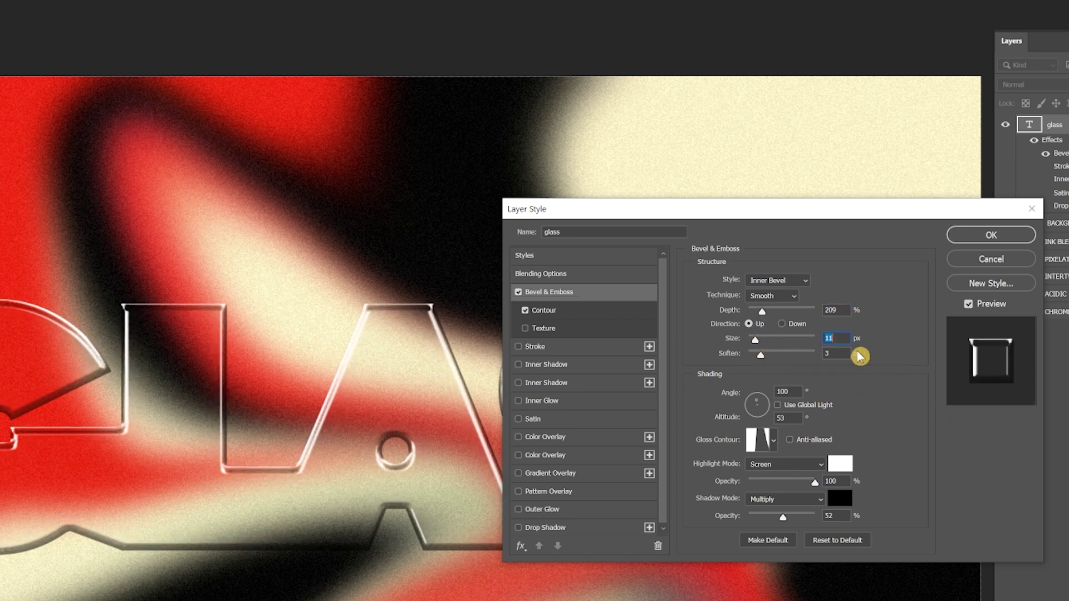
pyautogui.moveTo(815, 482)
pyautogui.mouseDown()
pyautogui.moveTo(775, 483)
pyautogui.moveTo(815, 482)
pyautogui.mouseUp()
pyautogui.moveTo(786, 516)
pyautogui.mouseDown()
pyautogui.moveTo(742, 515)
pyautogui.moveTo(770, 518)
pyautogui.mouseUp()
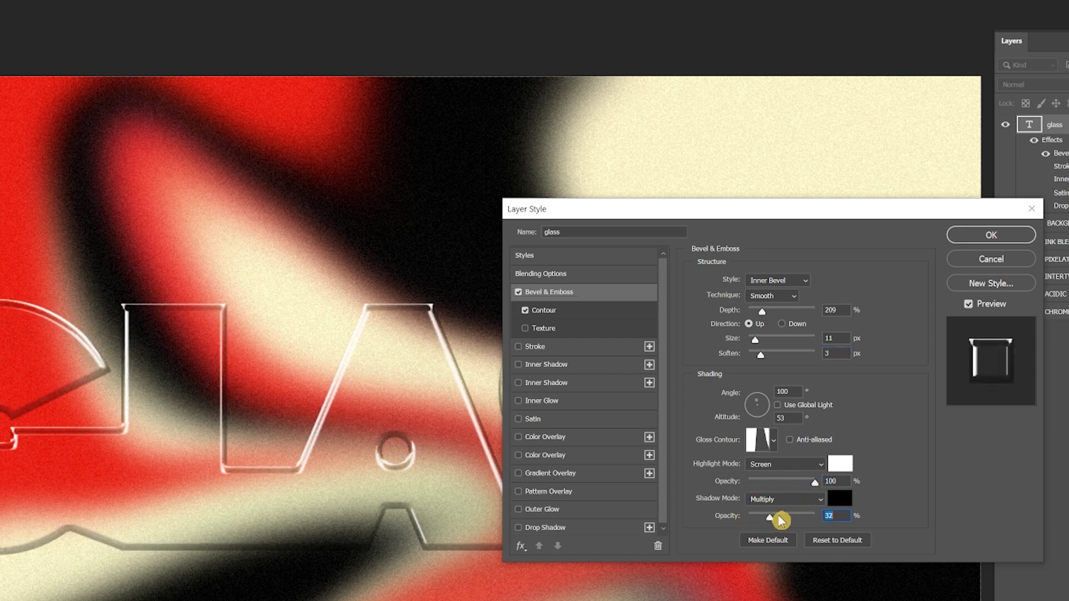
# - Try different preset curves for the bevel's Contour, ending on the fourth preset
pyautogui.click(548, 311)
pyautogui.click(751, 286)
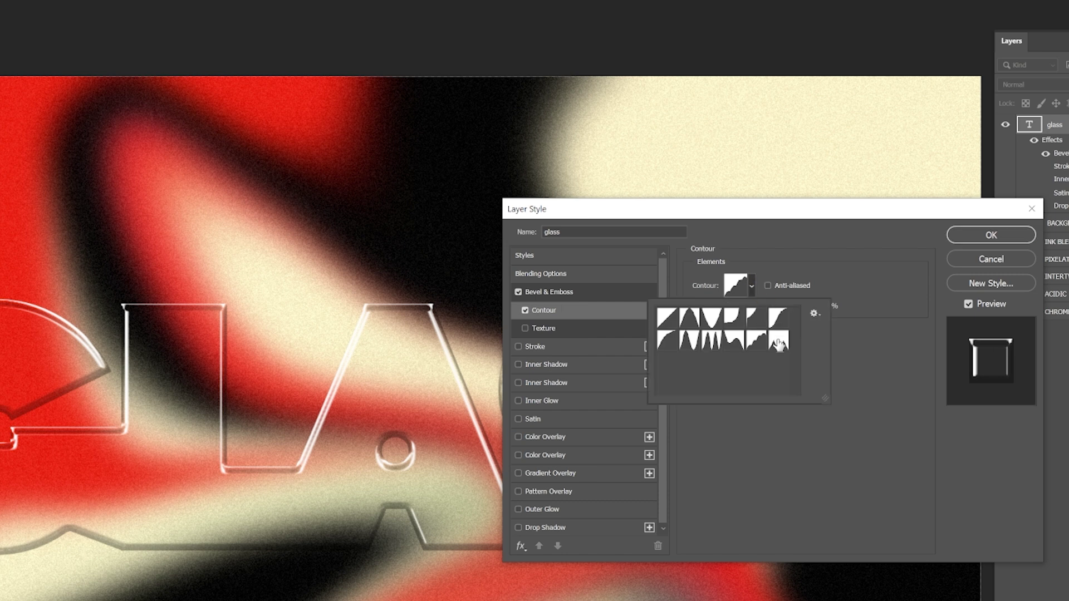
pyautogui.click(778, 341)
pyautogui.click(755, 343)
pyautogui.click(730, 345)
pyautogui.click(711, 345)
pyautogui.click(683, 345)
pyautogui.click(660, 343)
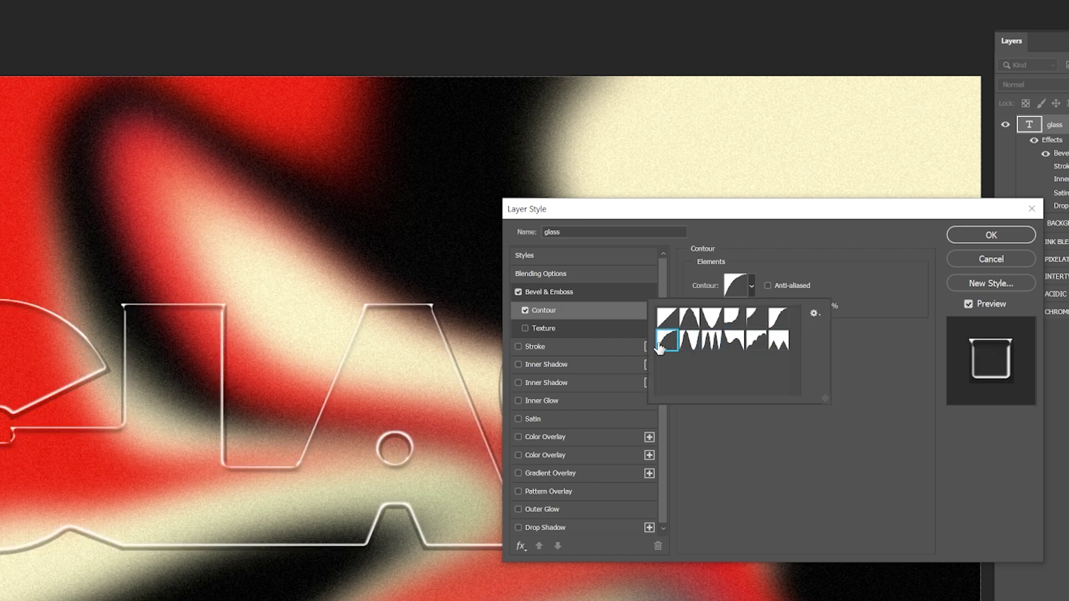
pyautogui.click(690, 322)
pyautogui.click(713, 324)
pyautogui.click(736, 324)
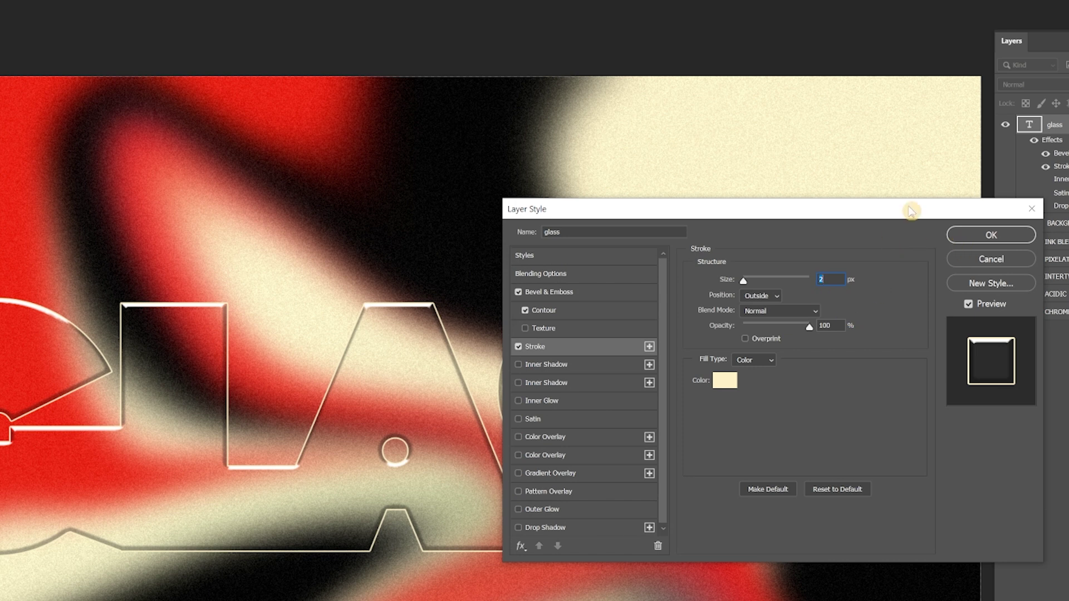
# - Turn on Inner Glow for the glass layer, with a red glow colour and the Overlay blend mode
pyautogui.moveTo(911, 210); pyautogui.dragTo(814, 78)
pyautogui.click(421, 268)
pyautogui.moveTo(594, 74); pyautogui.dragTo(722, 192)
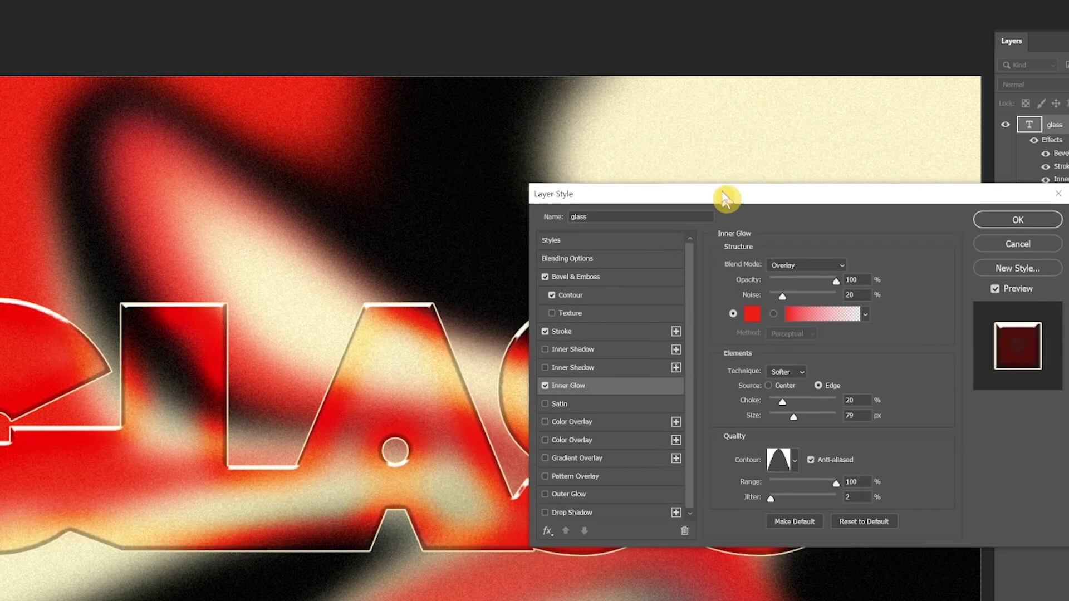
pyautogui.click(752, 313)
pyautogui.click(978, 246)
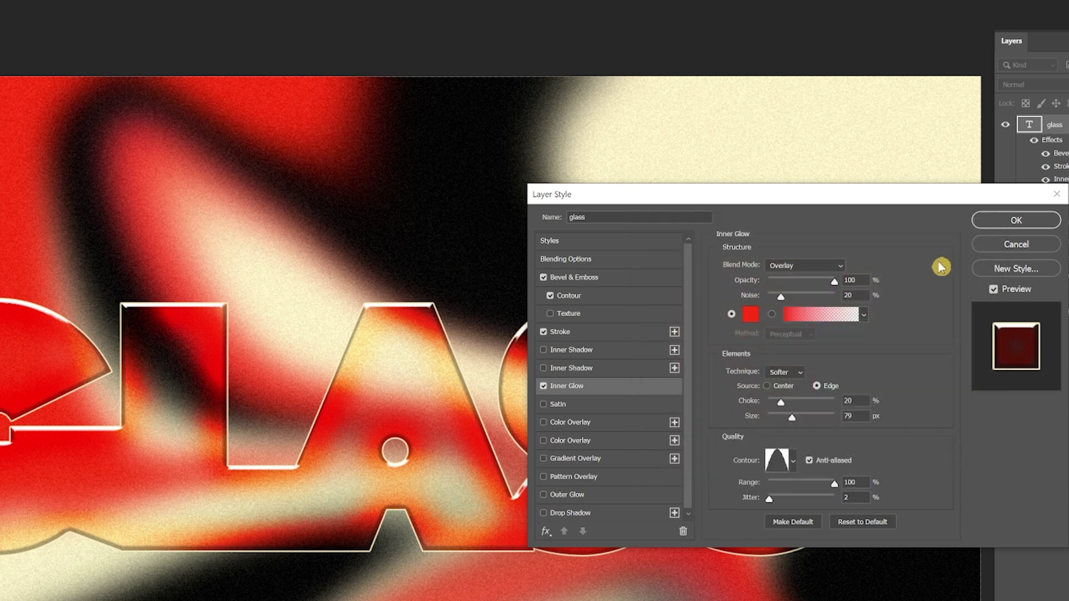
pyautogui.click(832, 267)
pyautogui.click(832, 266)
pyautogui.moveTo(841, 201); pyautogui.dragTo(837, 198)
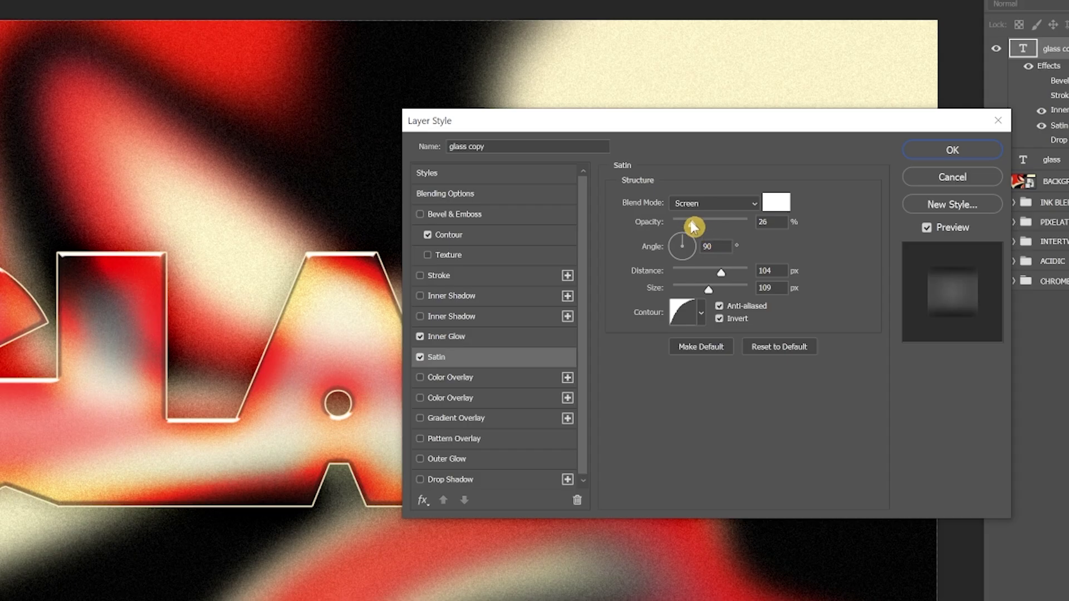
# - Adjust the Satin opacity on the glass copy layer and set the Satin blend mode to Overlay
pyautogui.moveTo(692, 227); pyautogui.dragTo(681, 226)
pyautogui.click(696, 204)
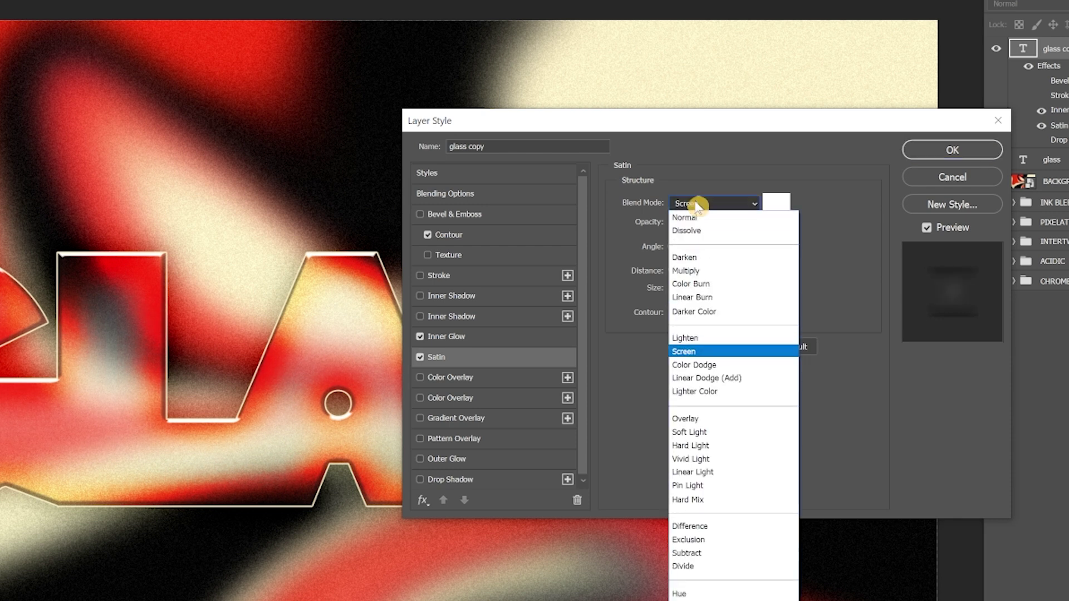
pyautogui.click(690, 419)
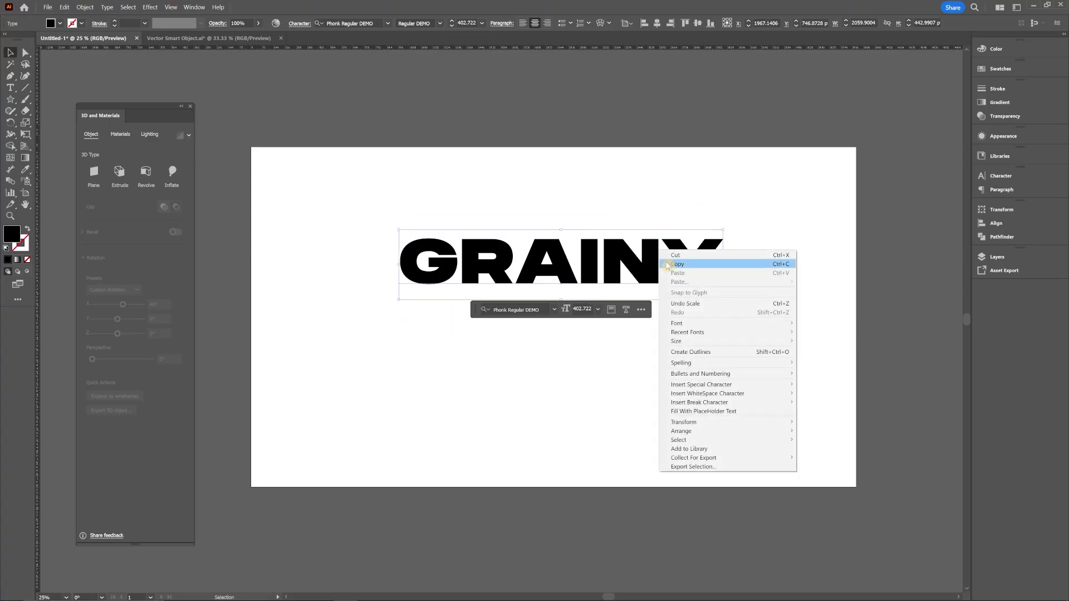
# - In Illustrator, convert the GRAINY text to outlines and enlarge it to fill most of the artboard's width
pyautogui.click(706, 351)
pyautogui.moveTo(721, 291); pyautogui.dragTo(883, 370)
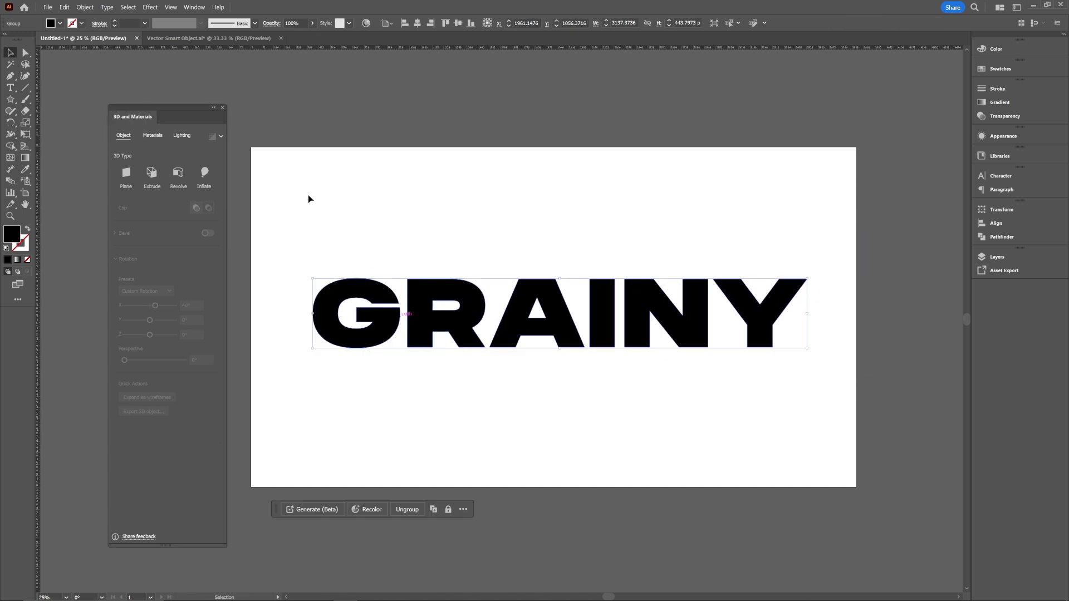
# - Apply a 3D Extrude to the GRAINY outlines and set the X, Y and Z rotation to 0°
pyautogui.click(142, 182)
pyautogui.click(191, 377)
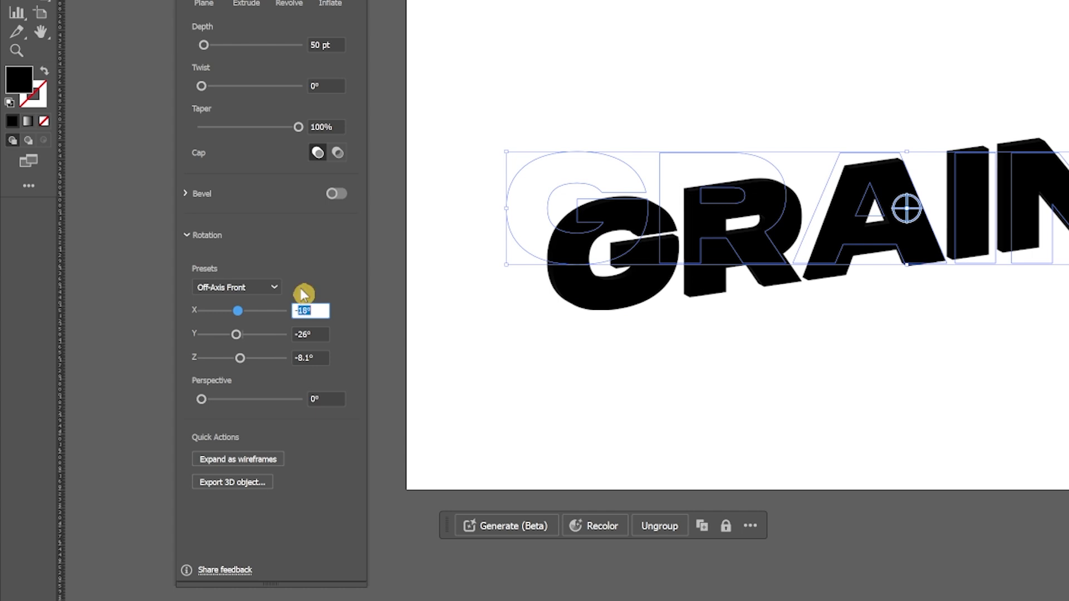
pyautogui.write('0')
pyautogui.press('Tab')
pyautogui.write('0')
pyautogui.press('Tab')
pyautogui.write('0')
pyautogui.press('Tab')
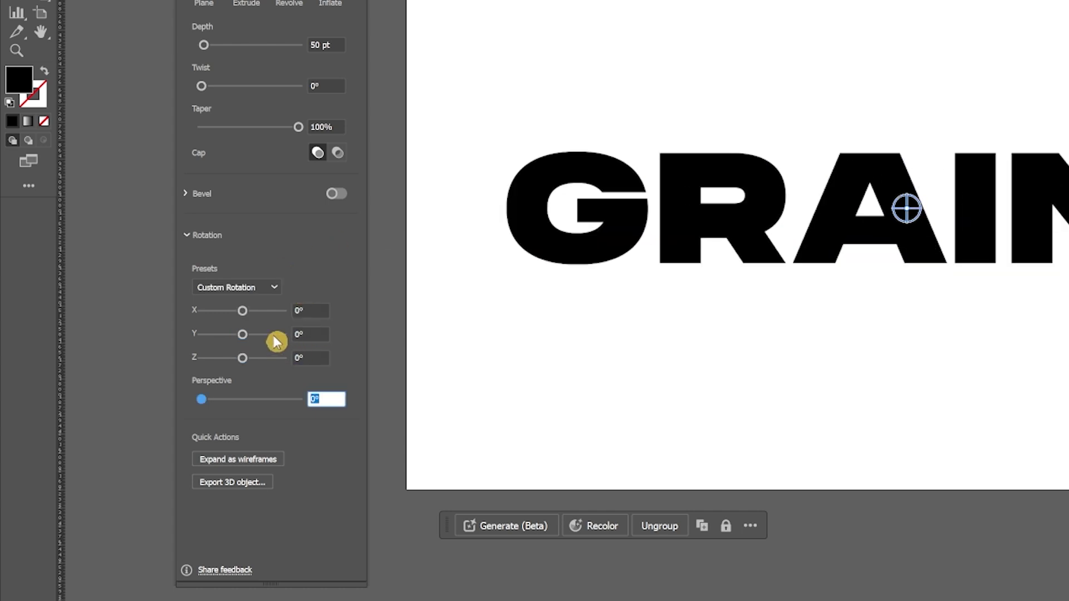
# - Set the extruded lettering's X rotation to 50°, after trying 10° and 40°
pyautogui.click(301, 313)
pyautogui.write('10')
pyautogui.press('Return')
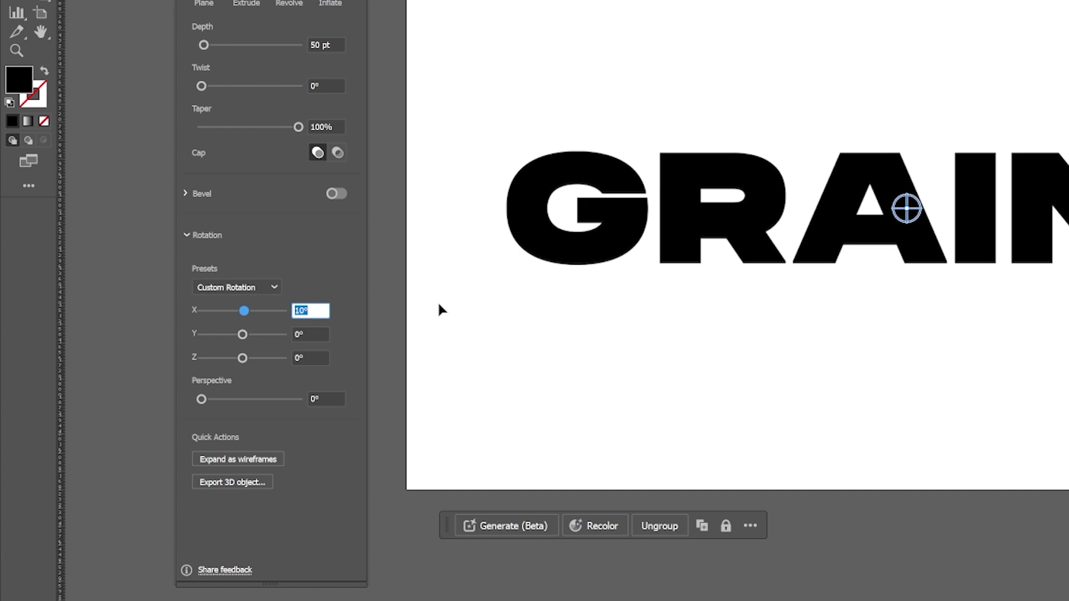
pyautogui.write('40')
pyautogui.press('Return')
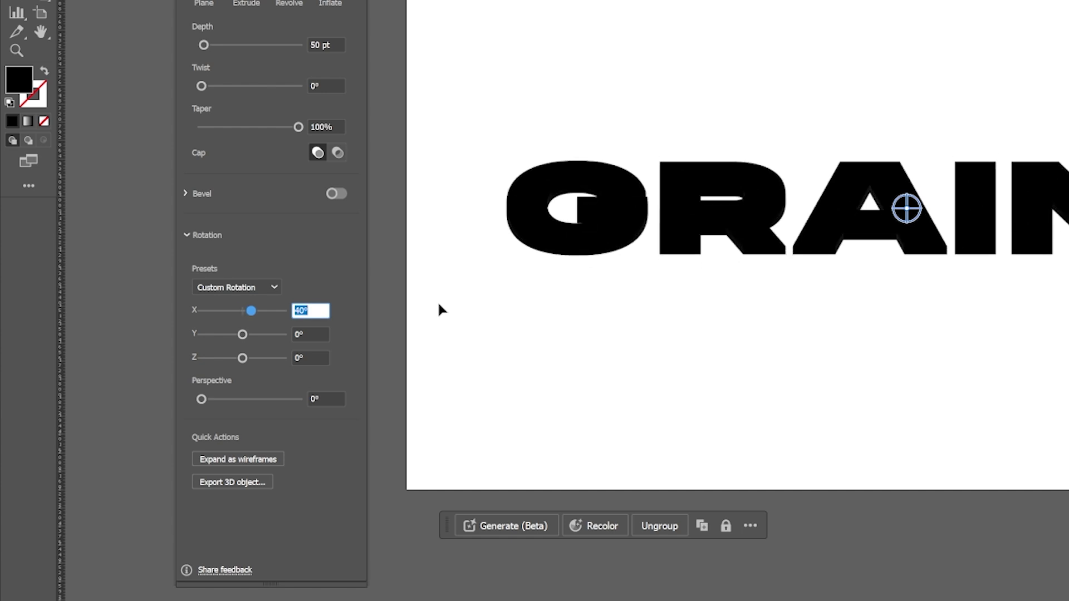
pyautogui.write('50')
pyautogui.press('Return')
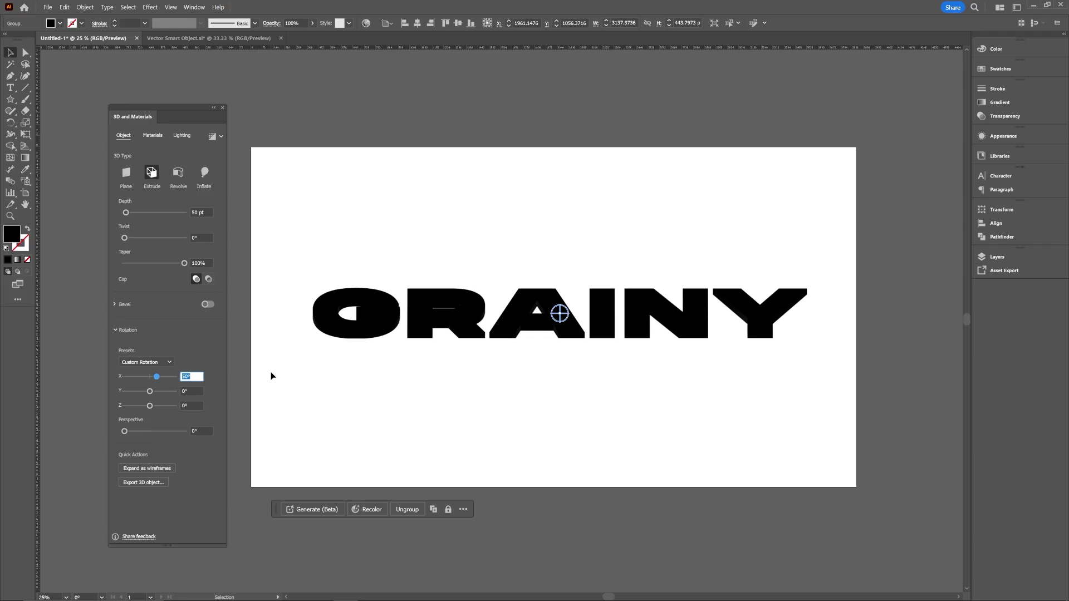
# - Fill the GRAINY lettering with white and increase the extrusion depth to about 158 pt
pyautogui.click(60, 23)
pyautogui.click(20, 40)
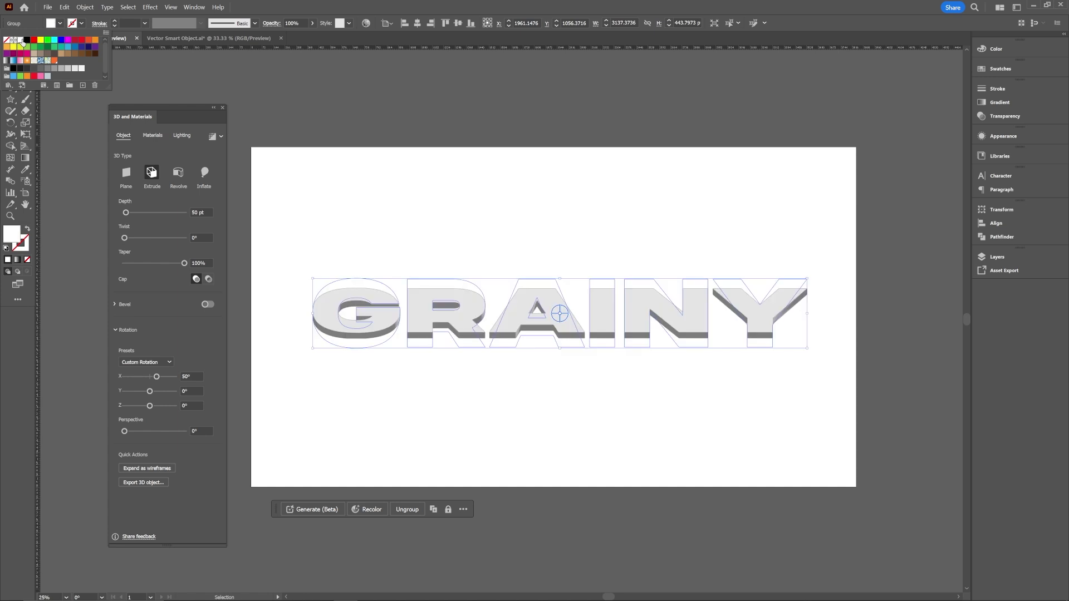
pyautogui.click(127, 215)
pyautogui.moveTo(131, 215); pyautogui.dragTo(130, 216)
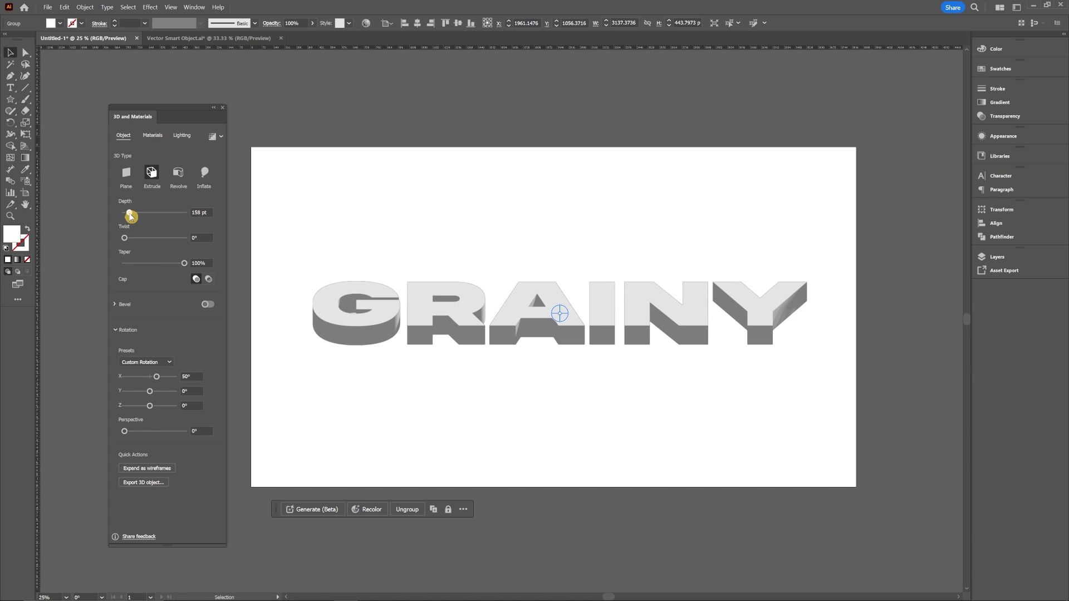
# - Move the light behind the extruded GRAINY lettering at 200% intensity and turn off Ambient Light
pyautogui.click(181, 135)
pyautogui.moveTo(167, 218); pyautogui.dragTo(166, 216)
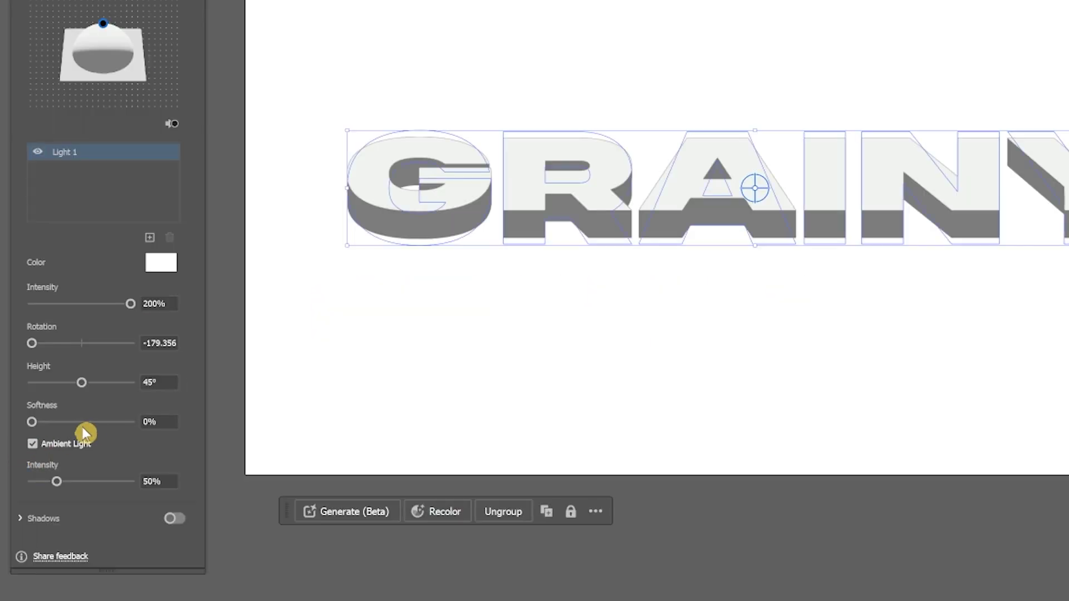
pyautogui.click(86, 446)
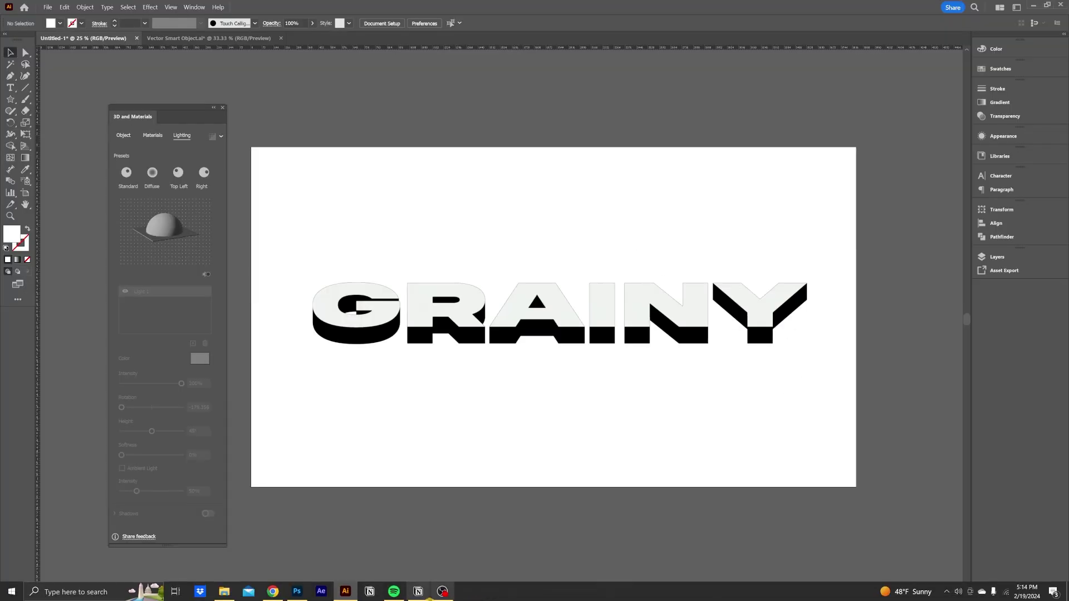
# - Switch to Photoshop, paste the GRAINY lettering as a Smart Object and scale it down to leave margins at both sides of the canvas
pyautogui.click(299, 593)
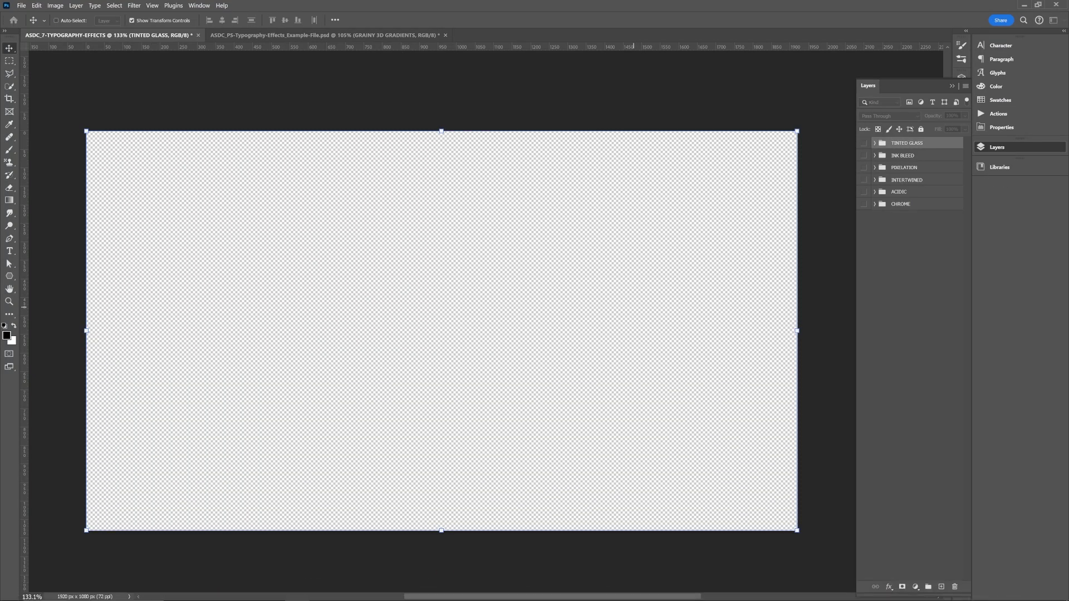
pyautogui.hotkey('ctrl', 'v')
pyautogui.moveTo(704, 255); pyautogui.dragTo(445, 255)
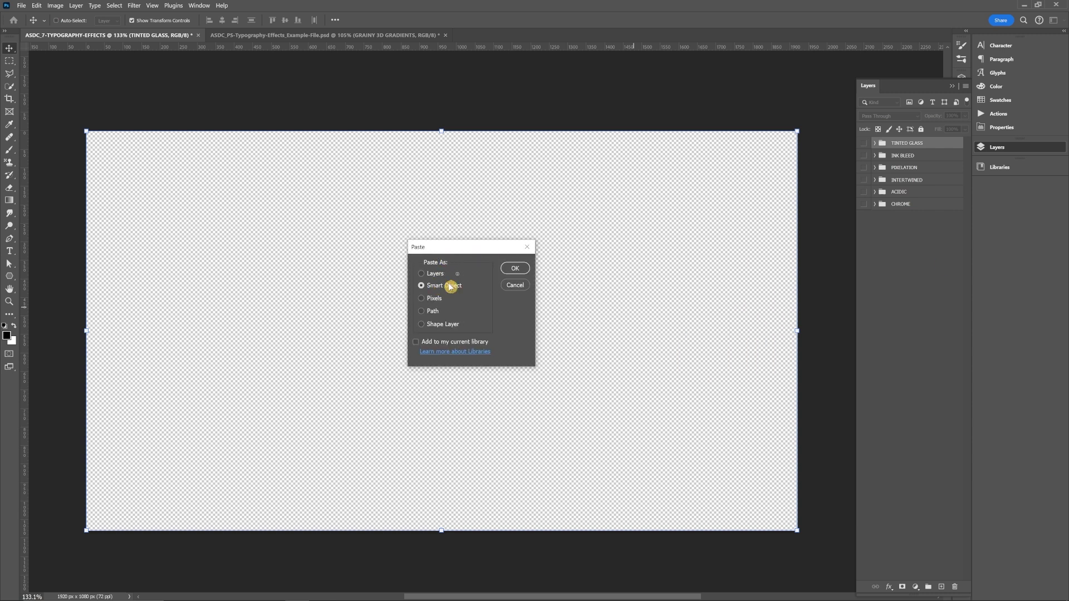
pyautogui.click(513, 269)
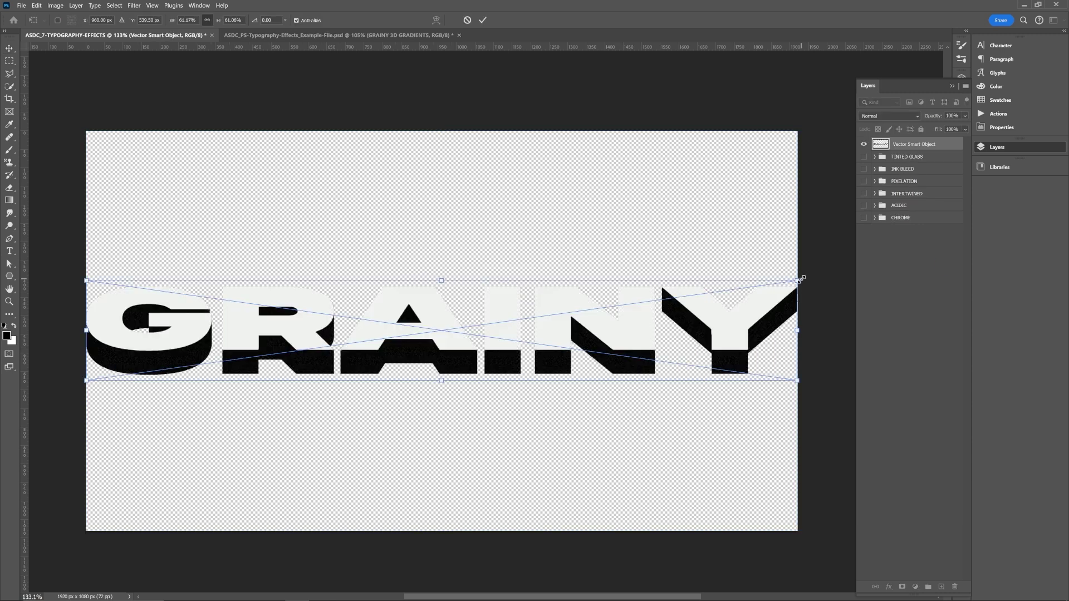
pyautogui.moveTo(797, 282); pyautogui.dragTo(731, 290)
pyautogui.click(480, 21)
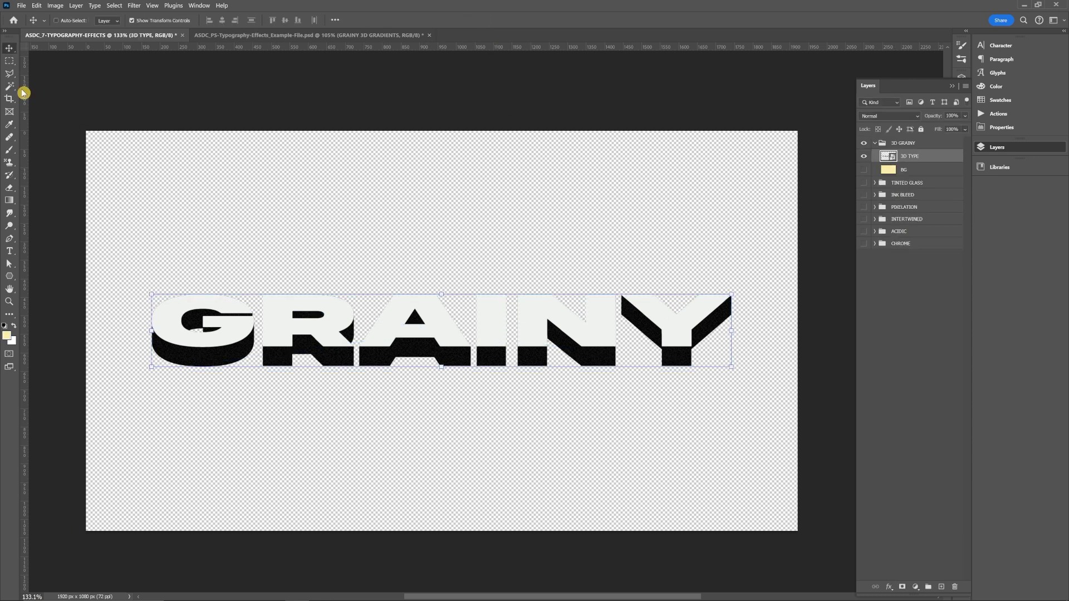
# - Select the white top faces of all the GRAINY letters with the Magic Wand
pyautogui.click(9, 86)
pyautogui.click(167, 323)
pyautogui.keyDown('shift'); pyautogui.click(283, 309); pyautogui.keyUp('shift')
pyautogui.keyDown('shift'); pyautogui.click(396, 315); pyautogui.keyUp('shift')
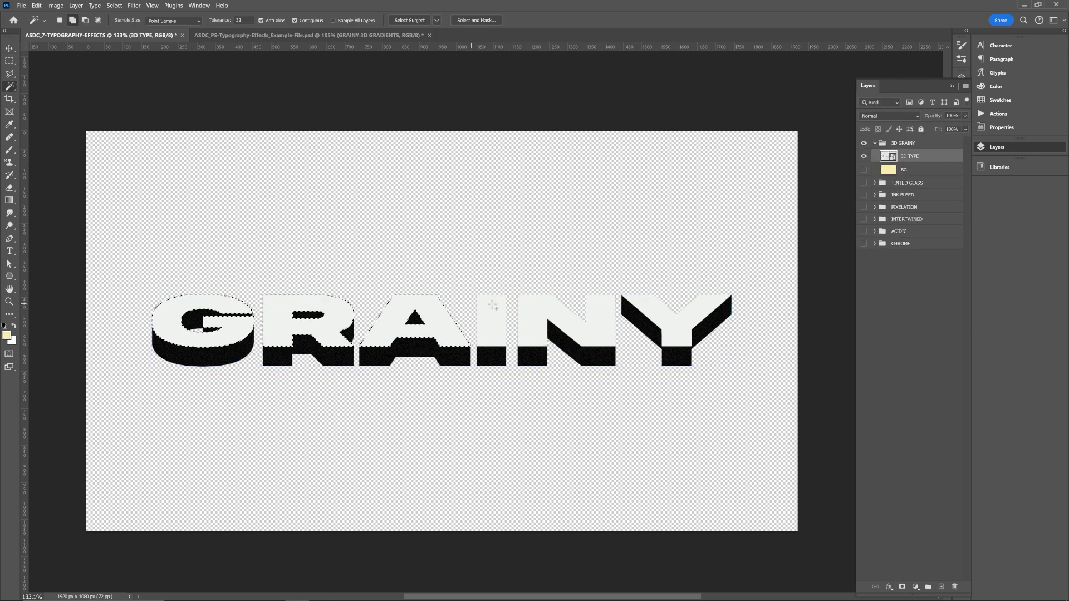
pyautogui.keyDown('shift'); pyautogui.click(493, 307); pyautogui.keyUp('shift')
pyautogui.keyDown('shift'); pyautogui.click(534, 312); pyautogui.keyUp('shift')
pyautogui.keyDown('shift'); pyautogui.click(660, 311); pyautogui.keyUp('shift')
# - Copy the selected top faces, paste them in place on their own layer, and check it by toggling the 3D TYPE layer's visibility
pyautogui.hotkey('ctrl', 'c')
pyautogui.click(36, 6)
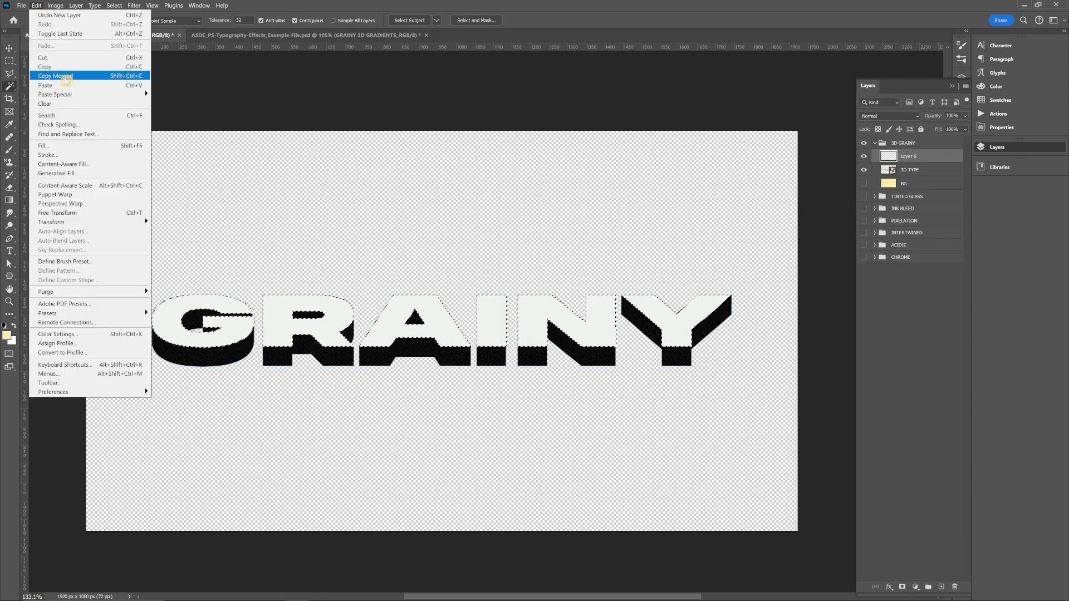
pyautogui.moveTo(56, 92)
pyautogui.click(184, 103)
pyautogui.press('m')
pyautogui.click(864, 169)
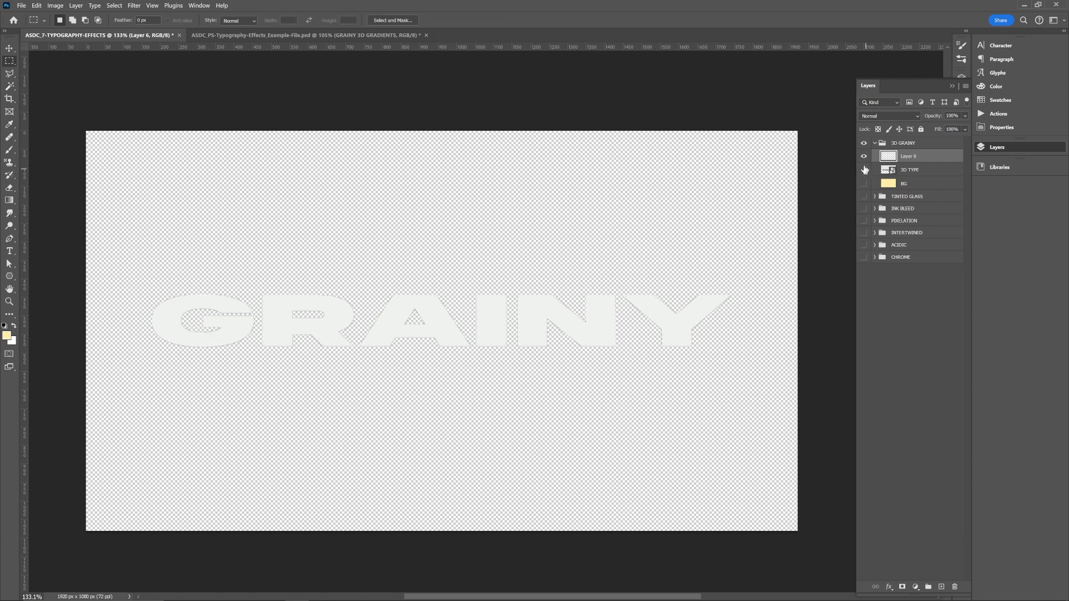
pyautogui.keyDown('alt'); pyautogui.click(864, 170); pyautogui.keyUp('alt')
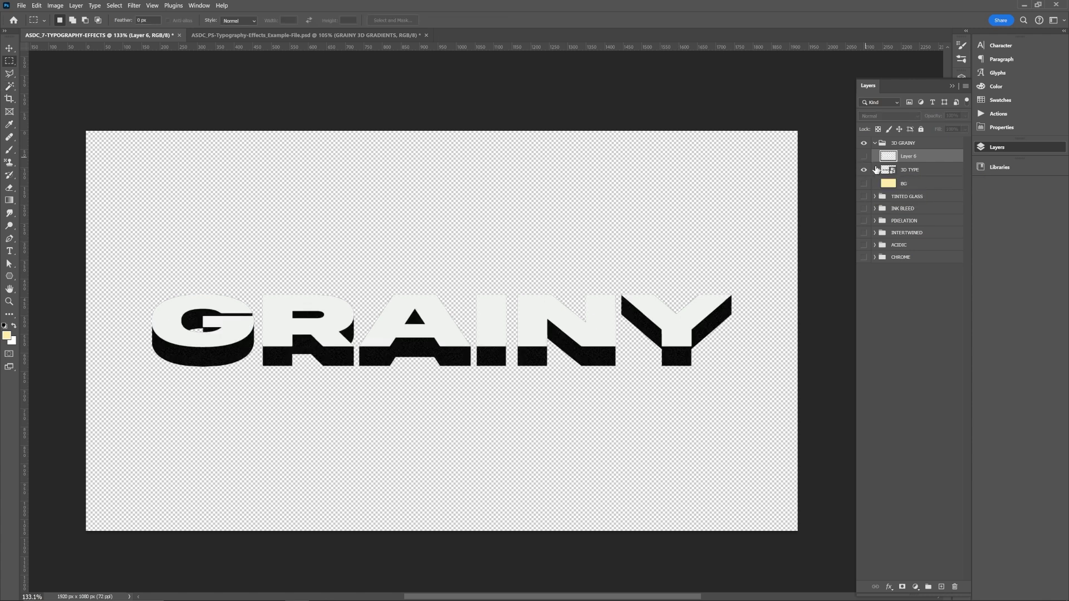
# - Mask the top faces out of the 3D TYPE layer using Layer 6's outline, and show the yellow BG layer
pyautogui.keyDown('ctrl'); pyautogui.click(889, 156); pyautogui.keyUp('ctrl')
pyautogui.click(913, 170)
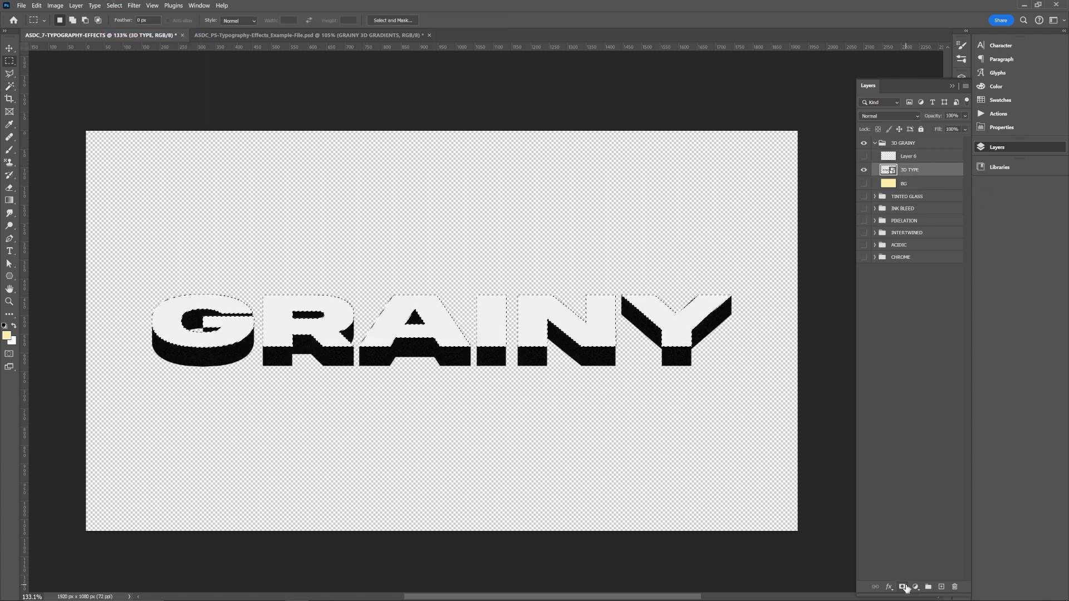
pyautogui.keyDown('alt'); pyautogui.click(901, 586); pyautogui.keyUp('alt')
pyautogui.click(864, 184)
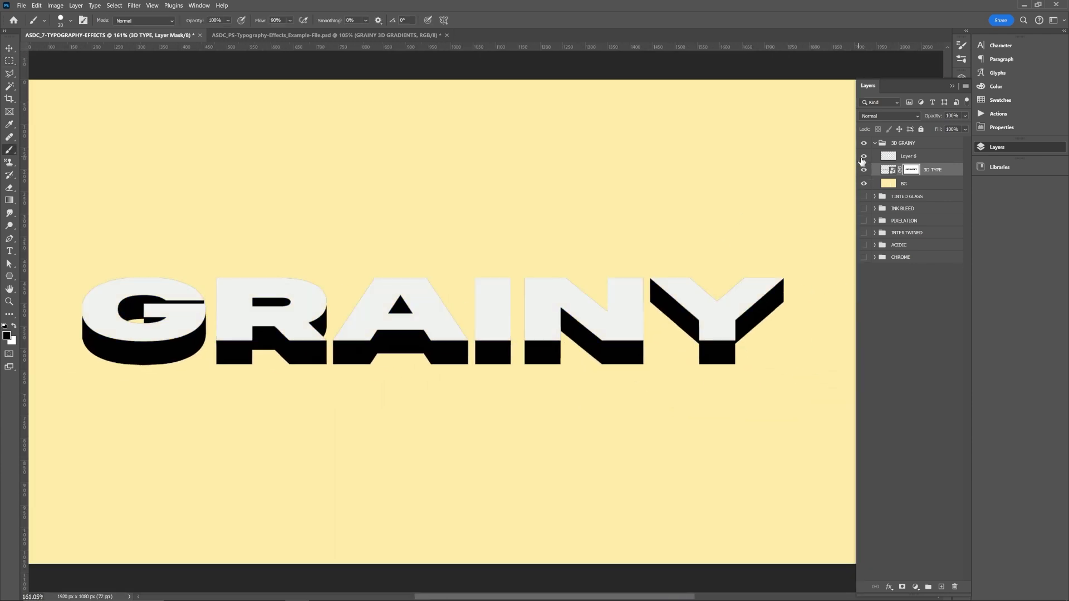
# - Convert Layer 6 to a Smart Object named TOP FACES and rename the 3D TYPE layer EXTRUDED FACES
pyautogui.click(896, 159)
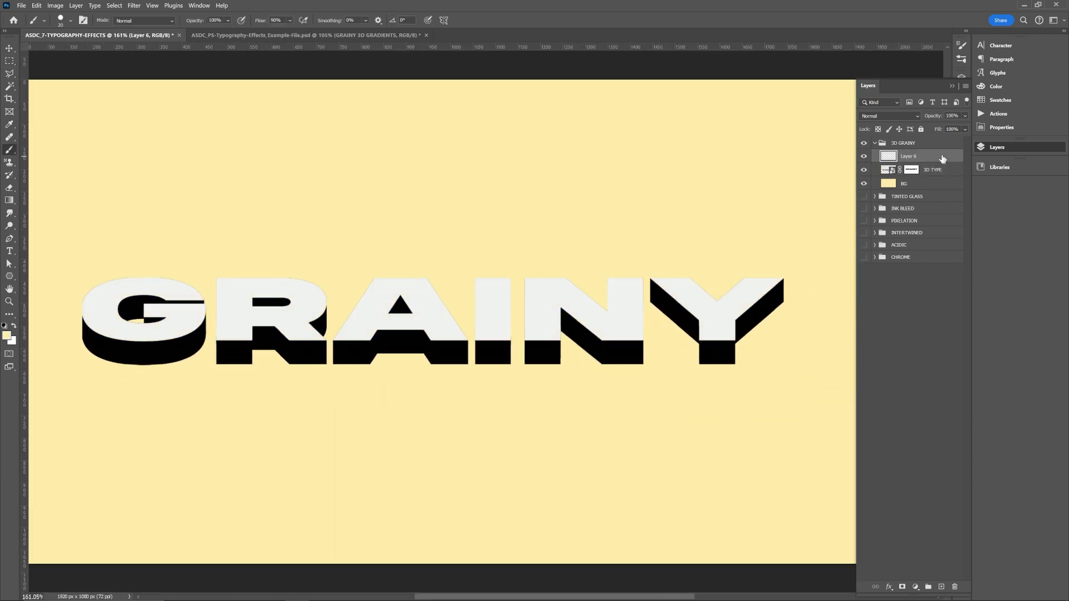
pyautogui.rightClick(942, 159)
pyautogui.click(980, 232)
pyautogui.write('FACES')
pyautogui.press('Tab')
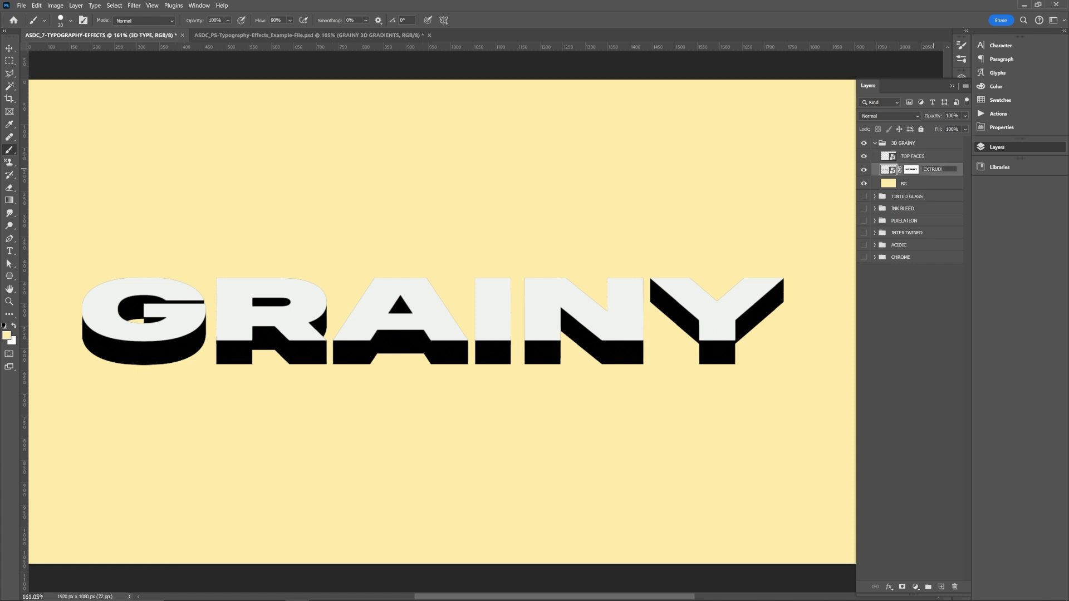
pyautogui.write('S')
# - Add a new empty layer clipped to TOP FACES and another clipped to EXTRUDED FACES
pyautogui.click(935, 156)
pyautogui.click(942, 586)
pyautogui.keyDown('alt'); pyautogui.click(930, 162); pyautogui.keyUp('alt')
pyautogui.click(941, 183)
pyautogui.click(941, 586)
pyautogui.keyDown('alt'); pyautogui.click(921, 190); pyautogui.keyUp('alt')
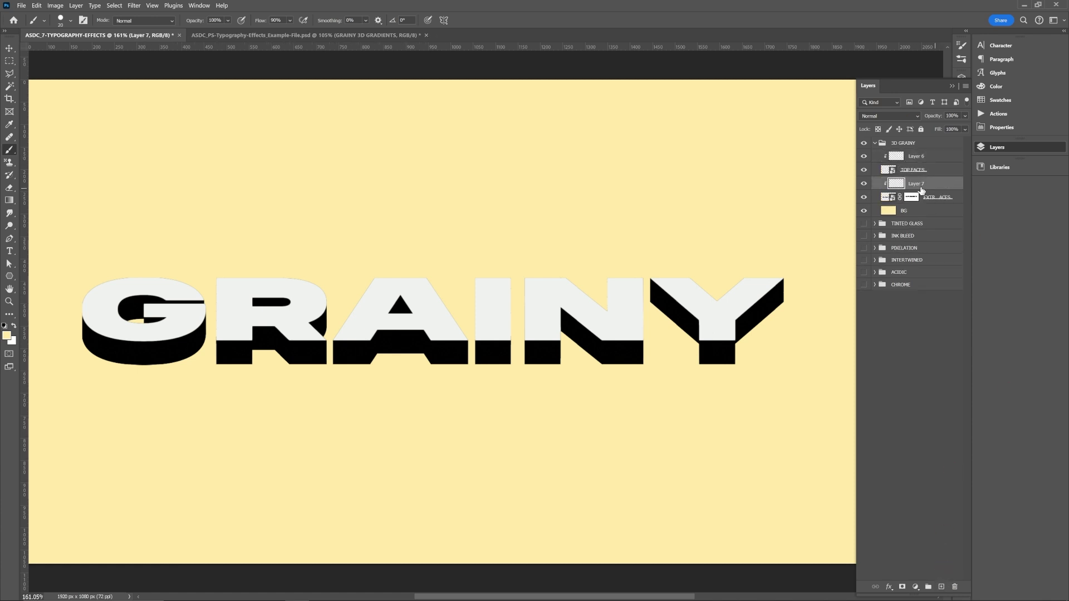
# - Name the clipped layer over the extruded faces EXTRUDED CLIP and the one over the top faces TOP FACE CLIP
pyautogui.doubleClick(917, 181)
pyautogui.write('EXTRUDED CLIP')
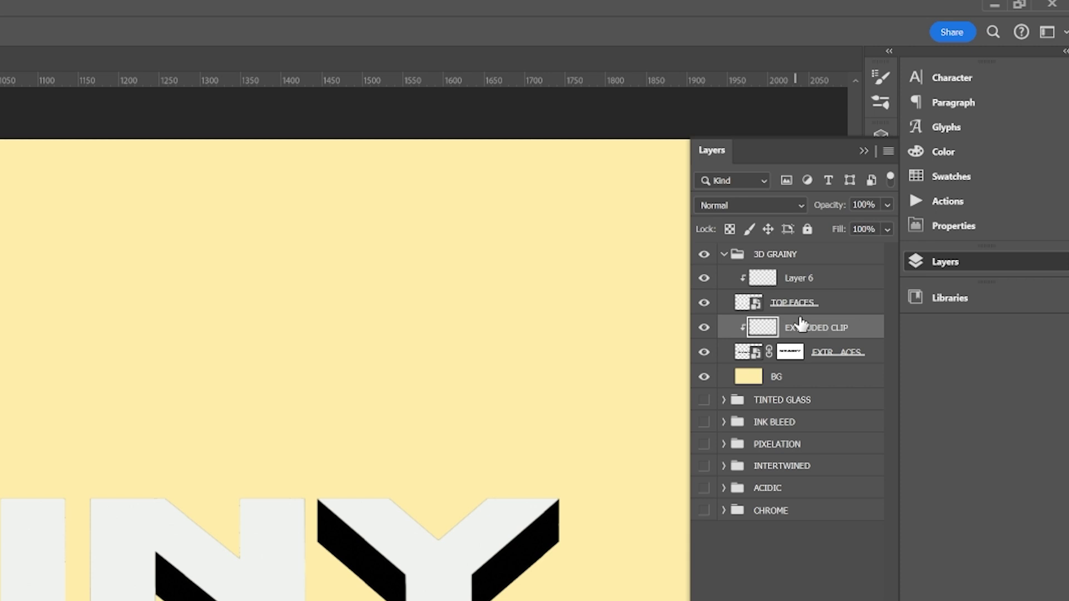
pyautogui.doubleClick(799, 278)
pyautogui.write('TOP FACE CLIP')
pyautogui.press('Return')
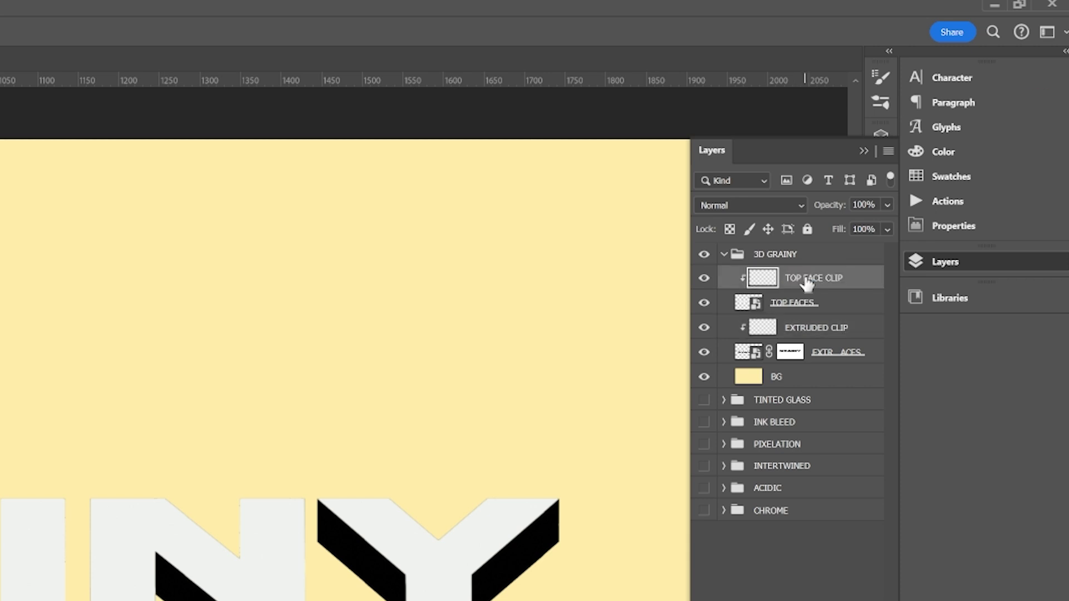
# - Pick the dark green library swatch and enlarge the brush to 200 px, undoing the test strokes on TOP FACE CLIP
pyautogui.press('m')
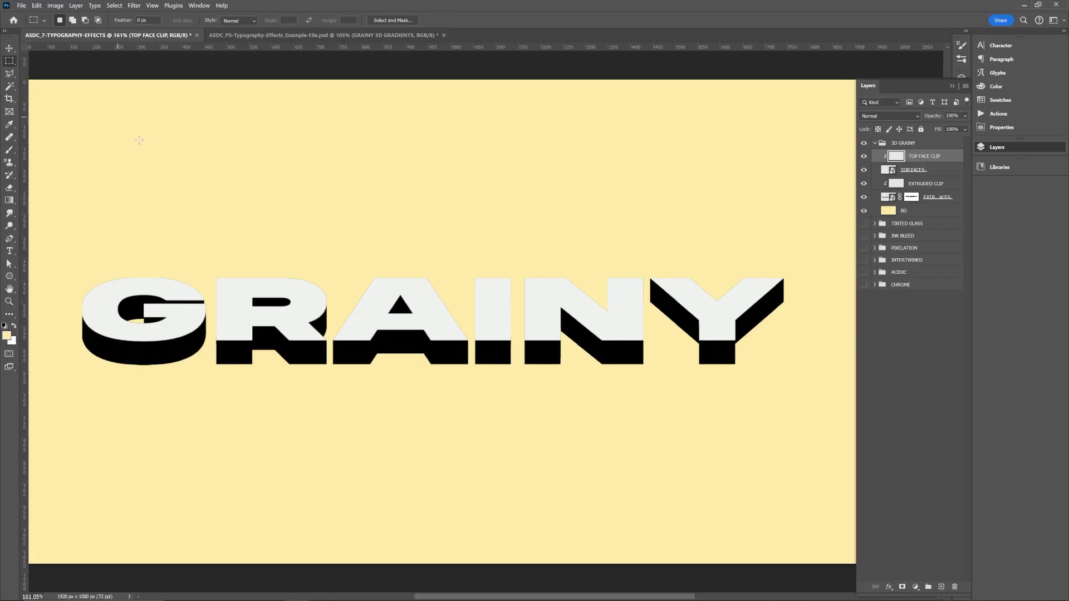
pyautogui.press('b')
pyautogui.click(962, 298)
pyautogui.click(944, 118)
pyautogui.moveTo(702, 337); pyautogui.dragTo(733, 314)
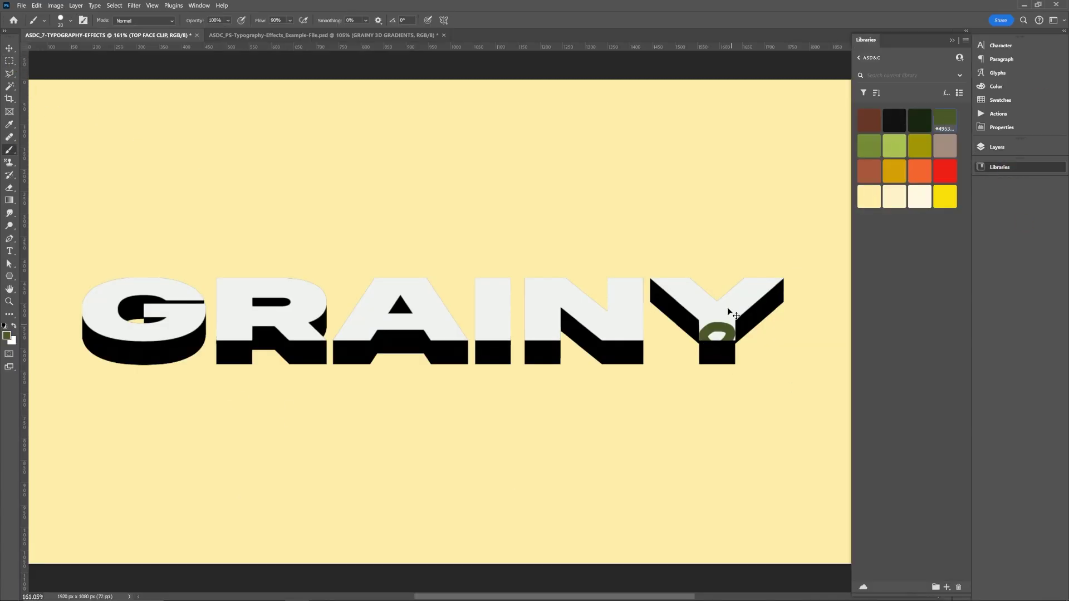
pyautogui.hotkey('ctrl', 'z')
pyautogui.rightClick(714, 277)
pyautogui.doubleClick(761, 288)
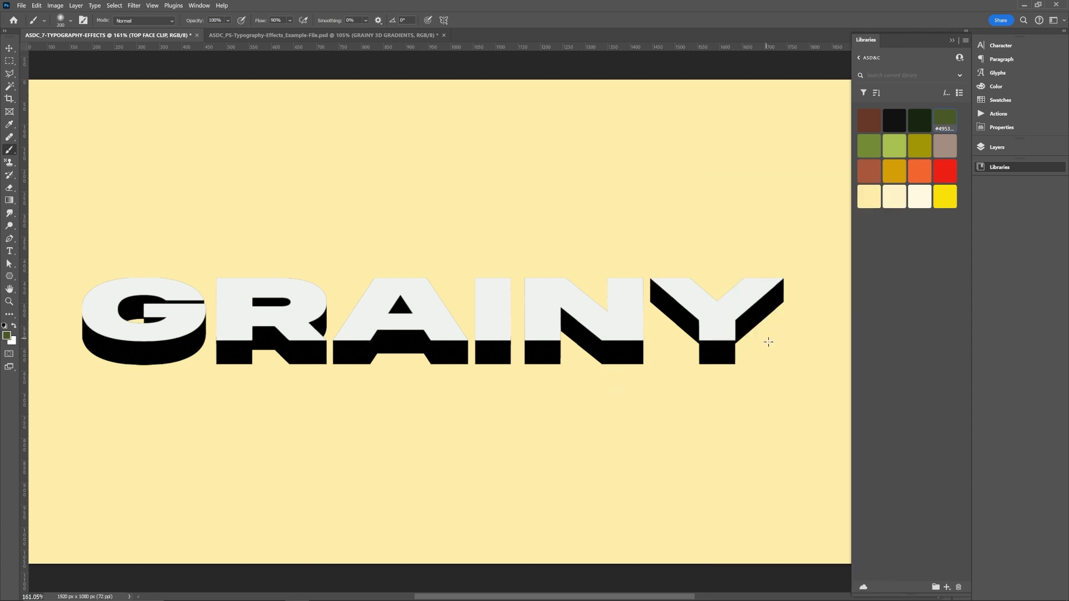
pyautogui.click(728, 436)
pyautogui.hotkey('ctrl', 'z')
# - Paint soft patches of green, orange and cream across the letters' top faces on TOP FACE CLIP, adjusting the brush as needed
pyautogui.rightClick(637, 239)
pyautogui.moveTo(723, 195); pyautogui.dragTo(715, 196)
pyautogui.click(544, 354)
pyautogui.rightClick(623, 239)
pyautogui.moveTo(537, 350); pyautogui.dragTo(456, 347)
pyautogui.rightClick(649, 231)
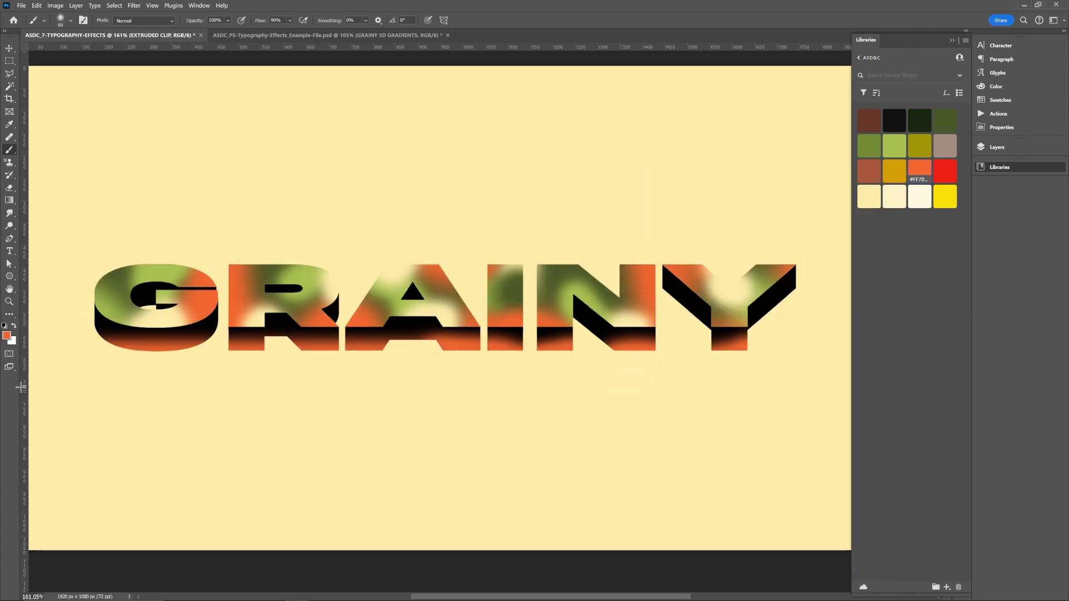
# - Paint soft orange and near-black patches along the letters' extruded sides on EXTRUDED CLIP
pyautogui.moveTo(21, 387); pyautogui.dragTo(123, 329)
pyautogui.moveTo(204, 333); pyautogui.dragTo(208, 363)
pyautogui.click(894, 120)
pyautogui.moveTo(138, 350); pyautogui.dragTo(163, 360)
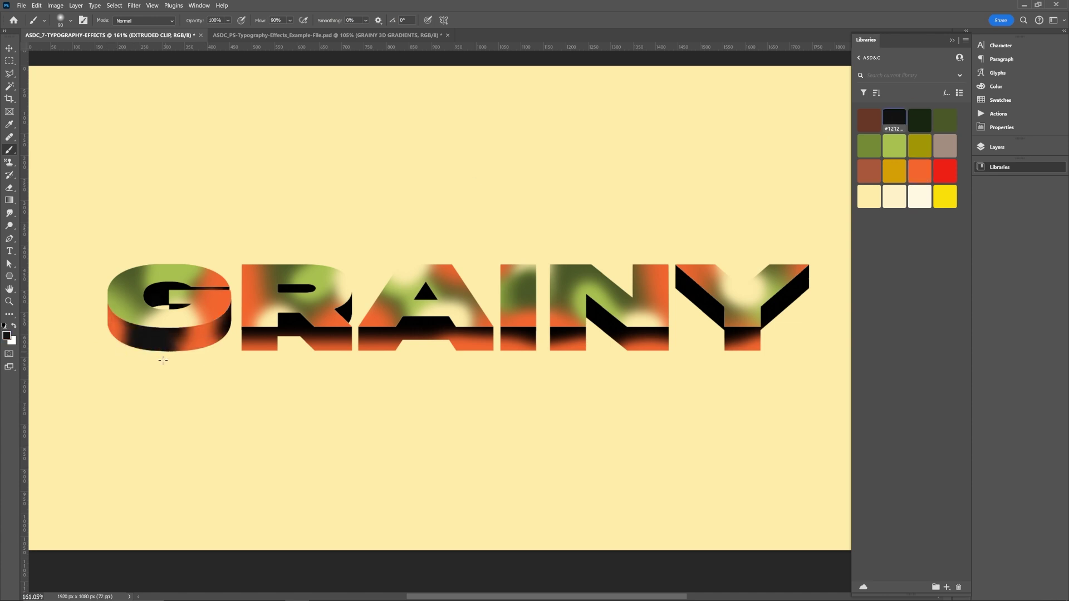
pyautogui.moveTo(225, 331); pyautogui.dragTo(181, 341)
pyautogui.keyDown('alt'); pyautogui.click(359, 339); pyautogui.keyUp('alt')
# - Convert the EXTRUDED CLIP and TOP FACE CLIP layers to Smart Objects
pyautogui.click(996, 147)
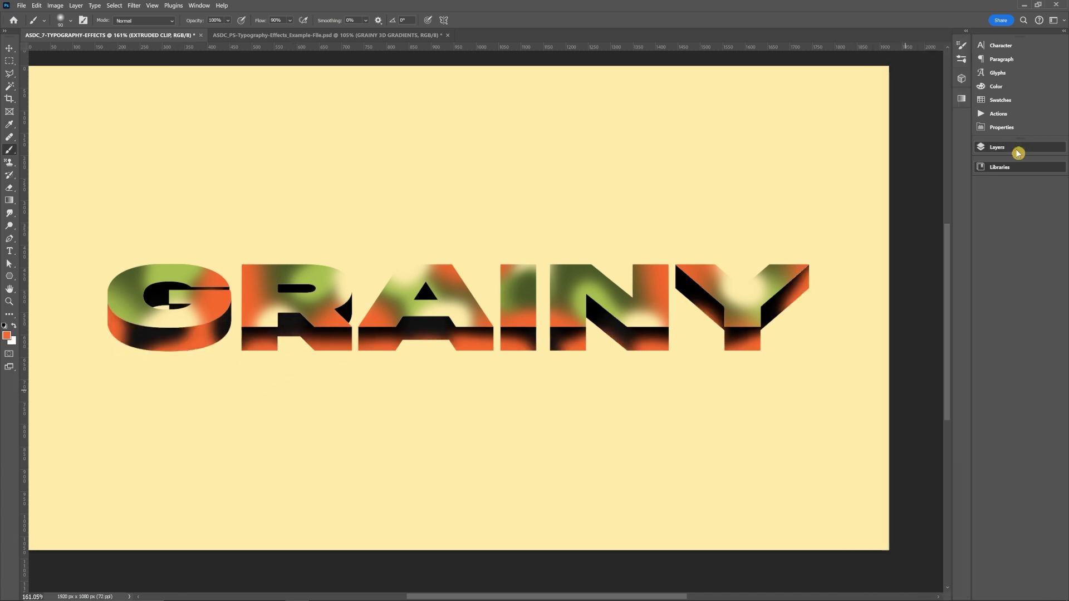
pyautogui.rightClick(944, 189)
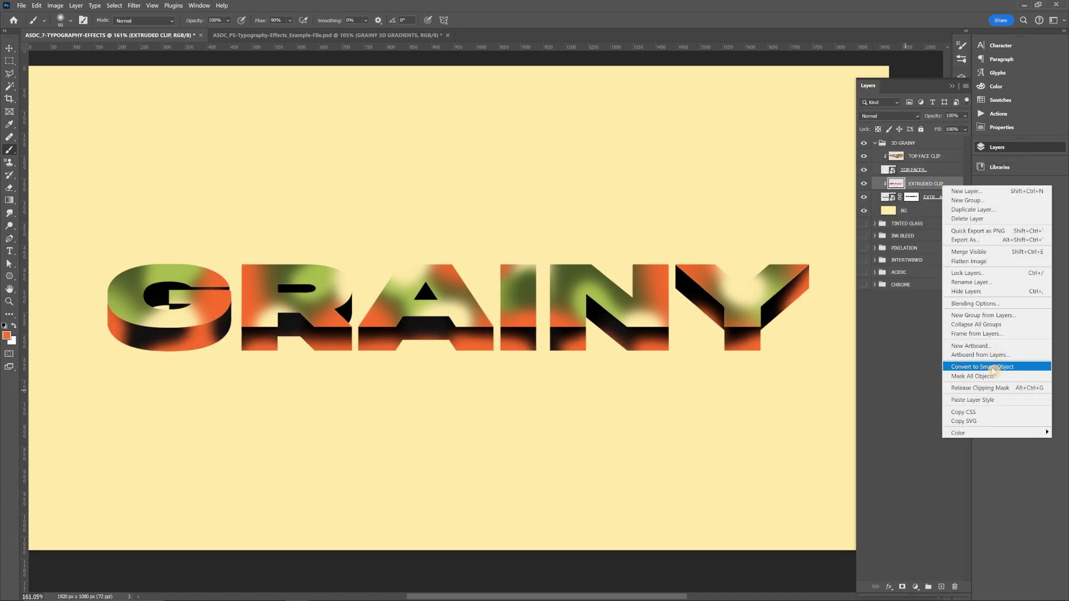
pyautogui.click(963, 366)
pyautogui.rightClick(925, 158)
pyautogui.click(1005, 337)
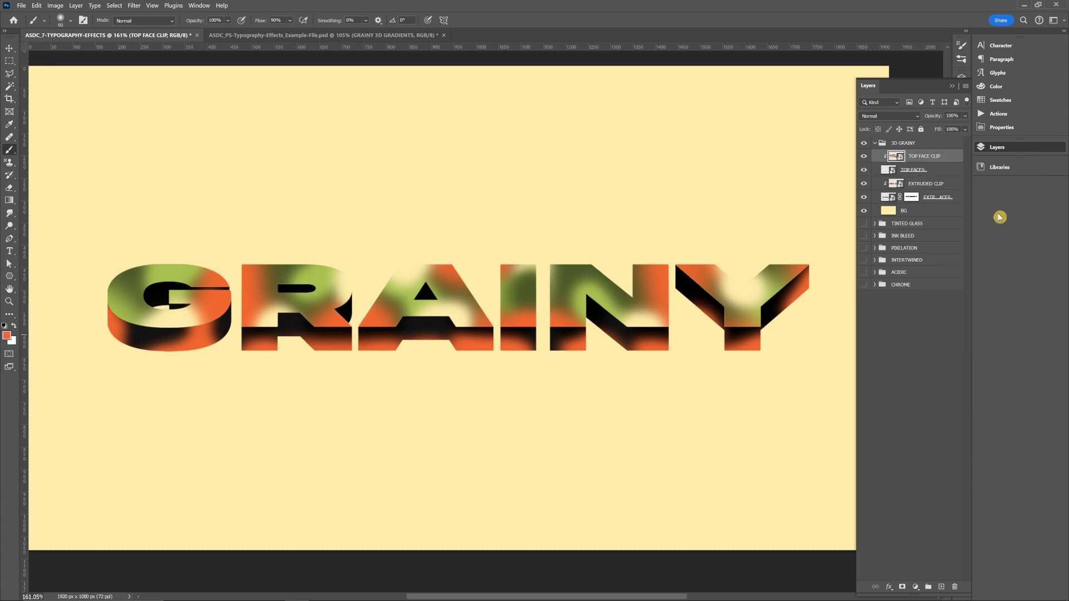
# - Apply an Add Noise filter to TOP FACE CLIP with an amount of about 6.99%, Gaussian distribution and Monochromatic on
pyautogui.click(133, 5)
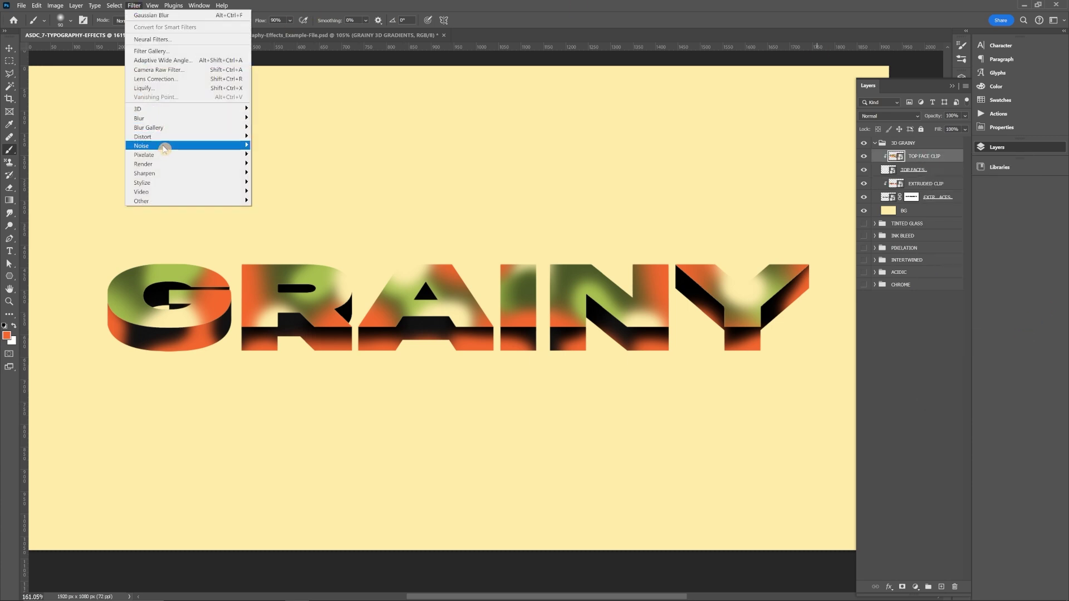
pyautogui.moveTo(172, 146)
pyautogui.click(273, 146)
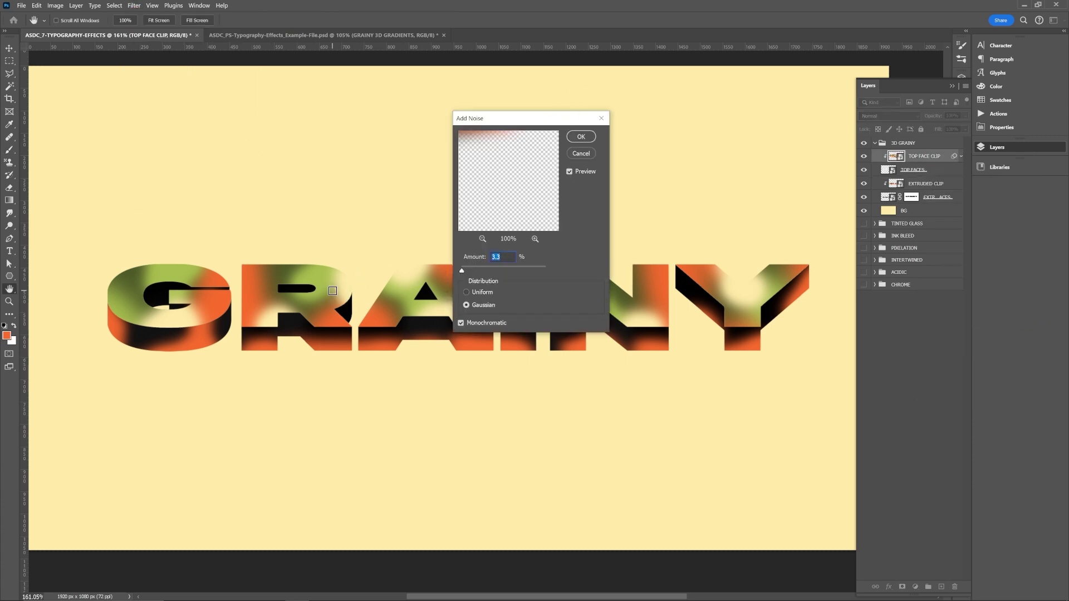
pyautogui.moveTo(539, 117); pyautogui.dragTo(625, 246)
pyautogui.moveTo(577, 289); pyautogui.dragTo(582, 340)
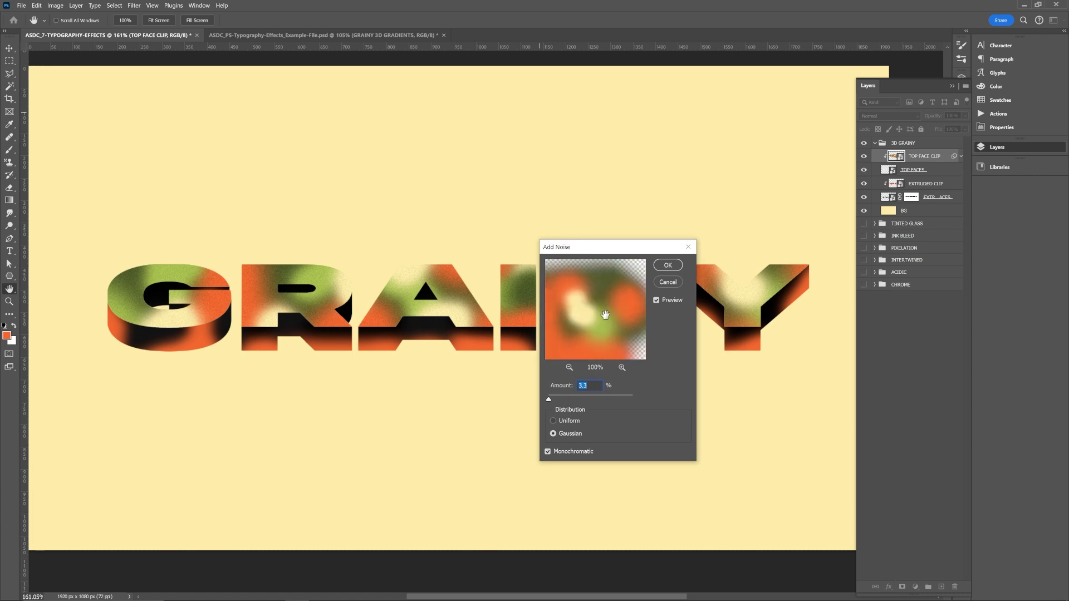
pyautogui.moveTo(549, 399); pyautogui.dragTo(552, 400)
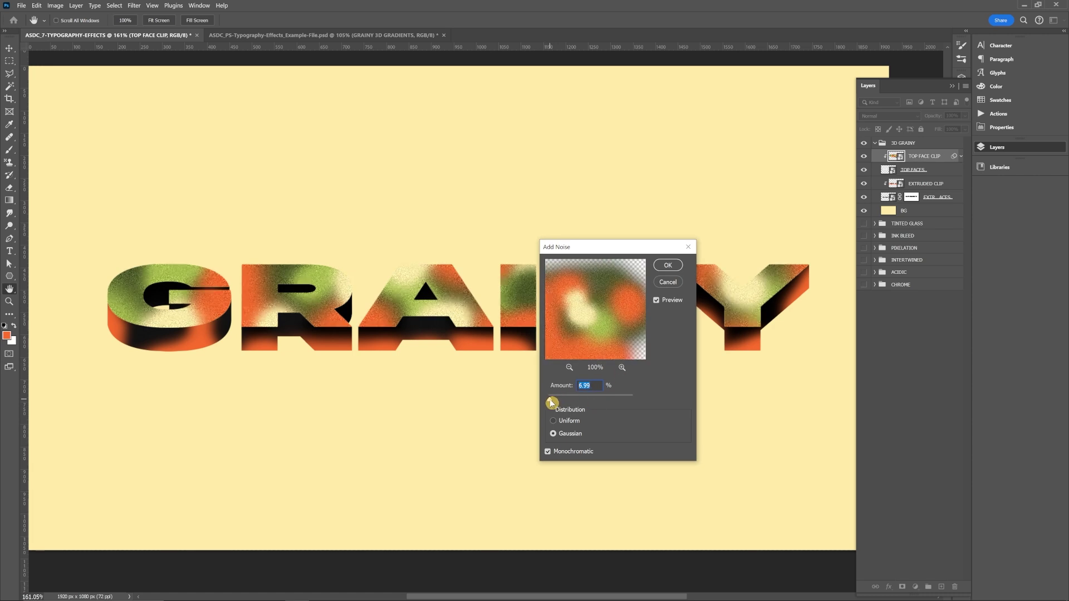